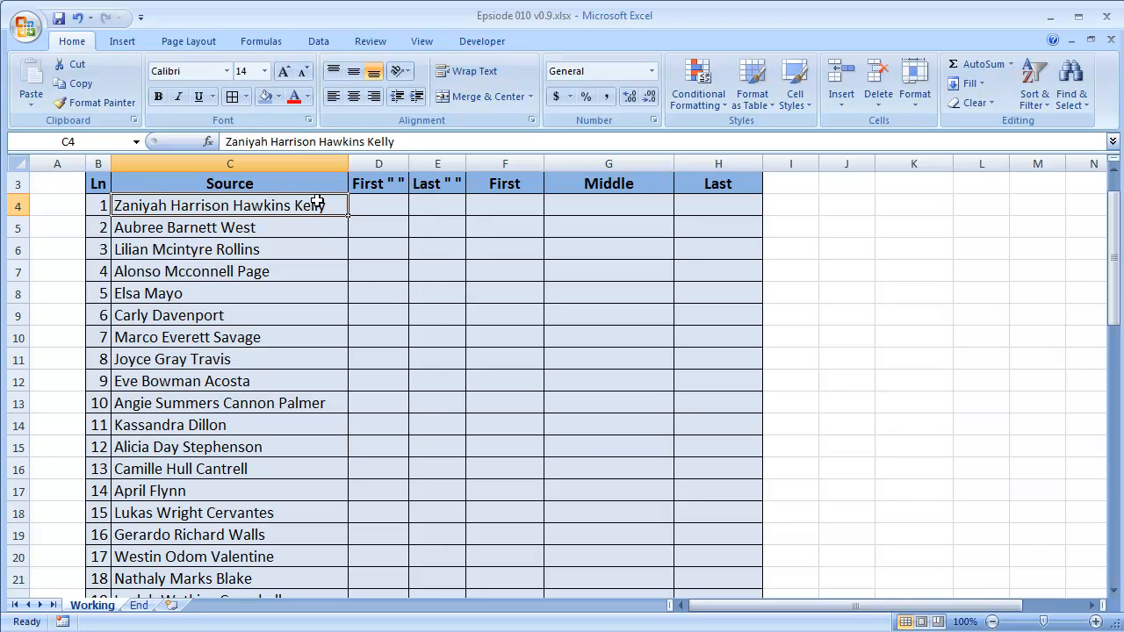
Examine the full names in the Source column and the empty space-position and name-part columns beside it.
left_click(211, 294)
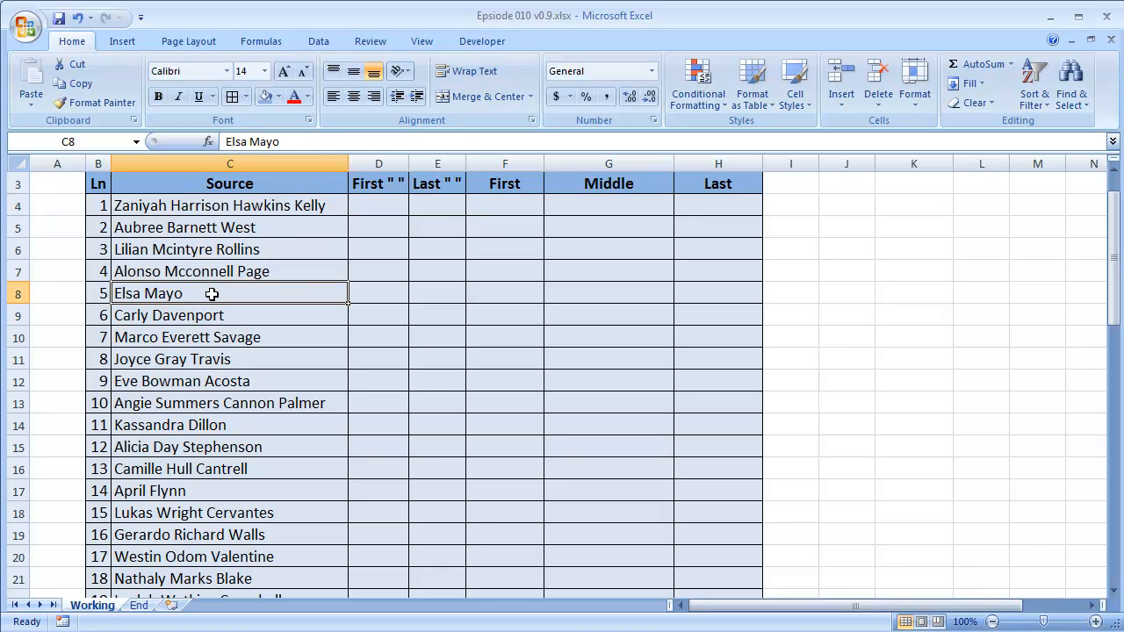
left_click(221, 271)
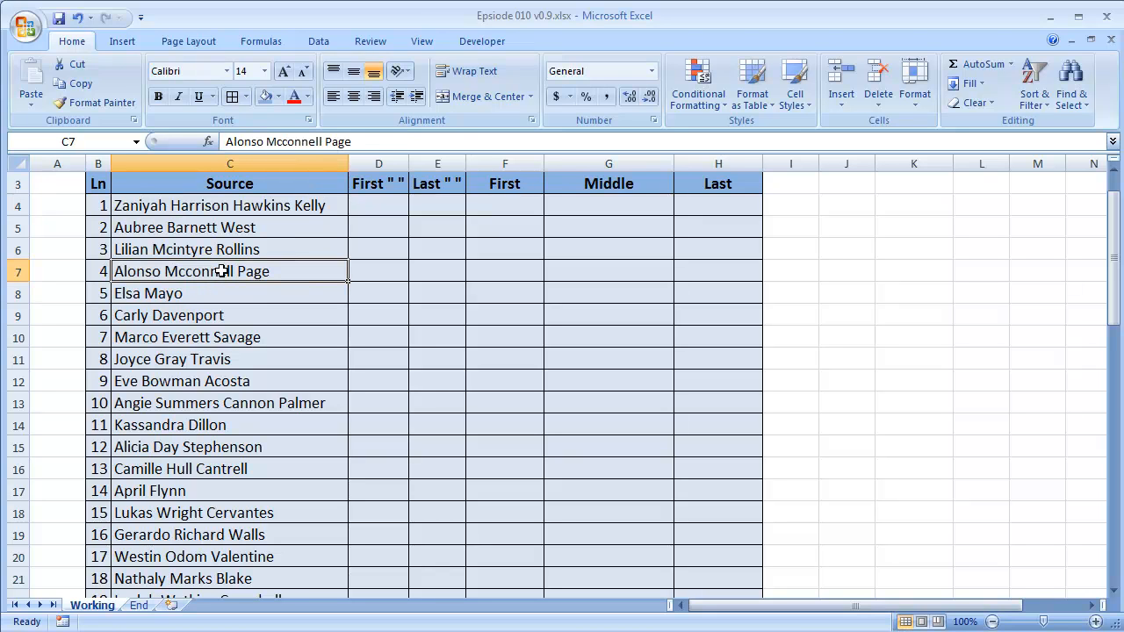
left_click(230, 206)
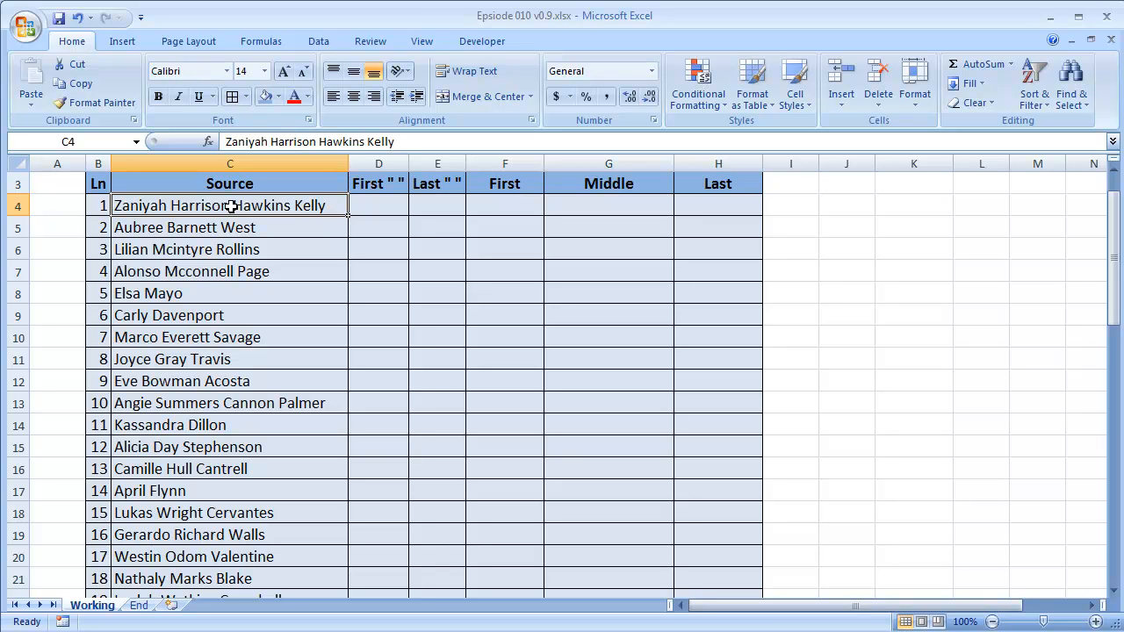
left_click(384, 208)
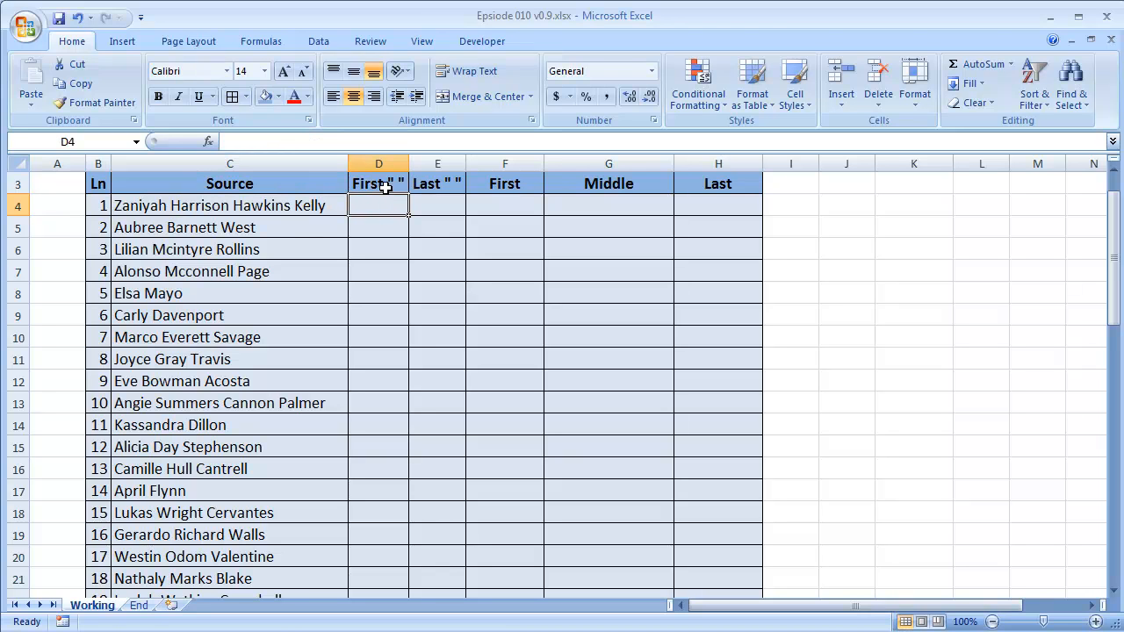
left_click(438, 206)
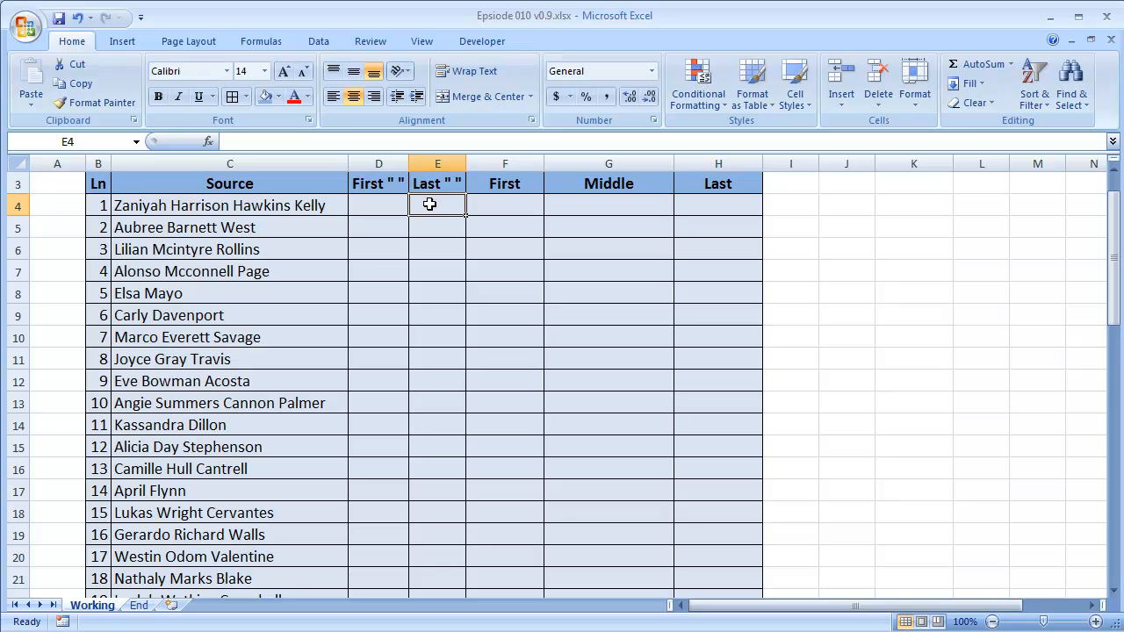
left_click(227, 207)
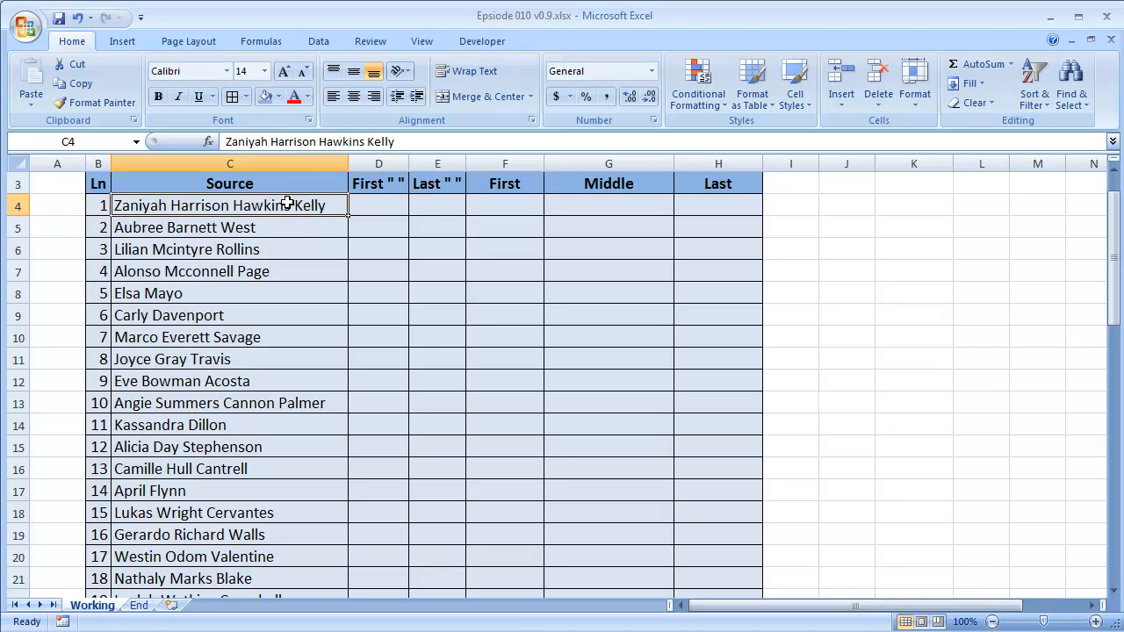
left_click(354, 206)
key("Up")
key("Up")
key("Up")
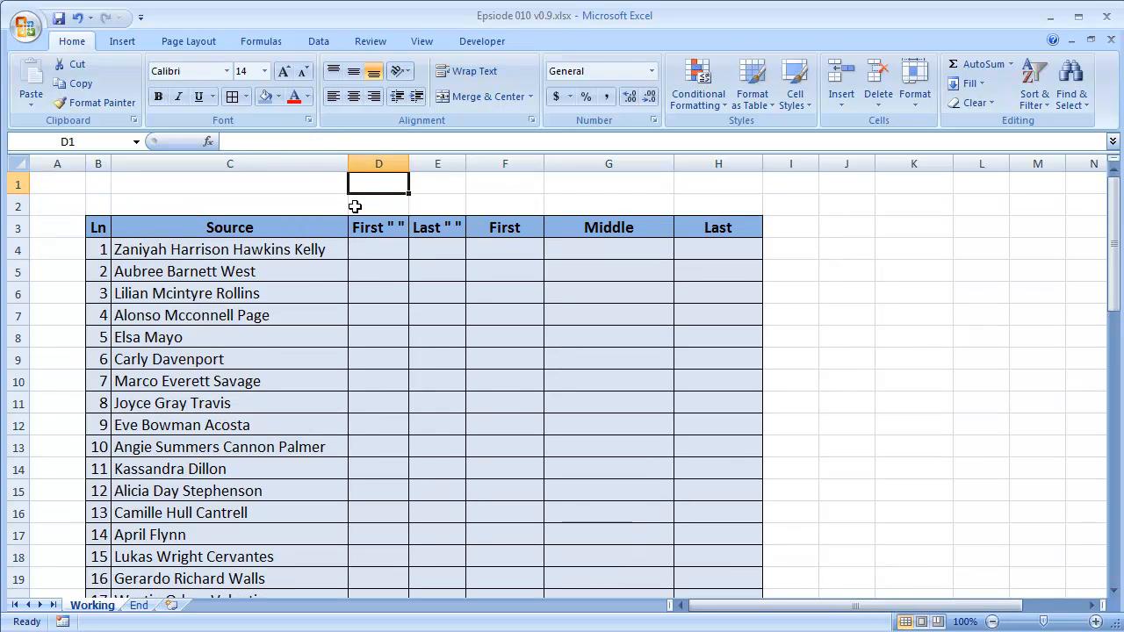
key("Left")
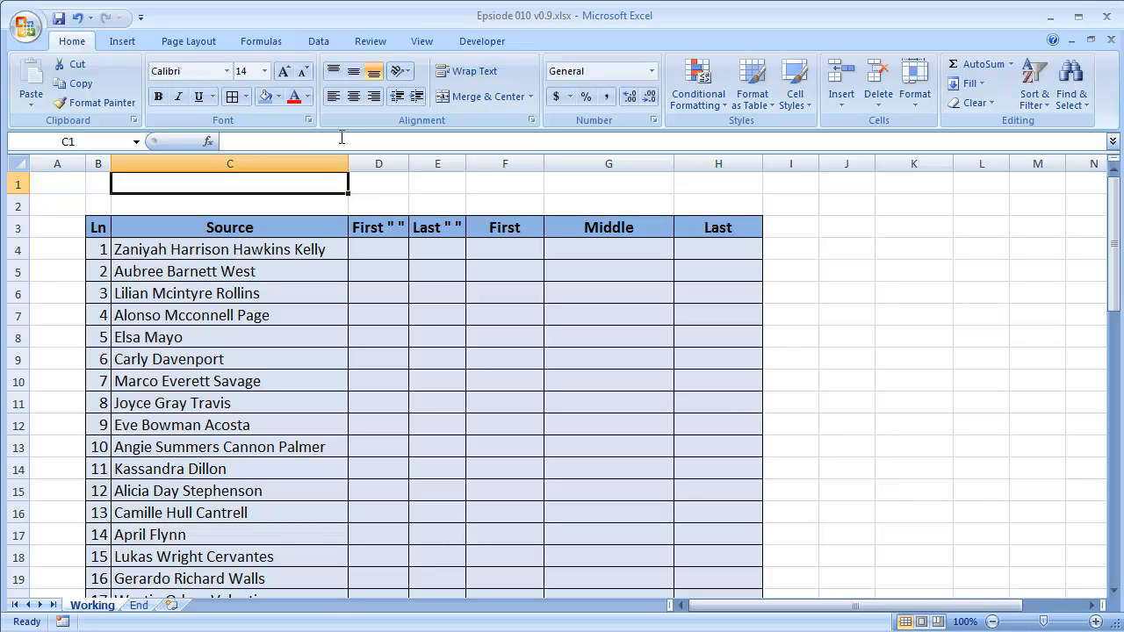
left_click(320, 254)
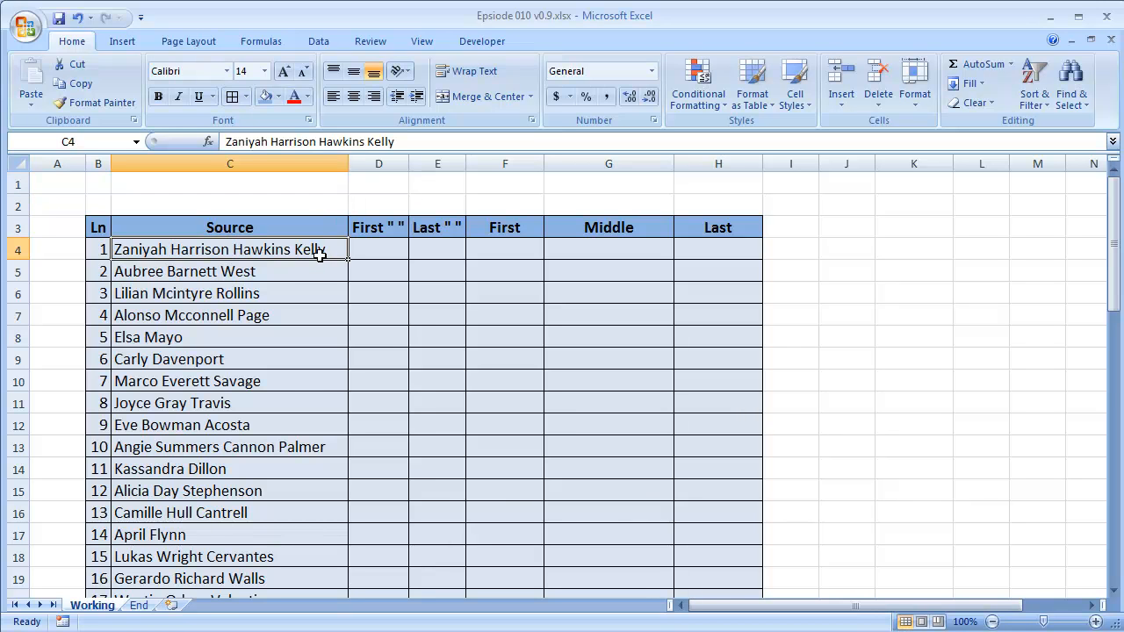
scroll(312, 264, "down", 13)
scroll(307, 271, "up", 11)
scroll(306, 271, "up", 2)
Write a formula in C1 that takes the length of every Source name, =LEN(C4:C55), leaving it open for editing.
left_click(216, 188)
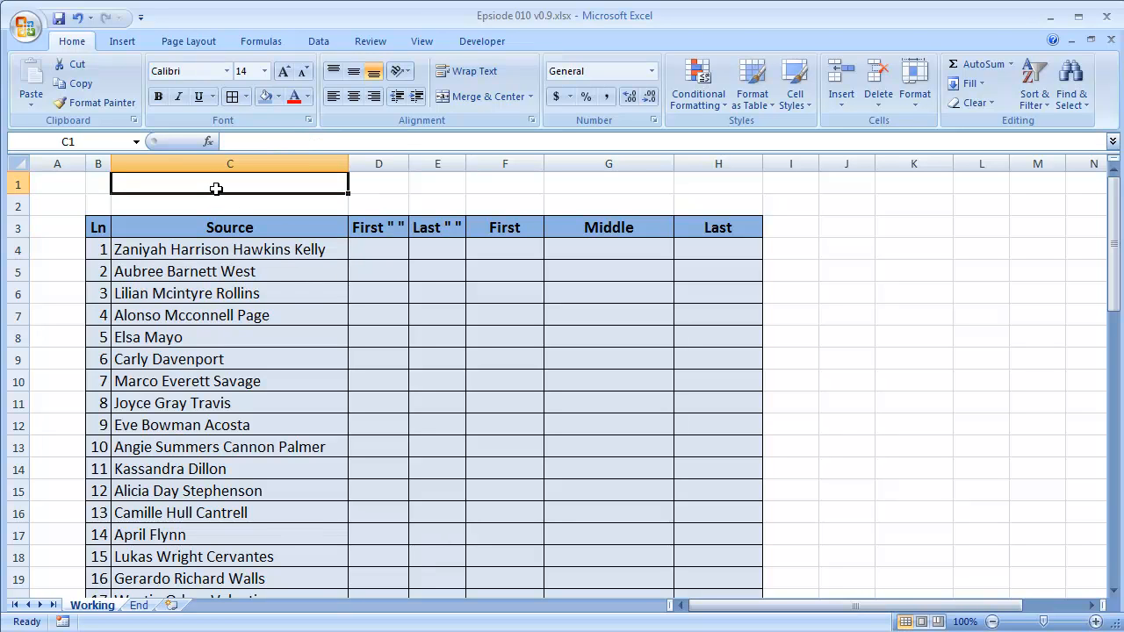
type("=")
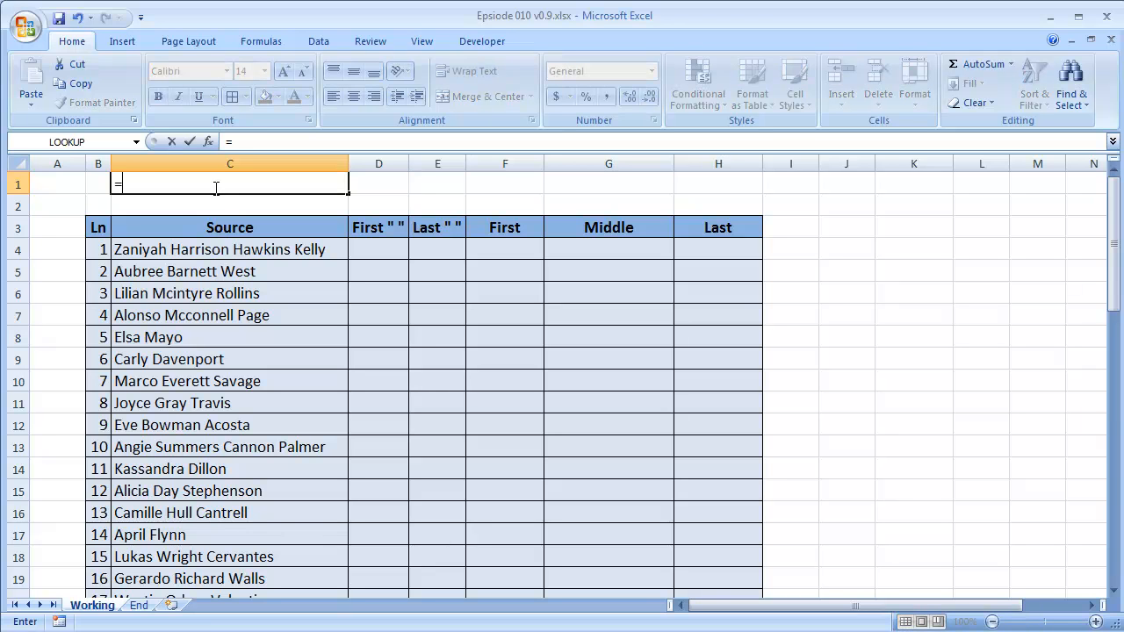
type("len(")
left_click(221, 248)
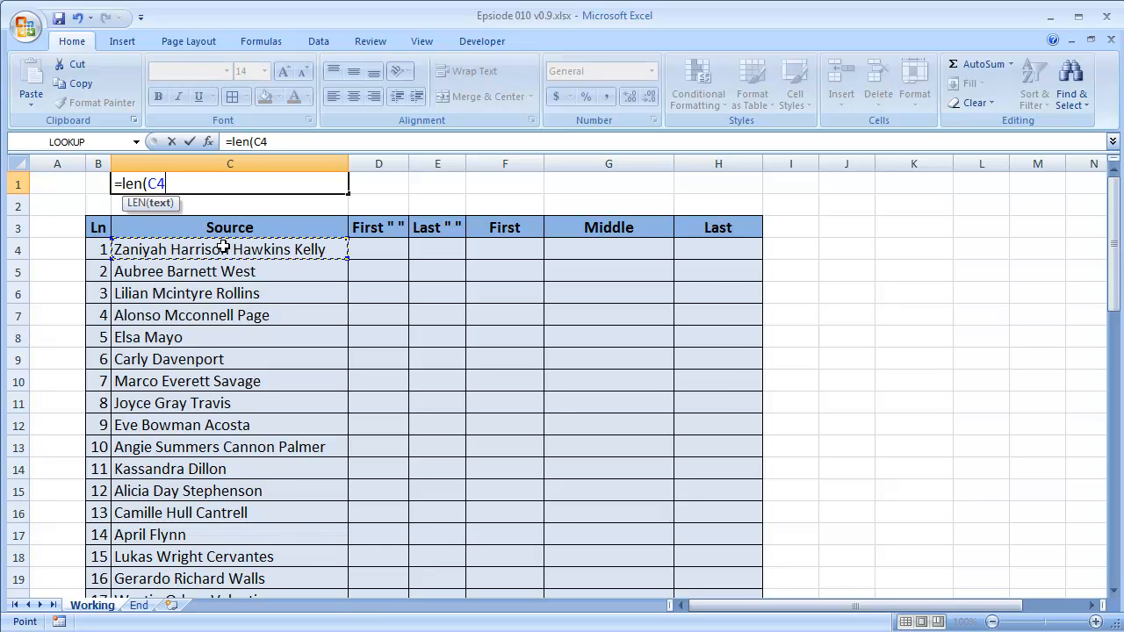
key("ctrl+shift+Down")
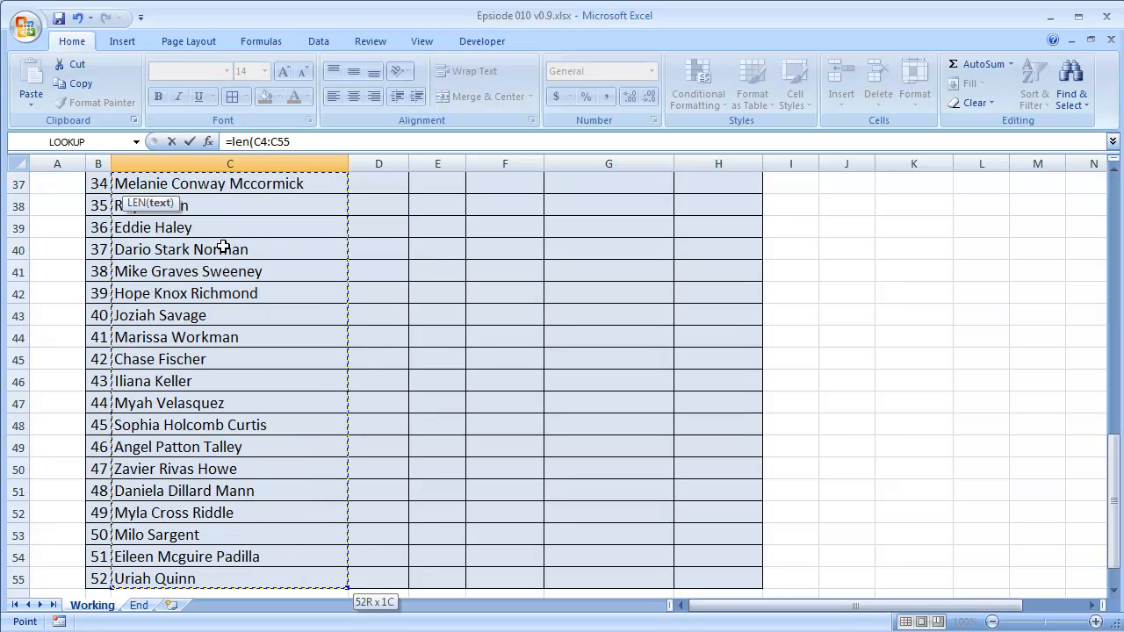
key("ctrl+BackSpace")
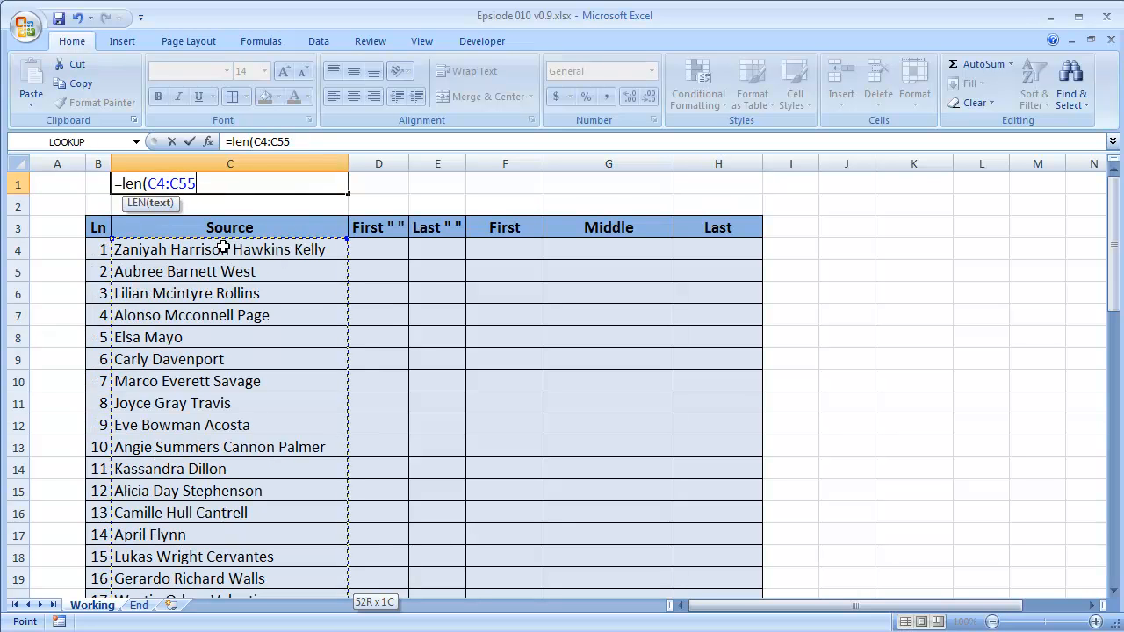
type(")")
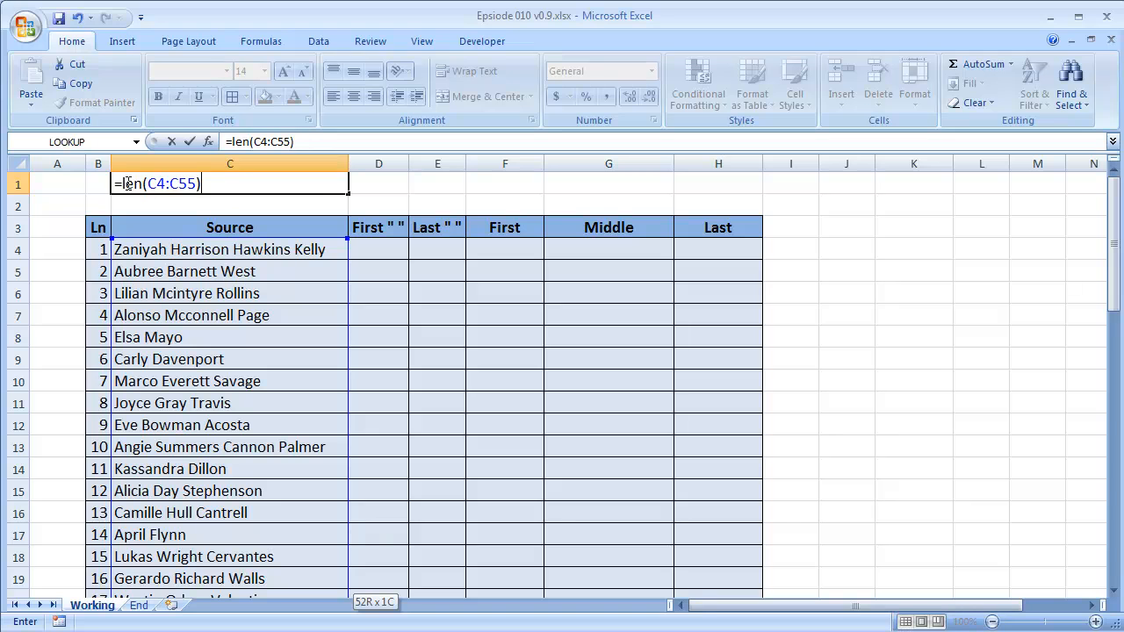
Evaluate the LEN(C4:C55) part inside the C1 formula to inspect its array, and restore the formula text.
left_click_drag(122, 184, 311, 193)
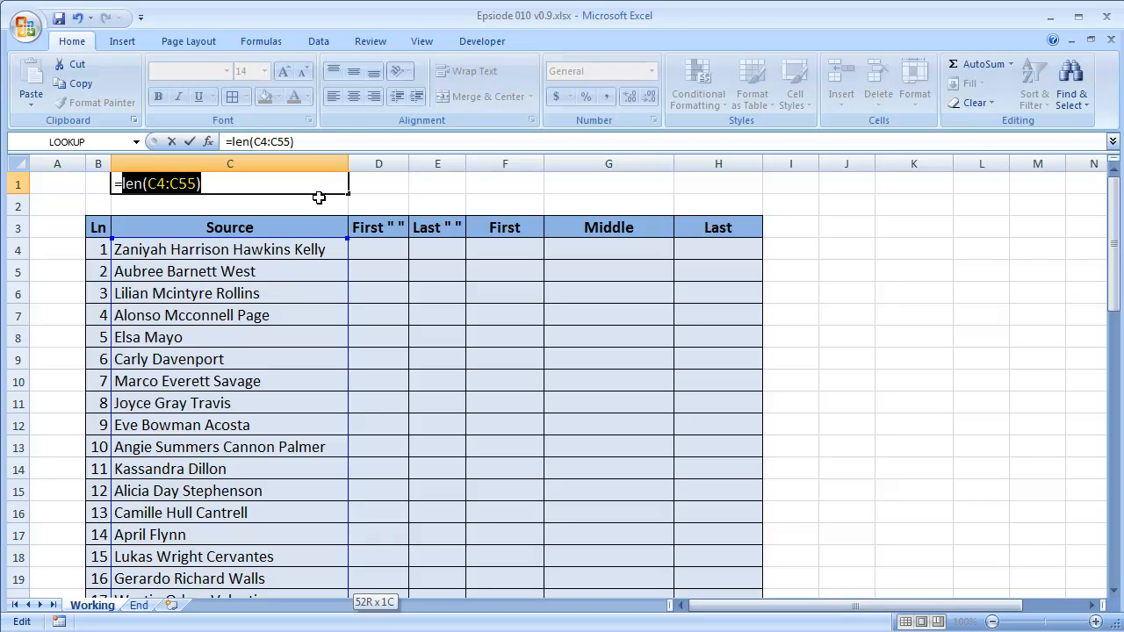
key("F9")
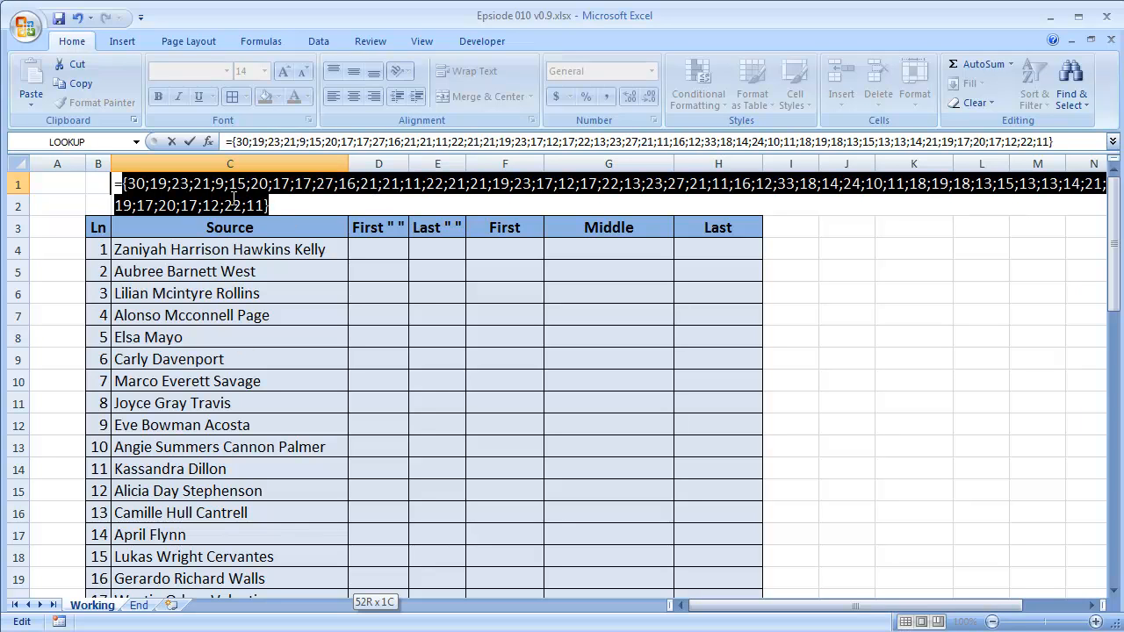
key("ctrl+z")
Wrap the LEN expression in MAX and enter =MAX(LEN(C4:C55)) in C1 as an array formula.
left_click(120, 183)
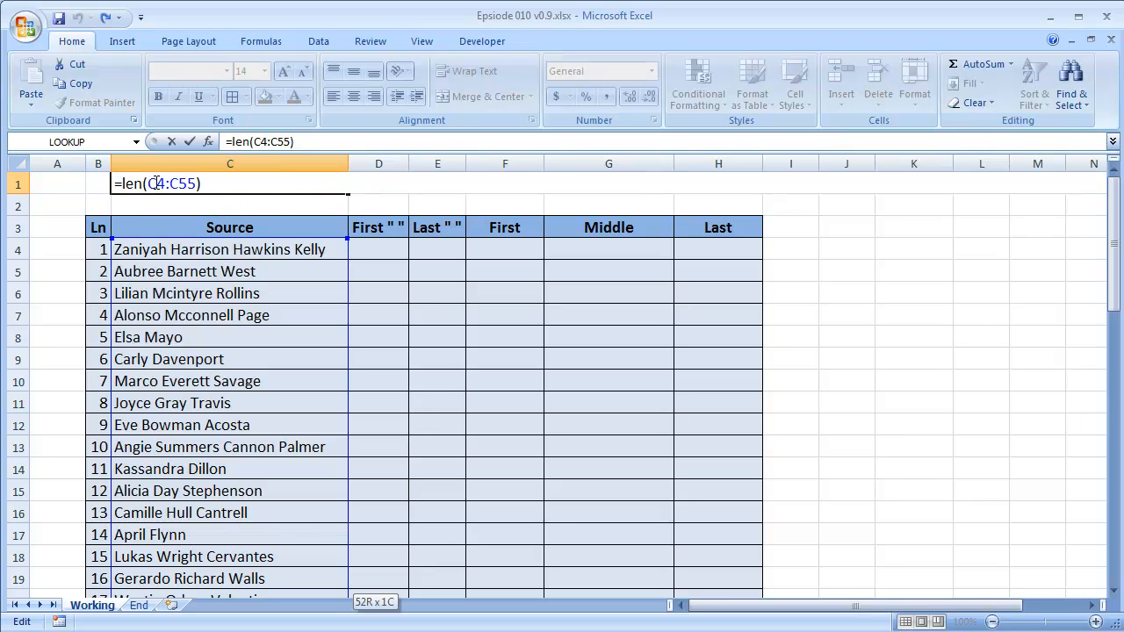
type("max(")
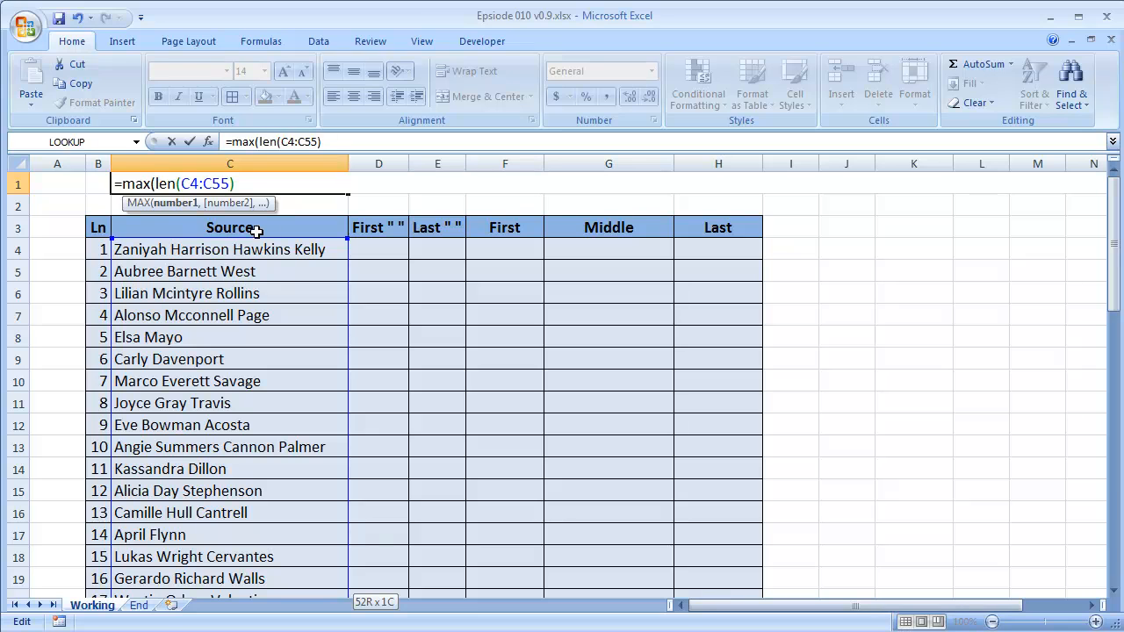
left_click(245, 181)
type(")")
left_click(120, 184)
left_click_drag(120, 184, 297, 189)
left_click(294, 186)
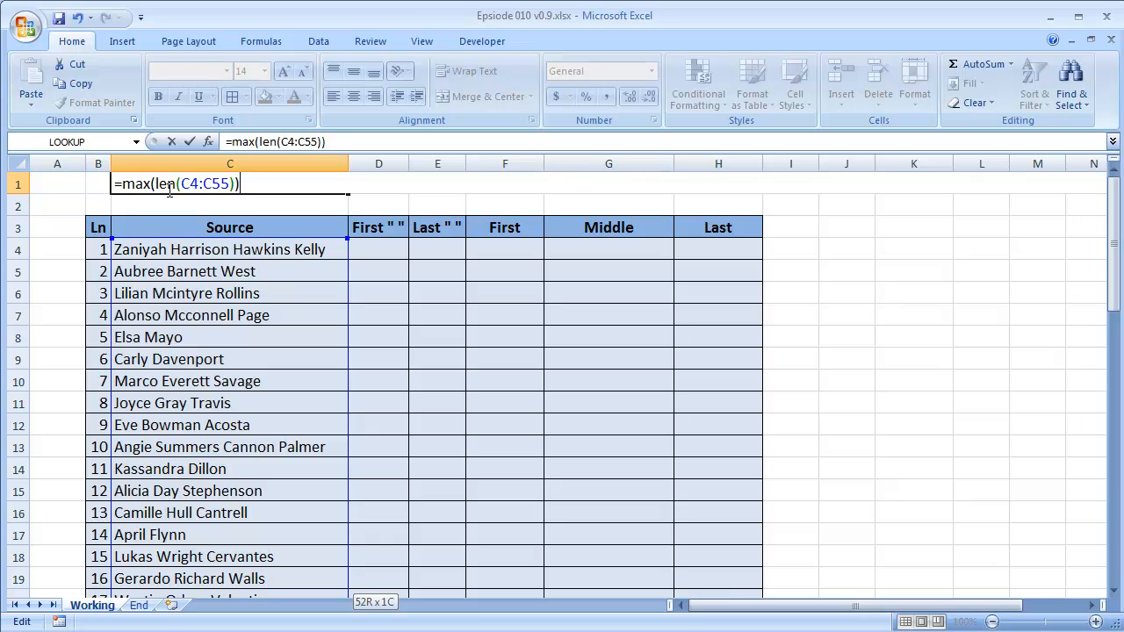
left_click_drag(183, 183, 224, 183)
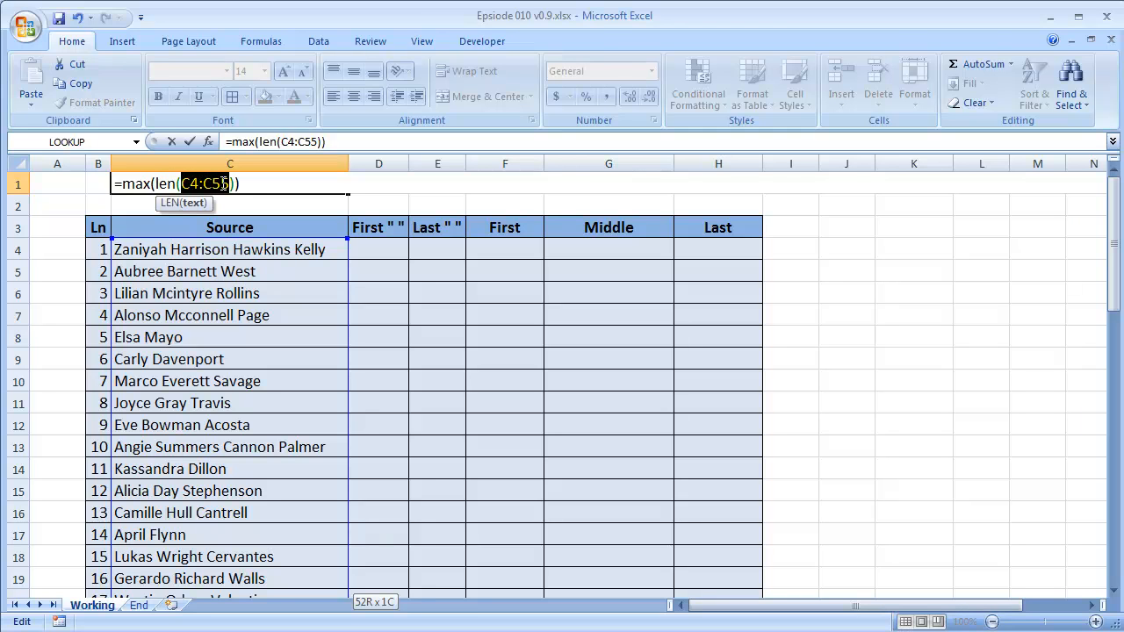
left_click(245, 183)
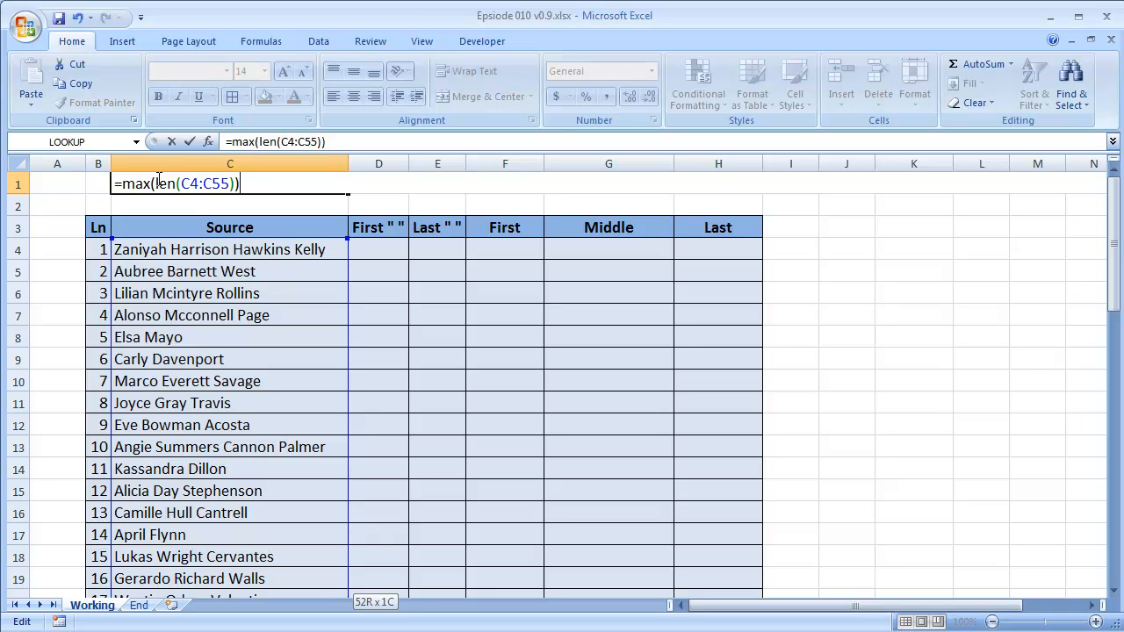
key("ctrl+shift+Return")
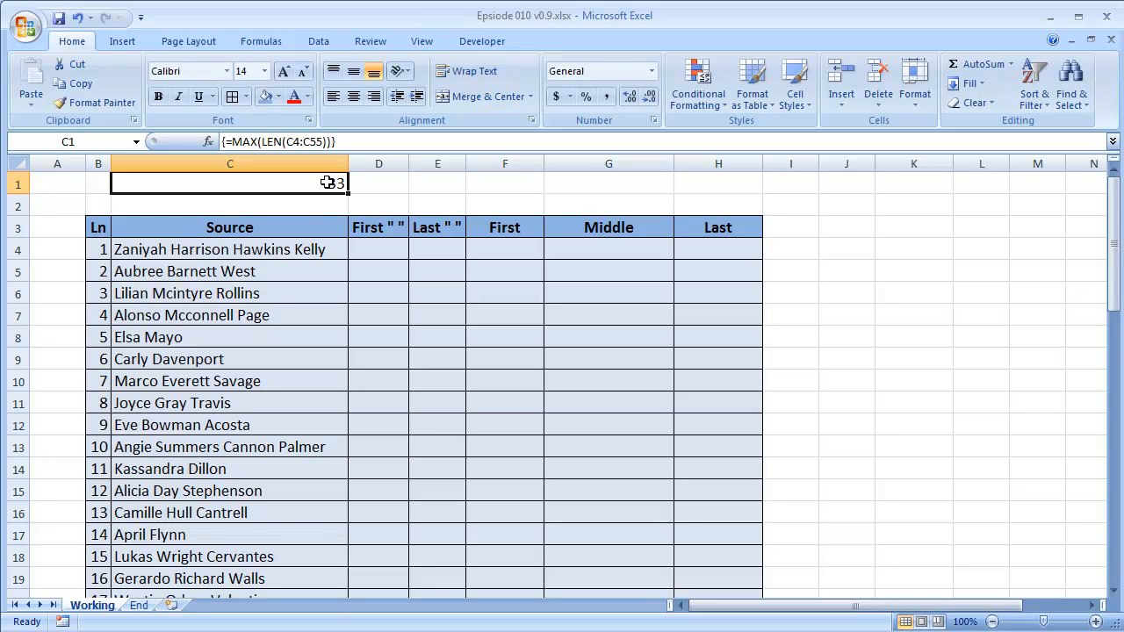
Enter the constant 64 in cell D1, beside the maximum name length.
left_click(314, 250)
left_click(316, 181)
left_click(372, 187)
type("64")
key("Return")
key("Up")
key("Right")
key("Left")
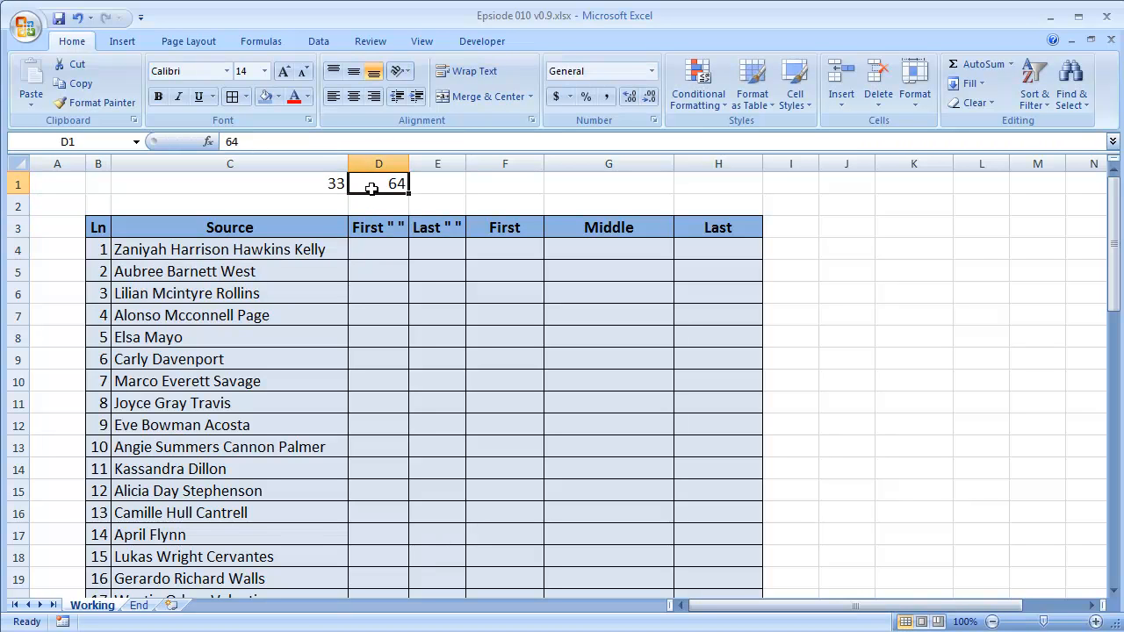
Enter =FIND(" ",C4) in D4 to locate the first space in the first Source name.
key("Down")
key("Down")
key("Down")
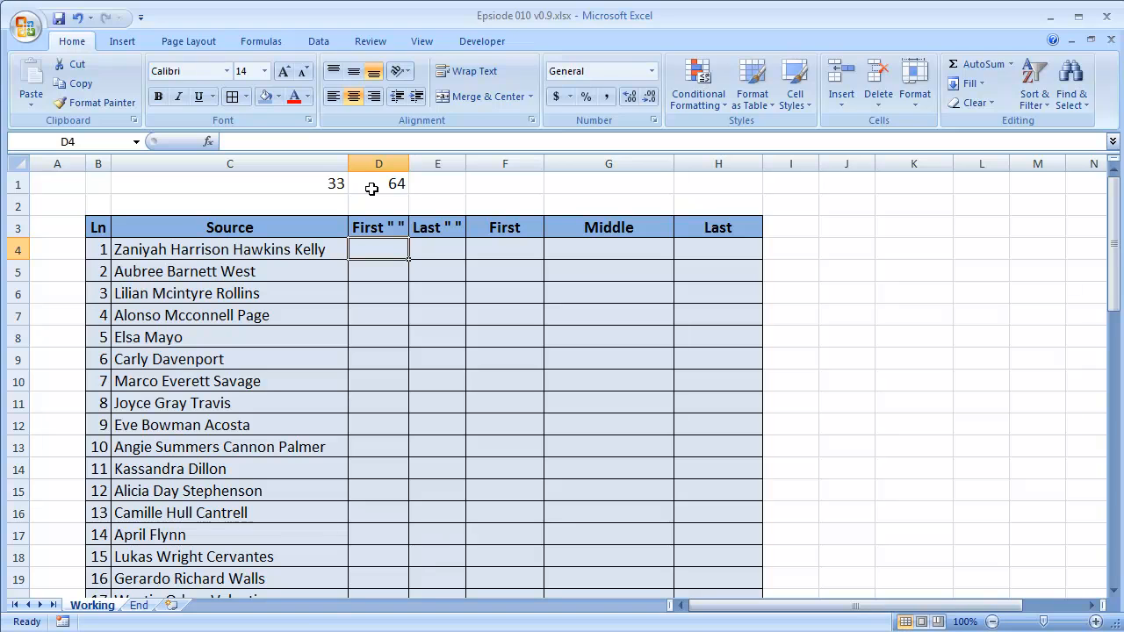
type("=f")
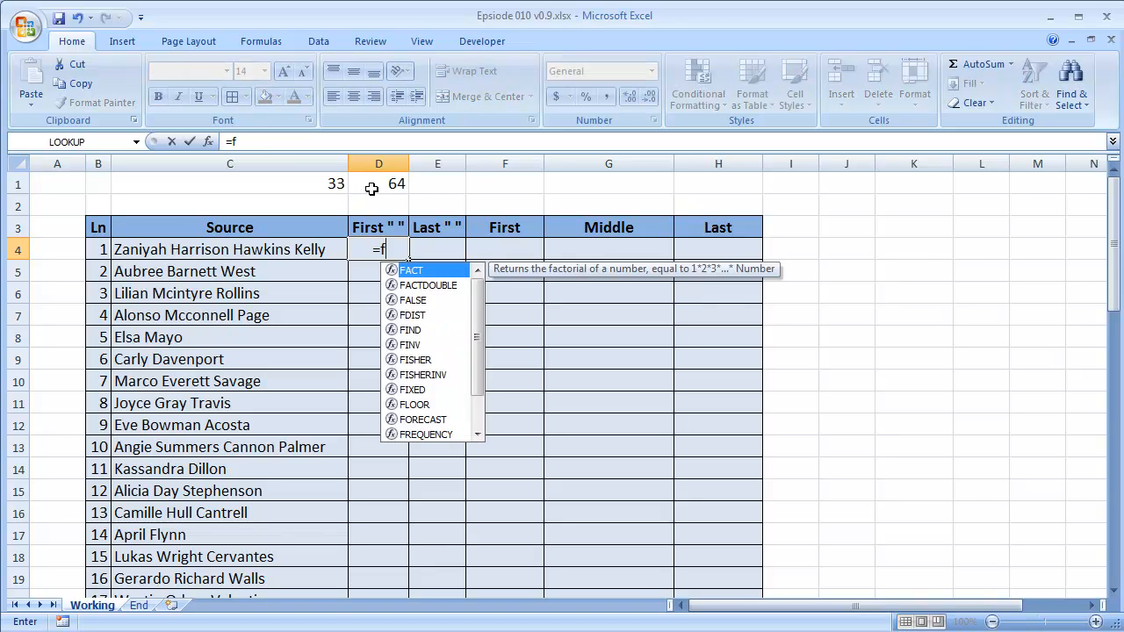
type("ind(")
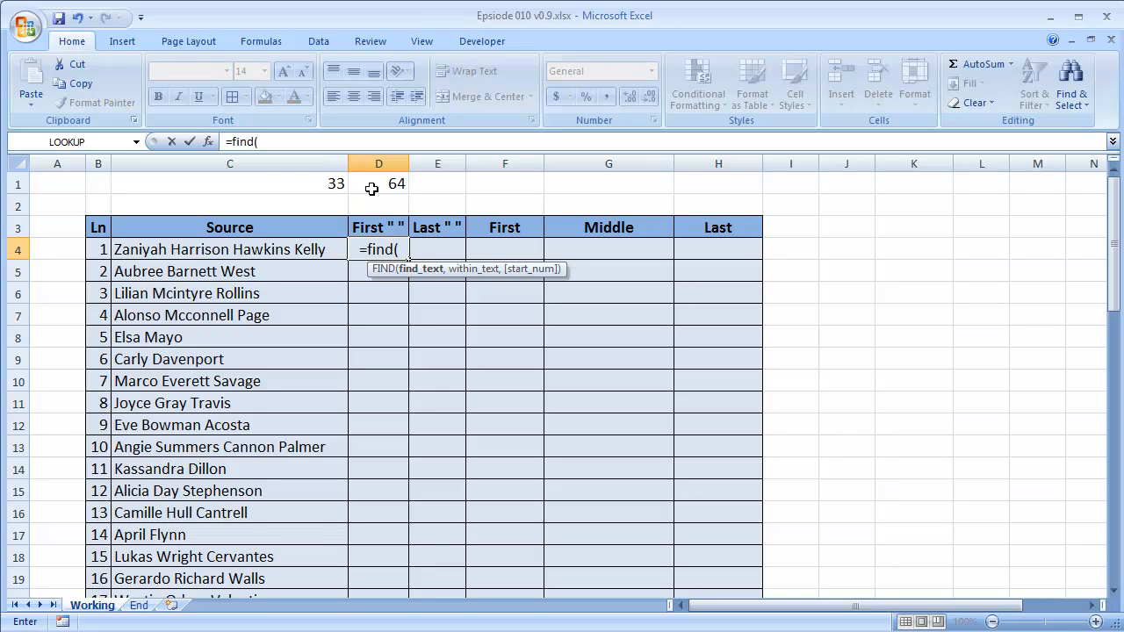
type("\"")
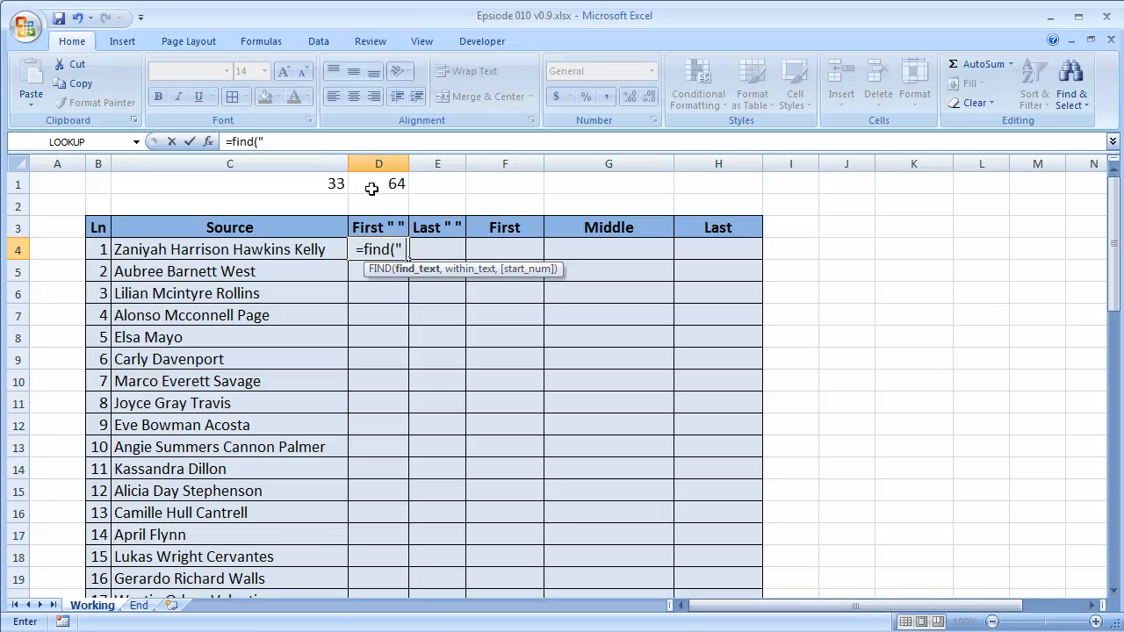
type(" \"")
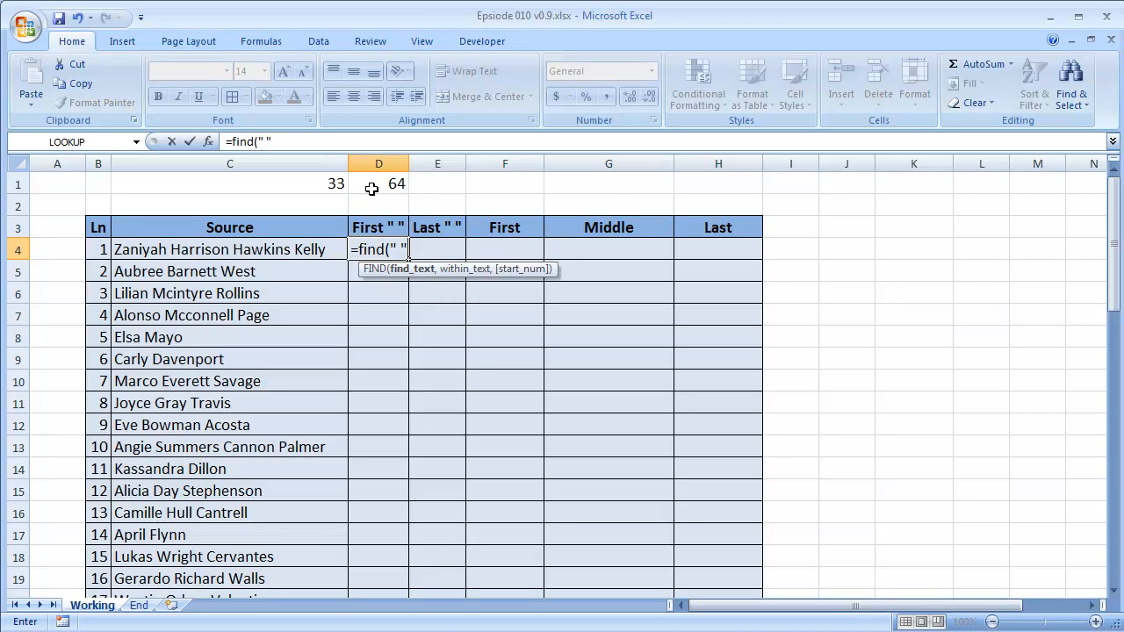
type(",")
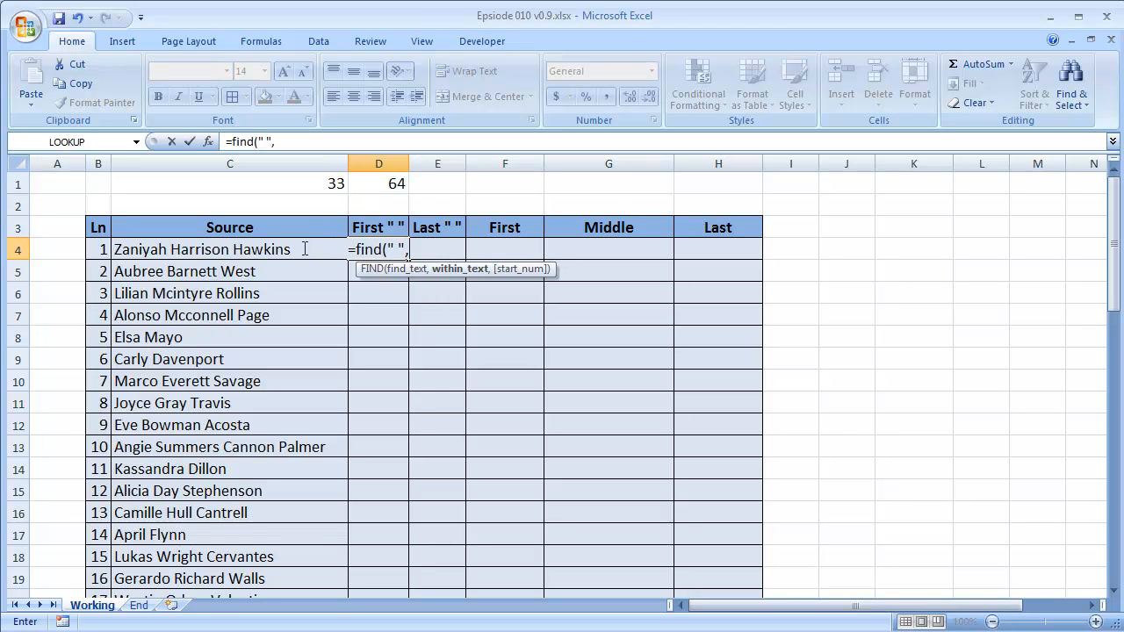
left_click(252, 248)
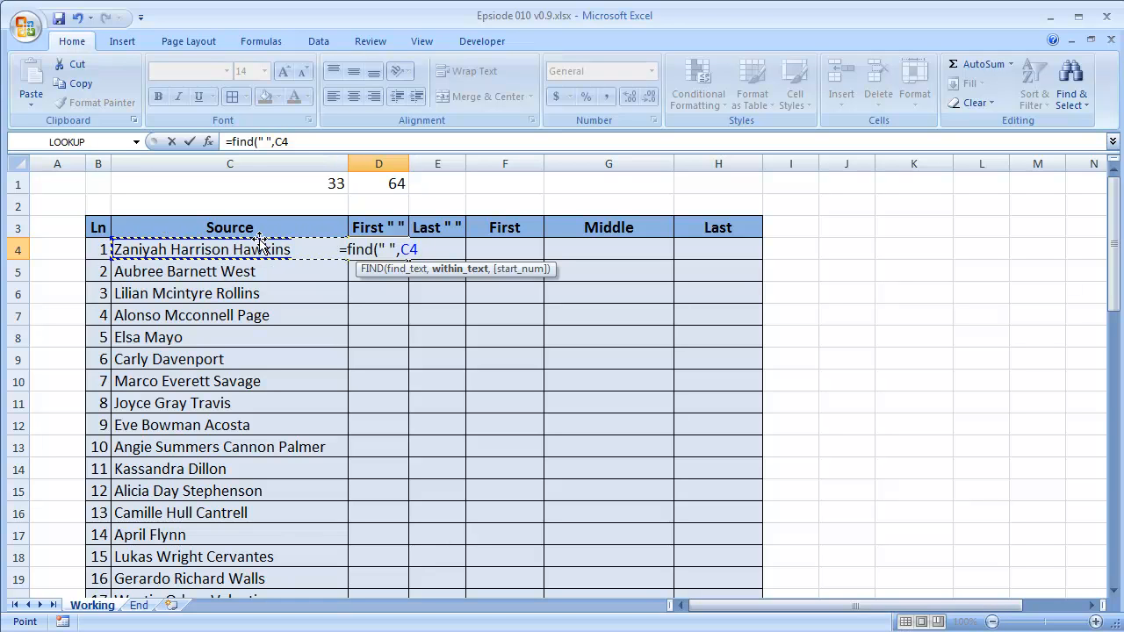
type(")")
key("Return")
key("Up")
key("Left")
key("Right")
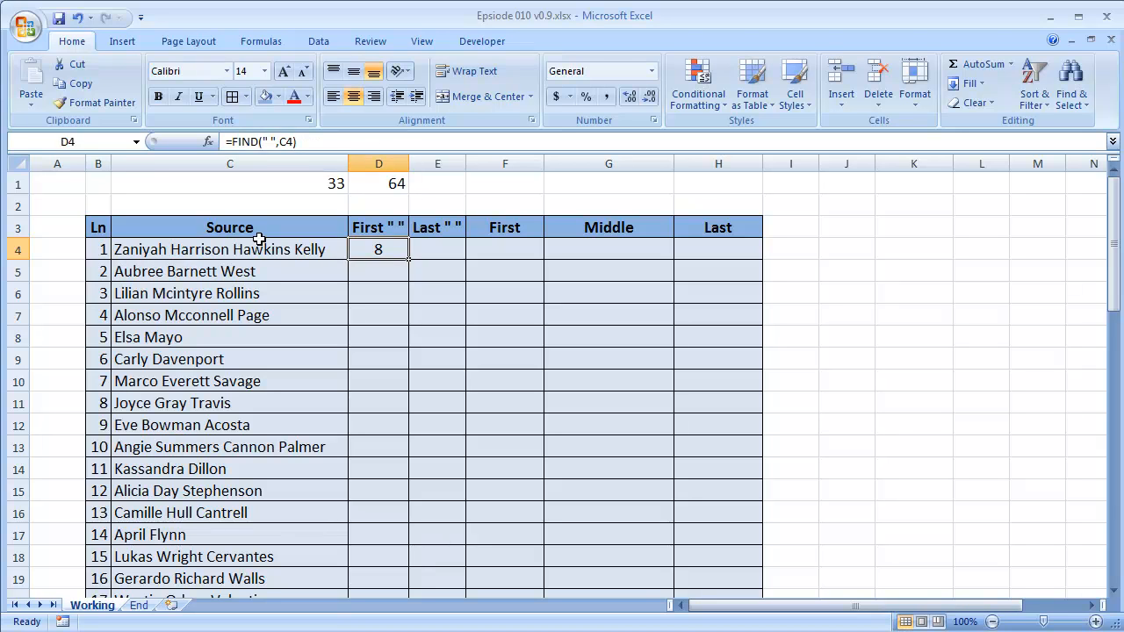
Begin a formula in E4 with =MID(C4,1,1) to extract the first character of the first Source name.
key("Right")
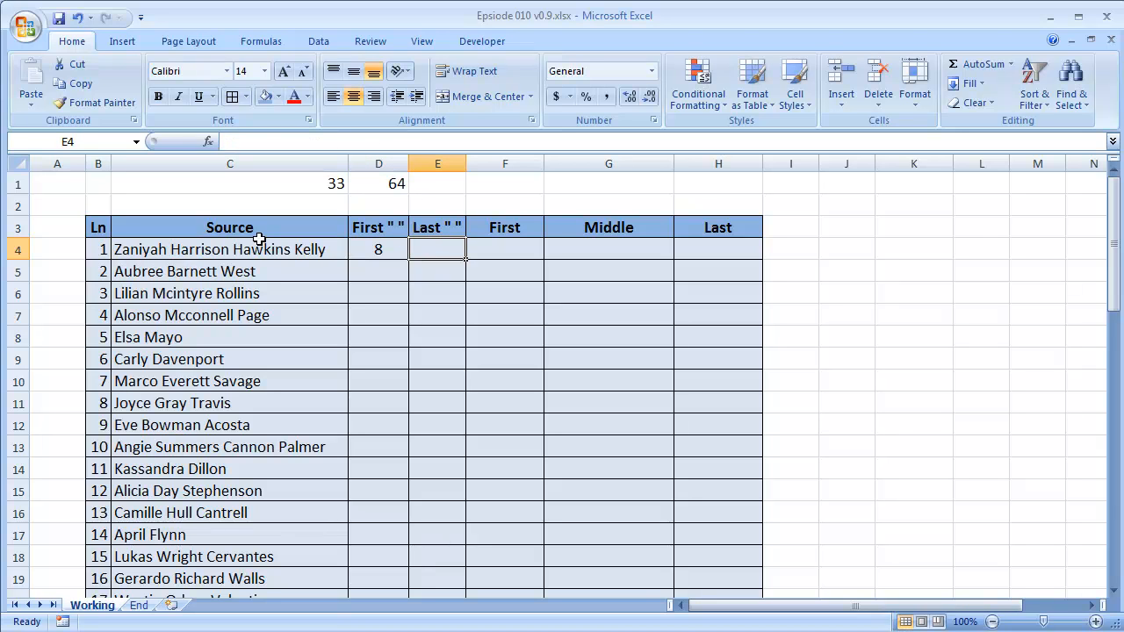
type("=")
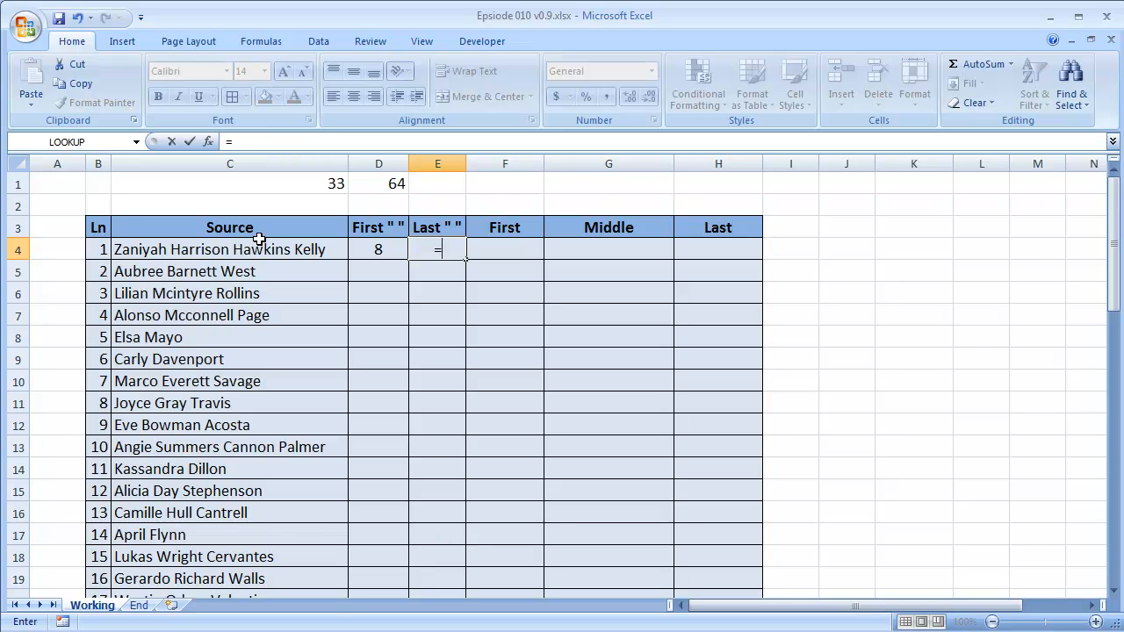
type("mid(")
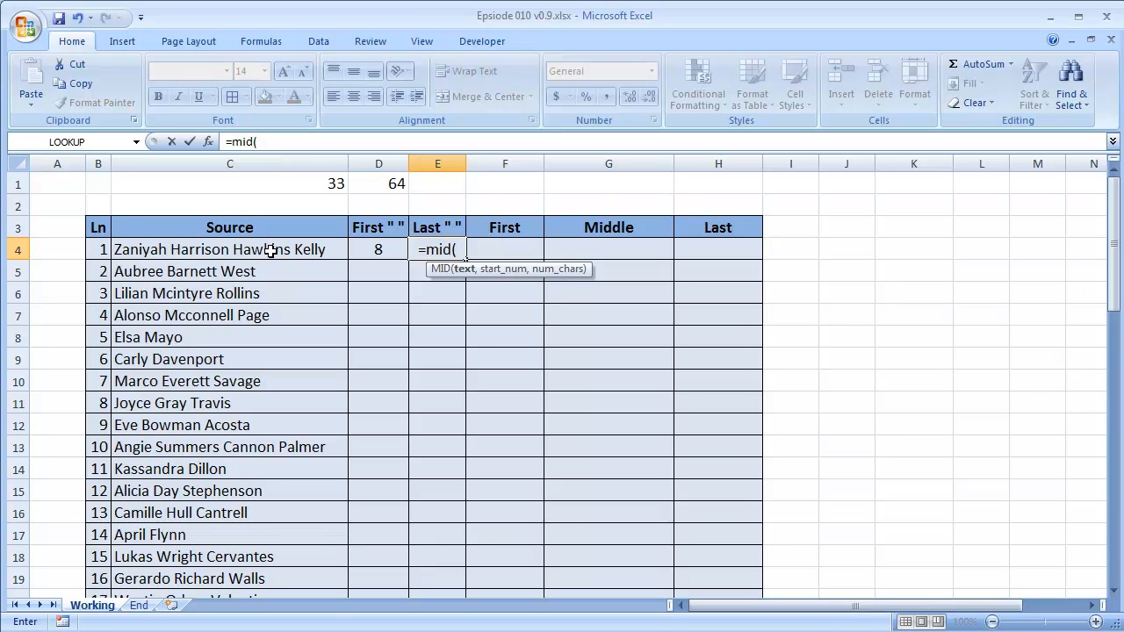
left_click(270, 251)
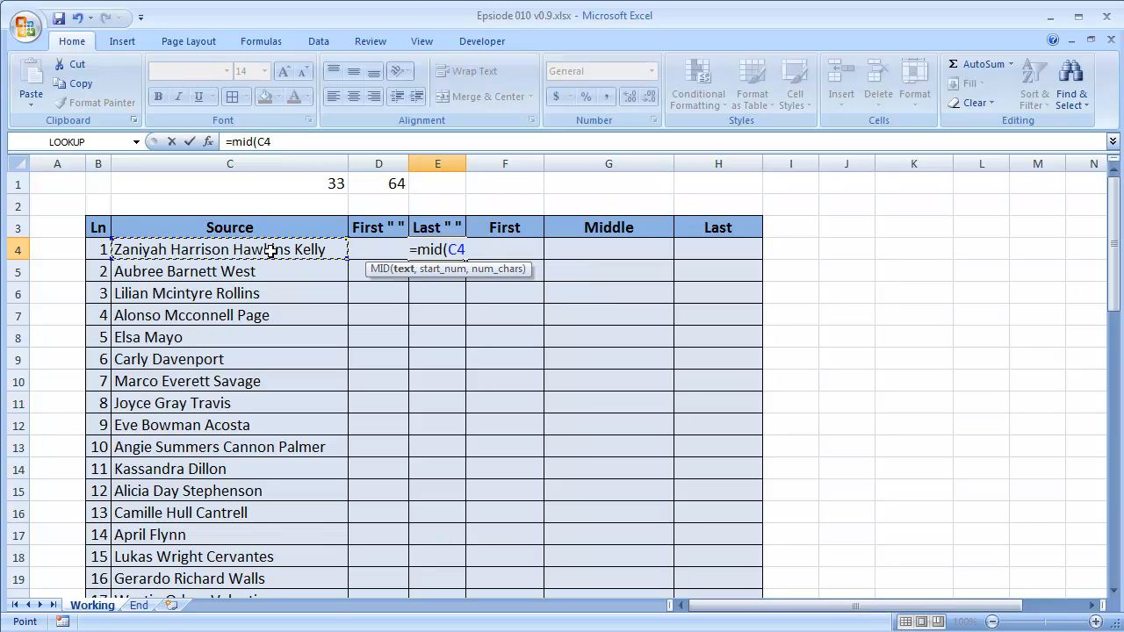
type(",")
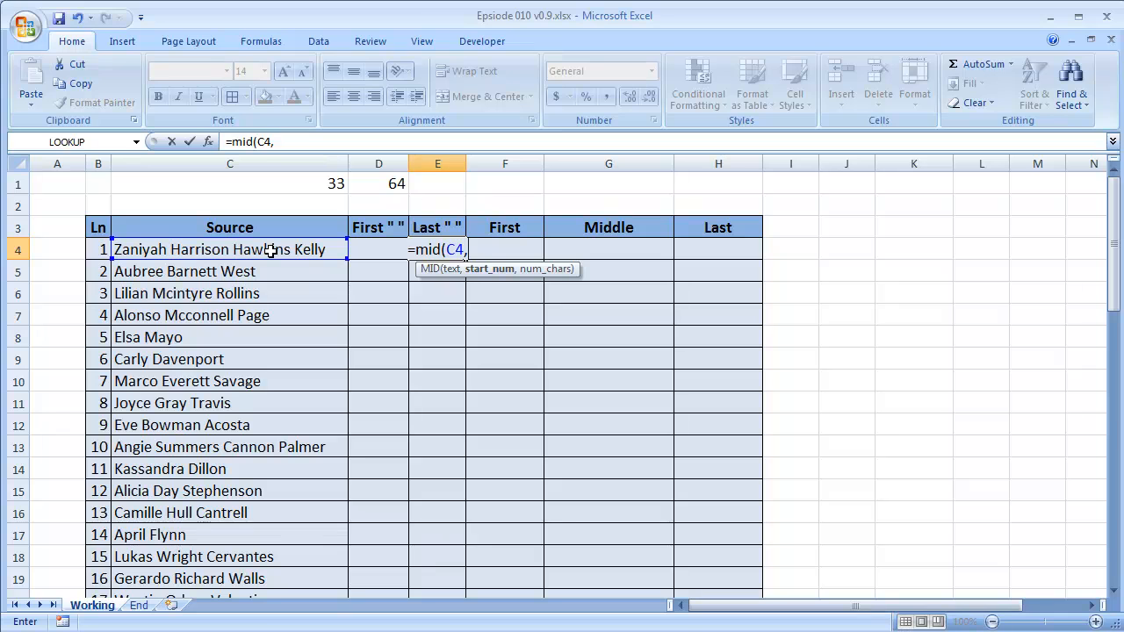
type(",")
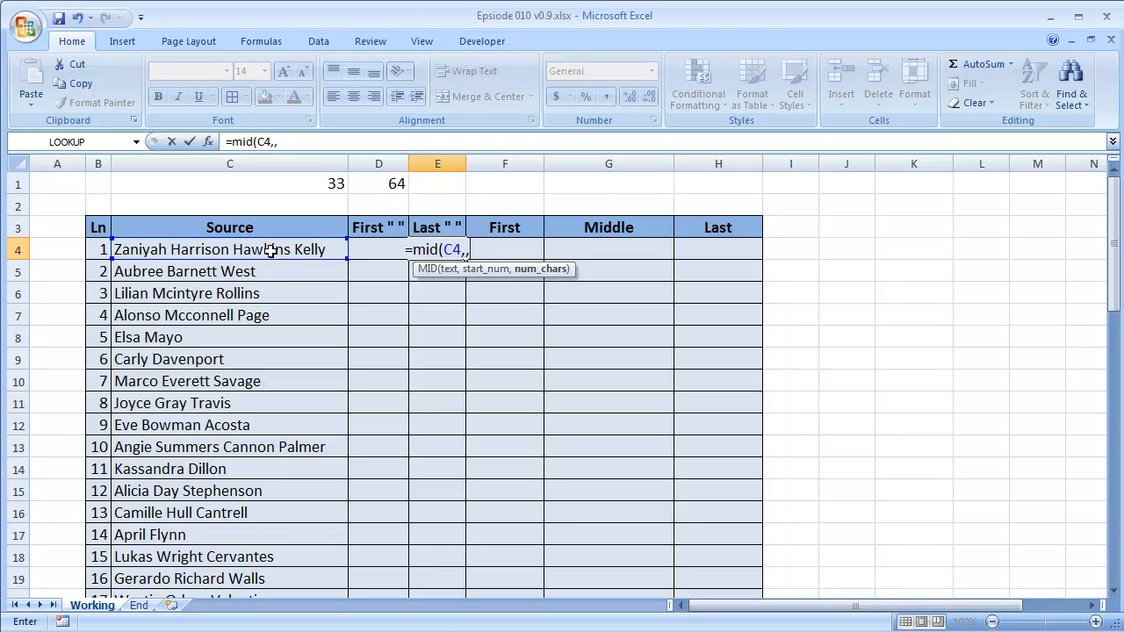
type("1")
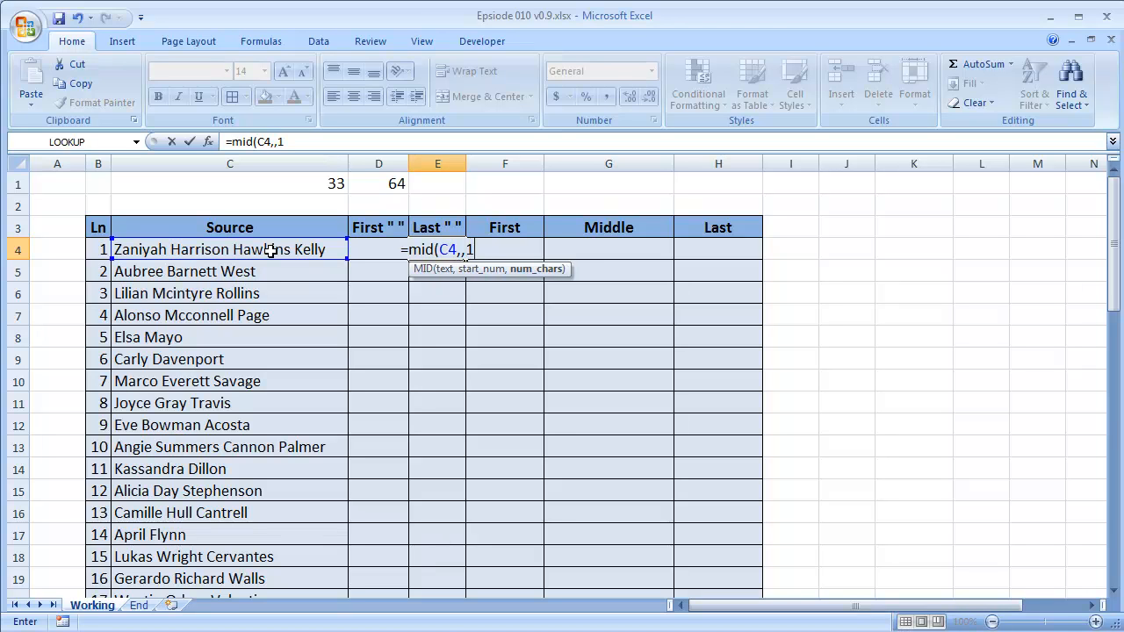
type(")")
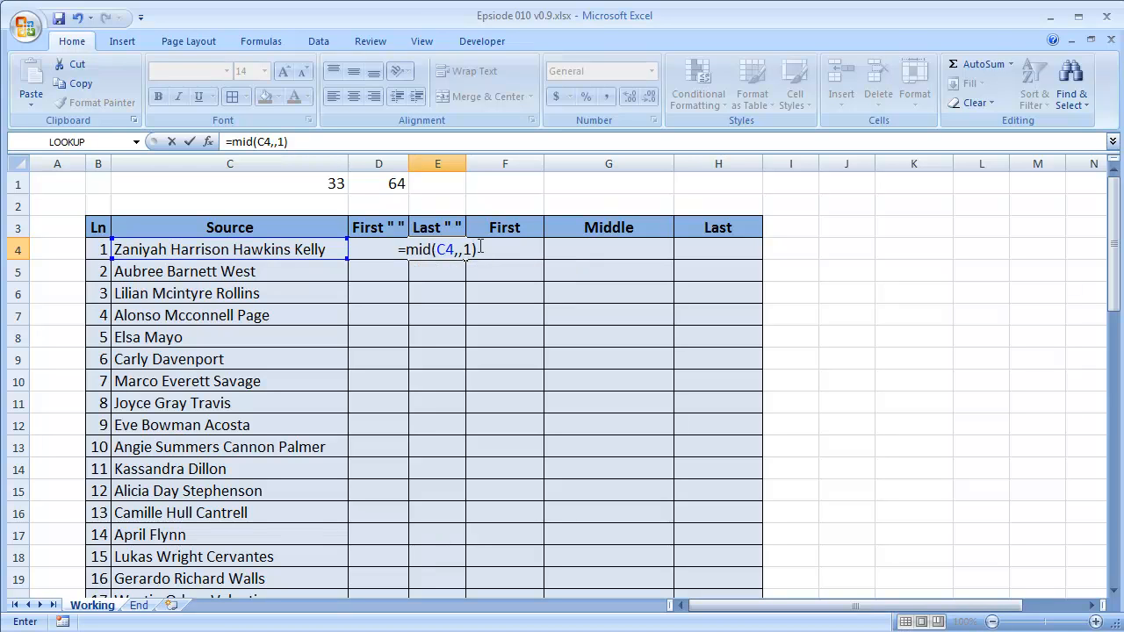
left_click(459, 251)
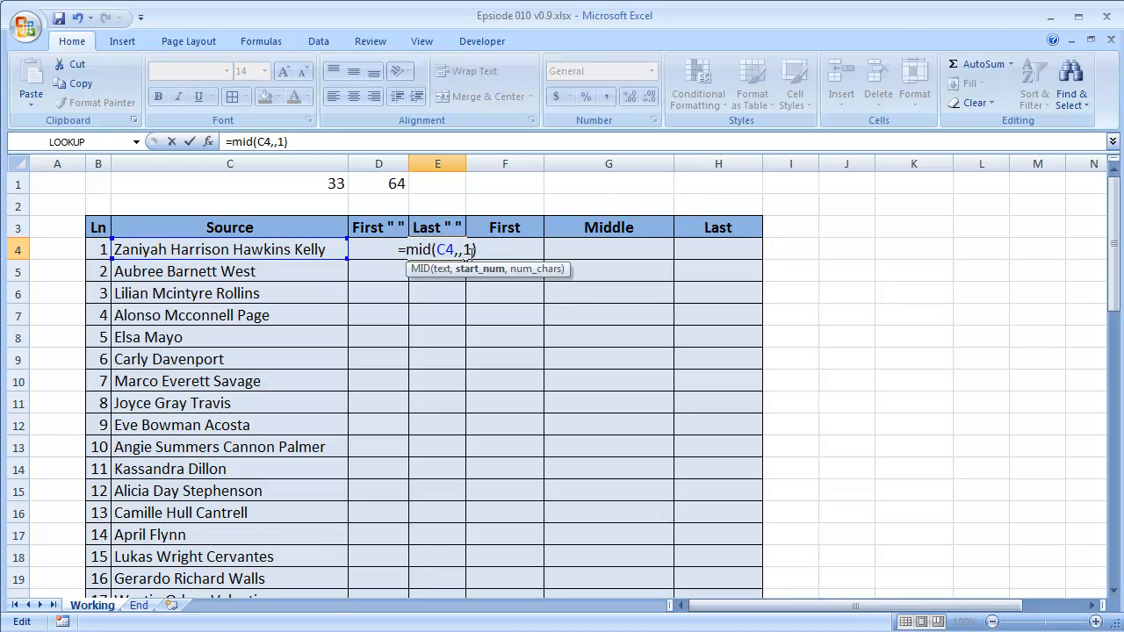
type("1")
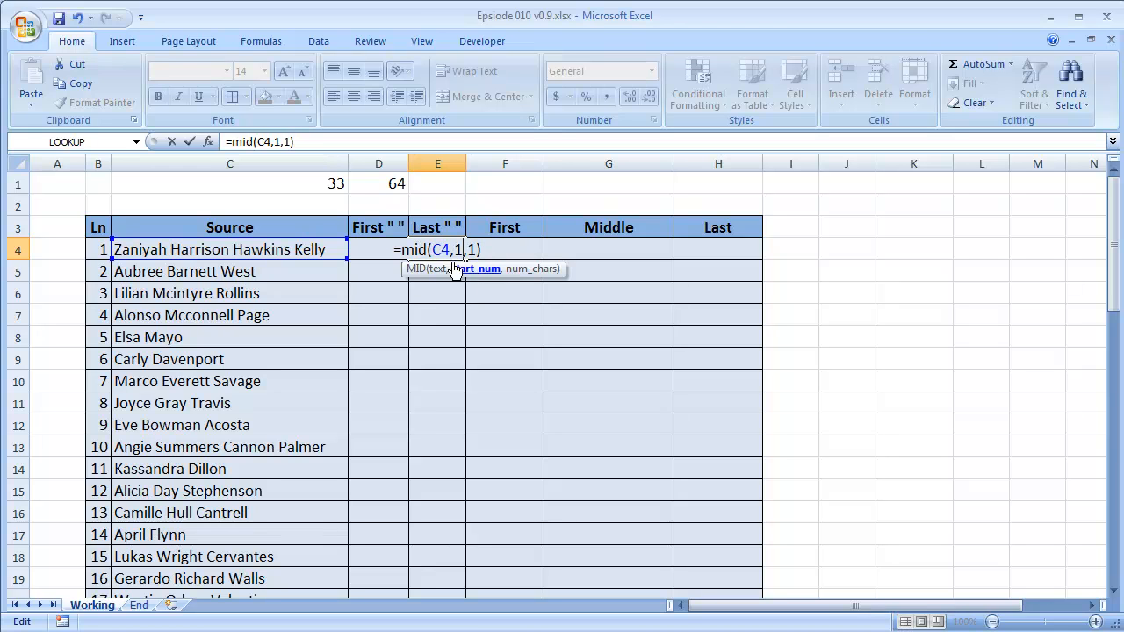
Evaluate the MID(C4,1,1) expression in E4 to inspect the extracted character, and restore the formula text.
left_click_drag(401, 250, 678, 282)
key("F9")
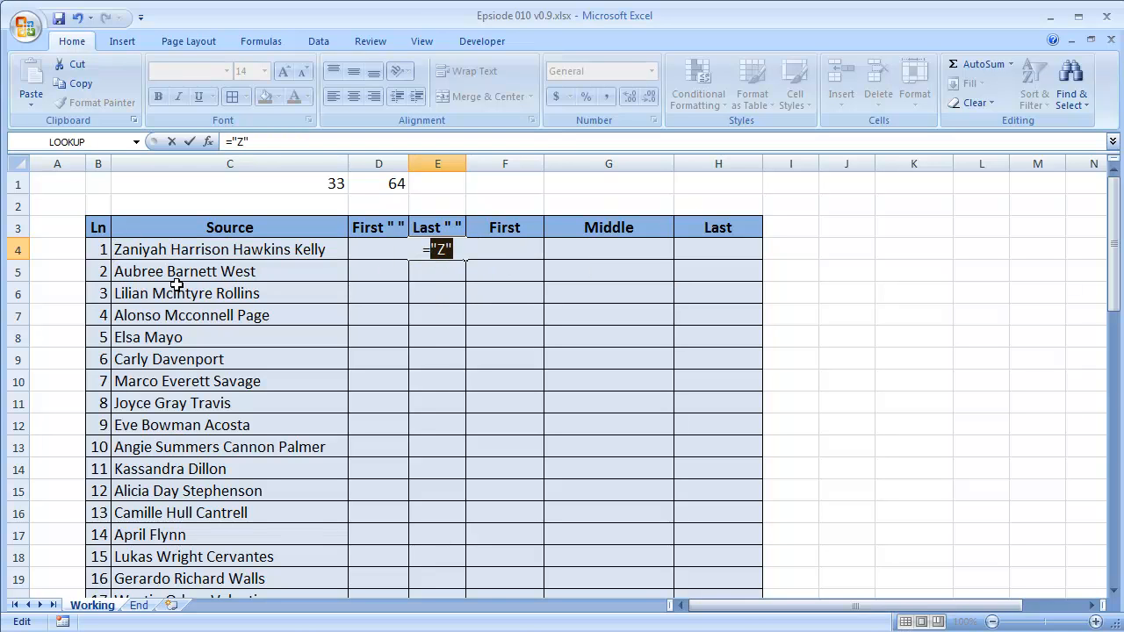
key("ctrl+z")
Set the MID start number in E4 to 2, evaluate the expression to inspect the character, and restore the formula text.
left_click(446, 249)
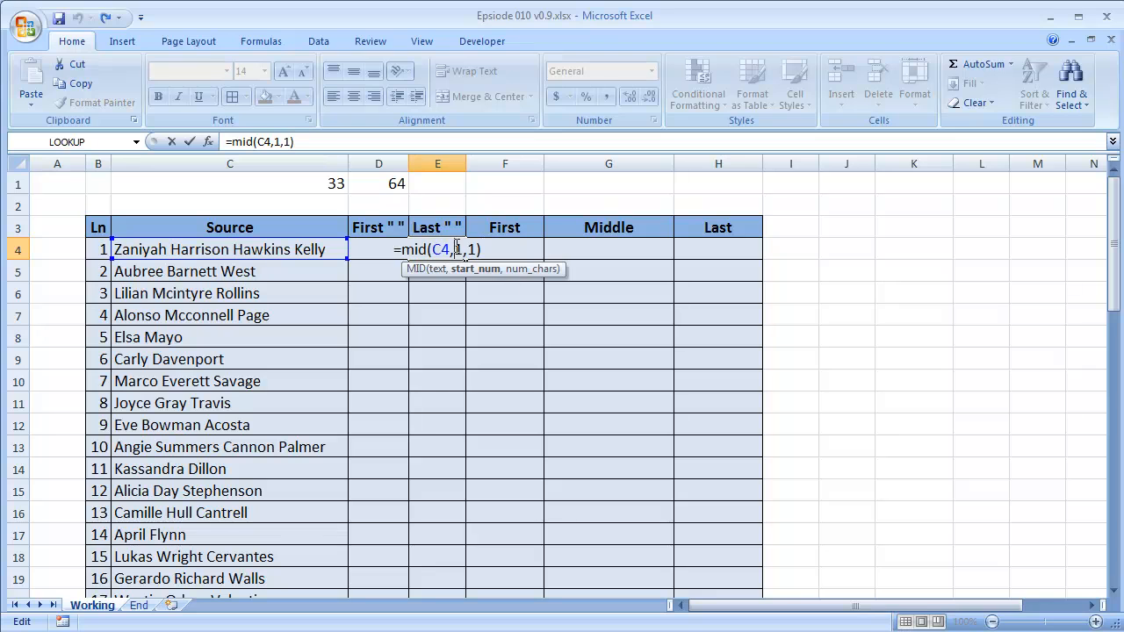
key("Delete")
type("2")
left_click_drag(402, 249, 829, 271)
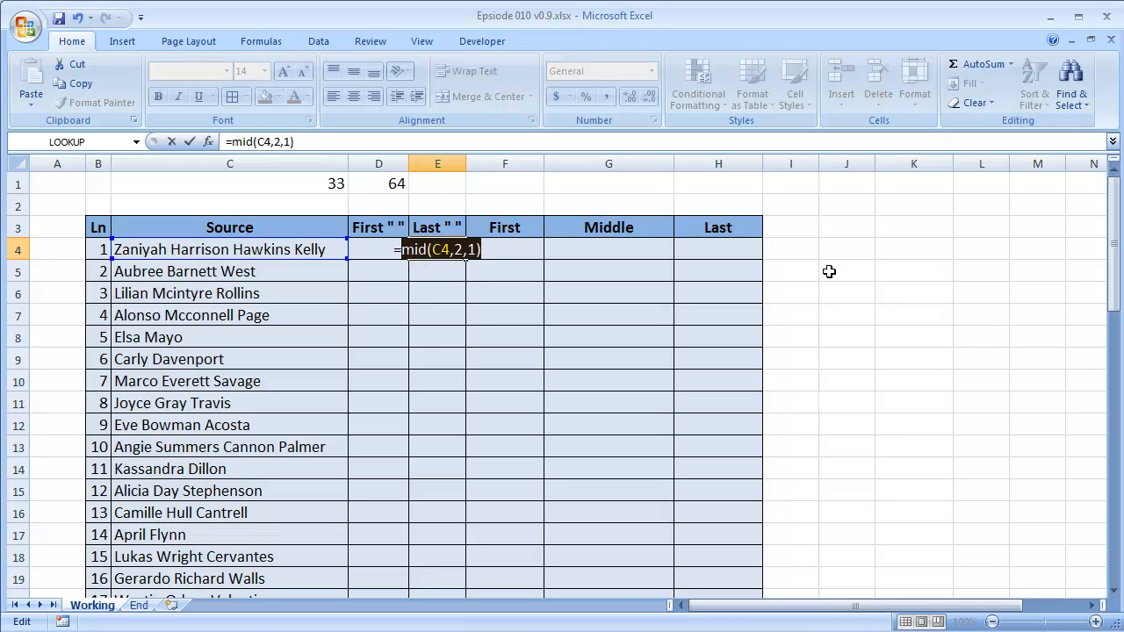
type("\"a\"")
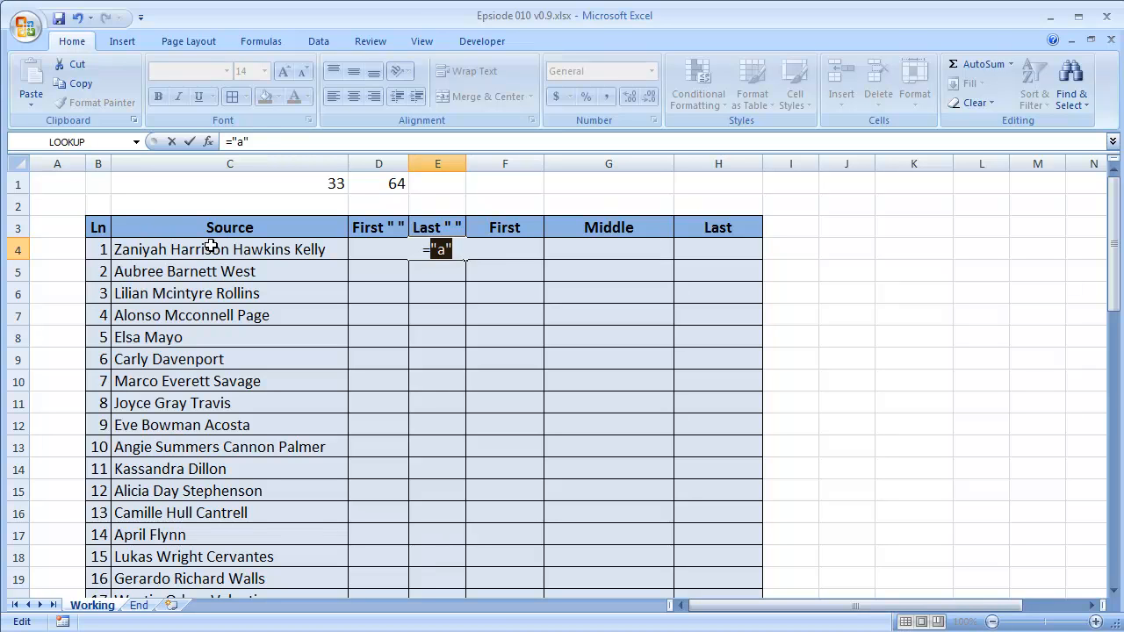
key("ctrl+z")
Replace the MID start number in the E4 formula with ROW(A1:A64).
left_click(454, 250)
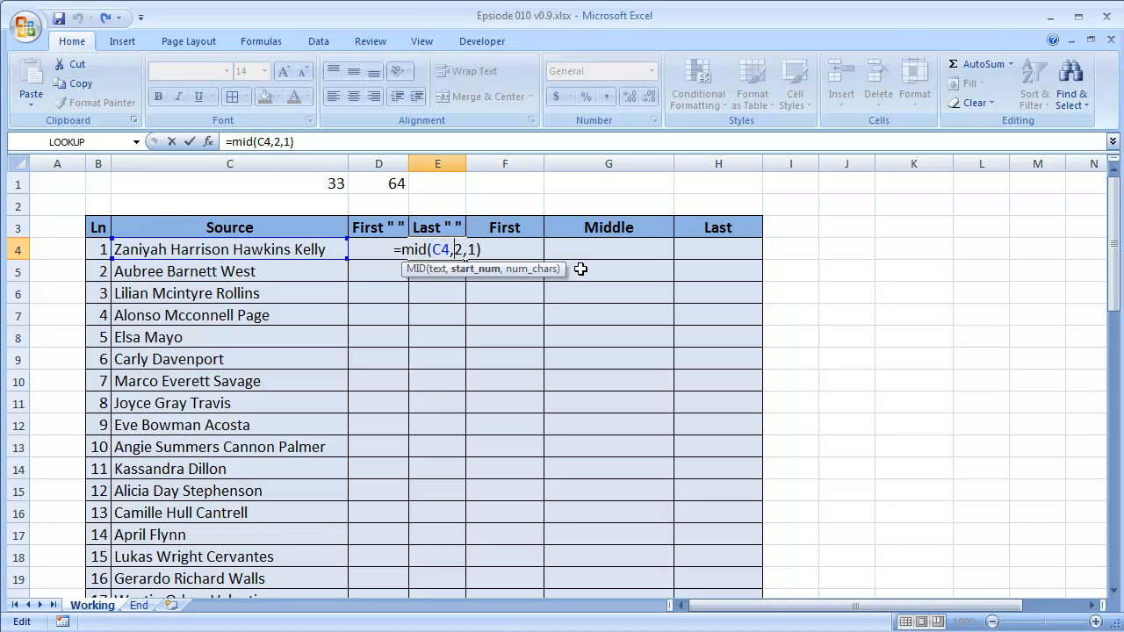
key("Delete")
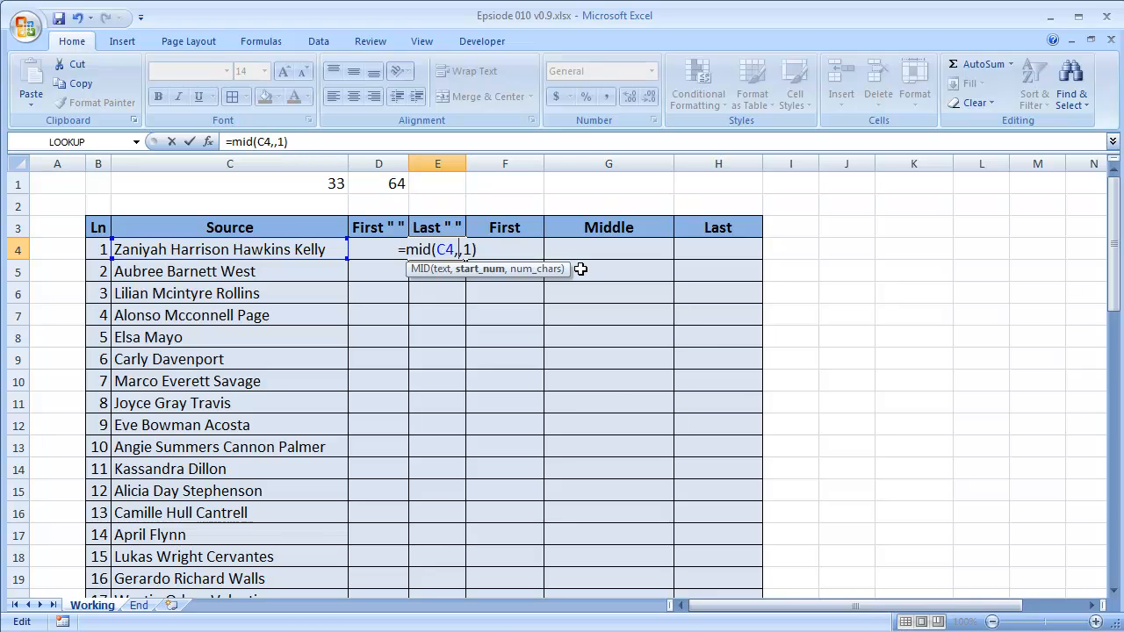
type("row")
type("(A1")
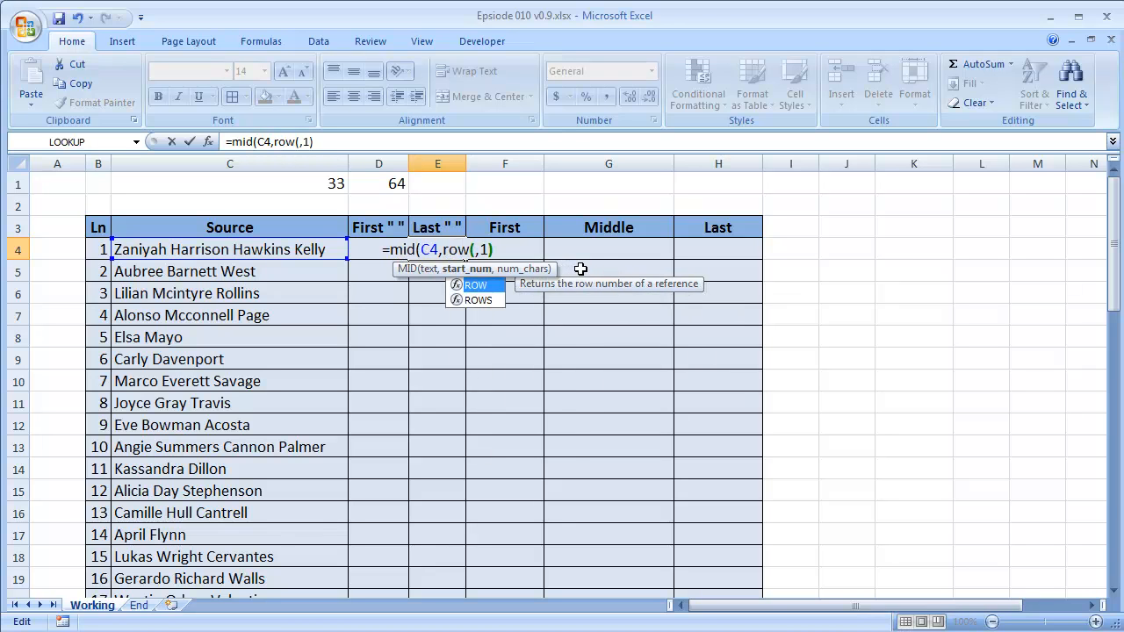
type(":")
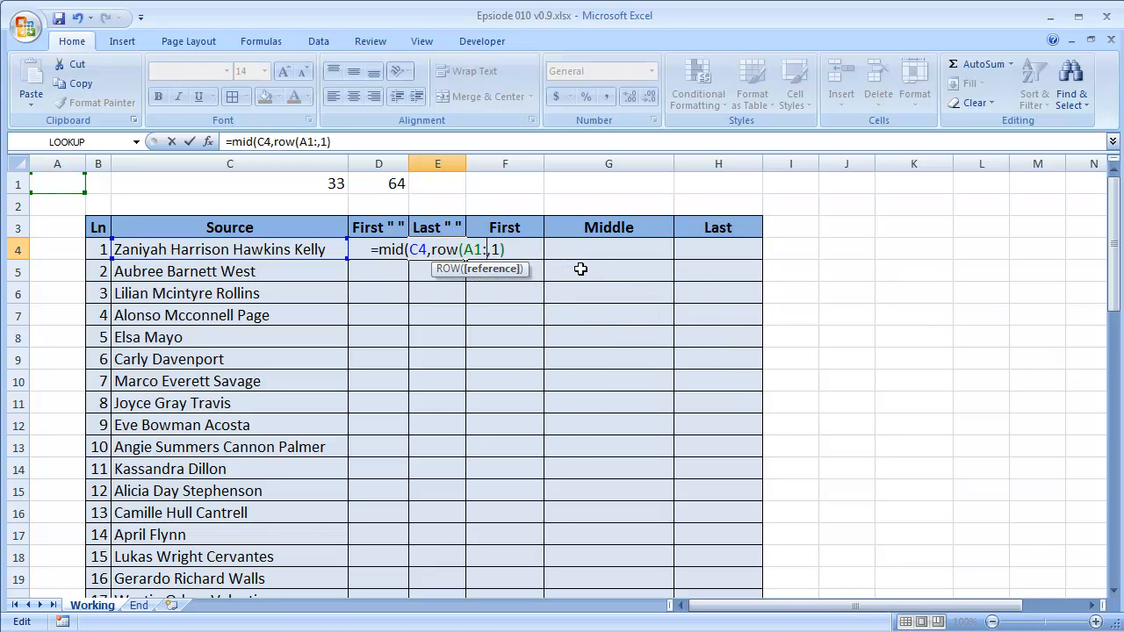
type("A")
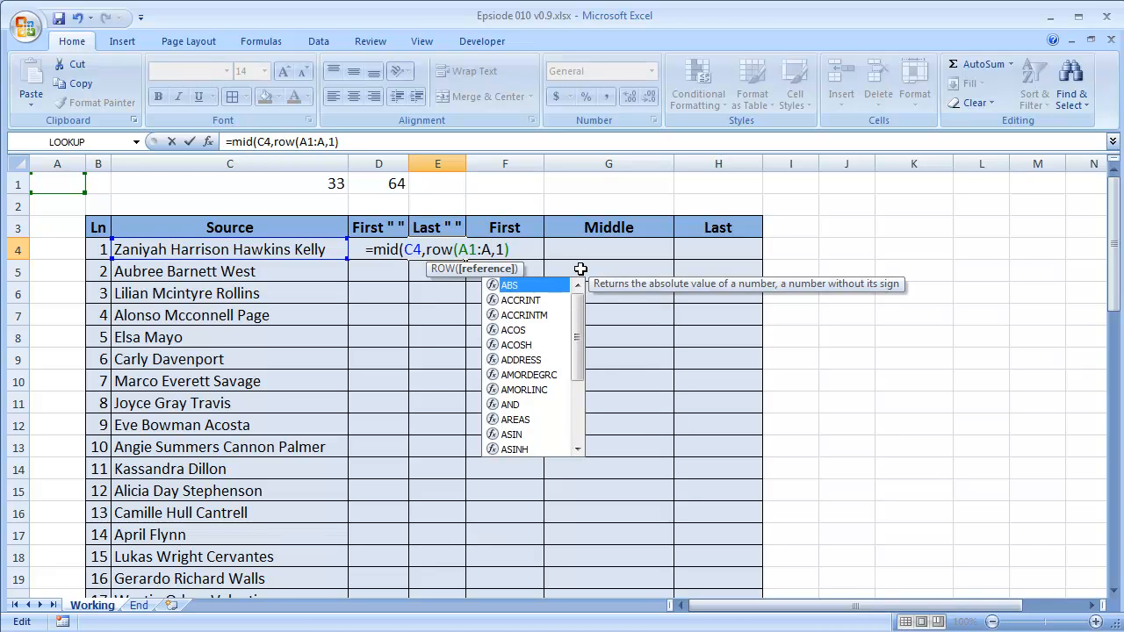
type("64")
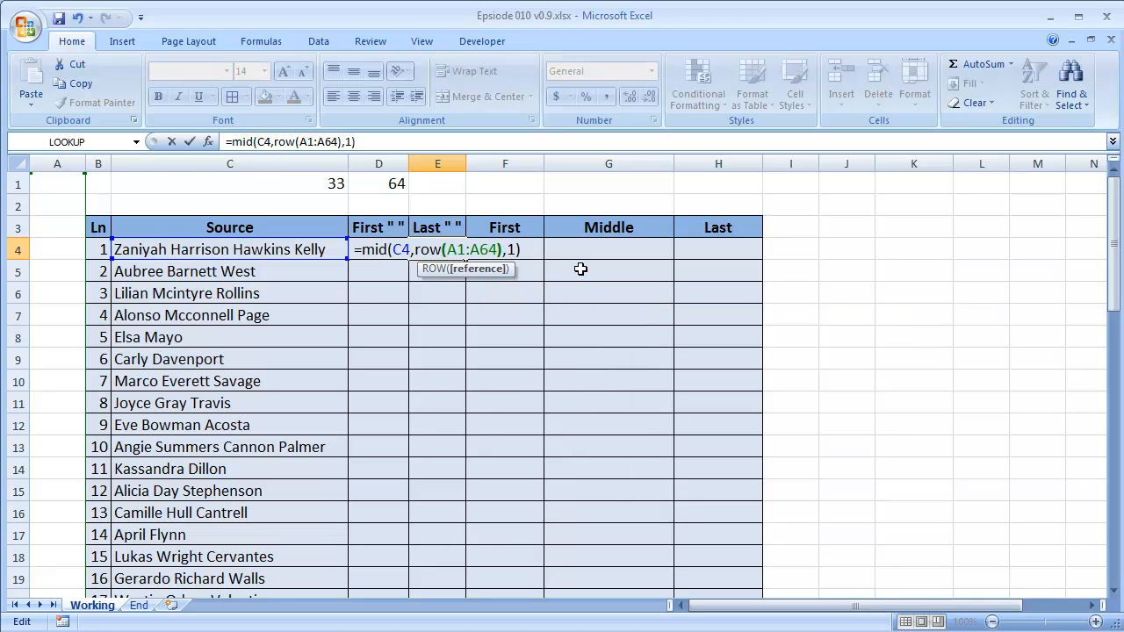
type(")")
Evaluate the ROW(A1:A64) part of the E4 formula to inspect its array, and restore the formula text.
left_click_drag(413, 250, 502, 253)
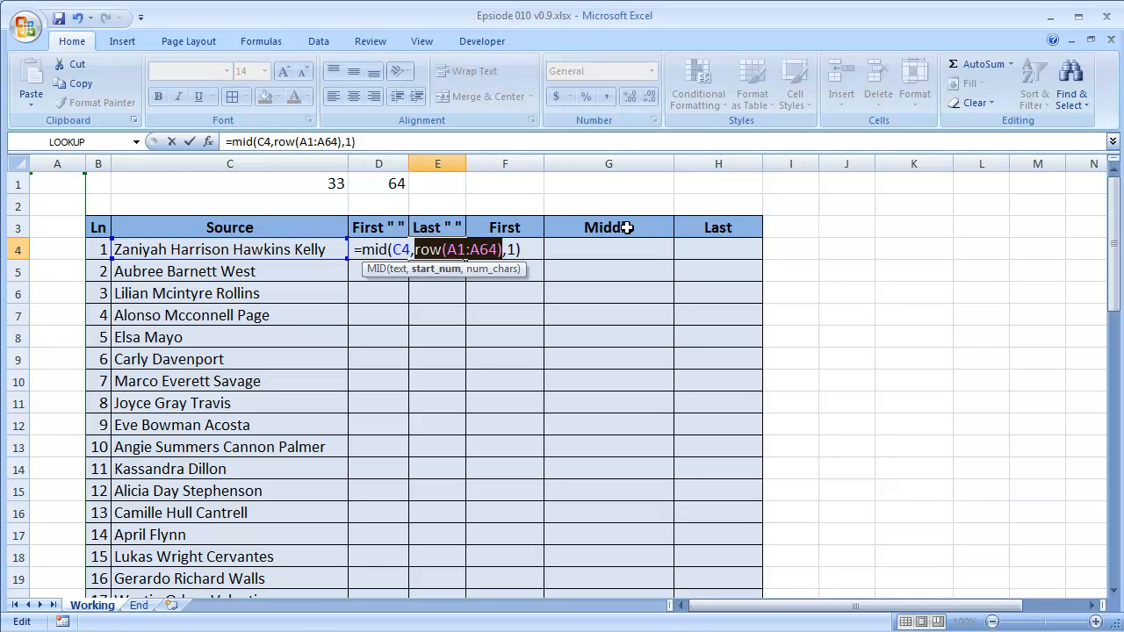
key("F9")
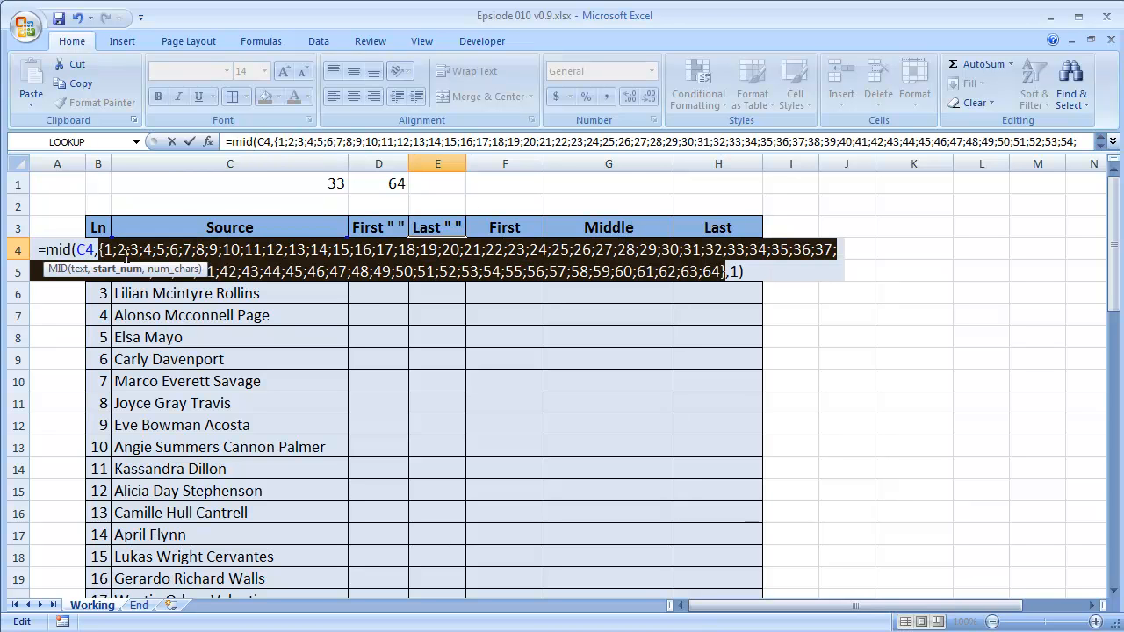
key("ctrl+z")
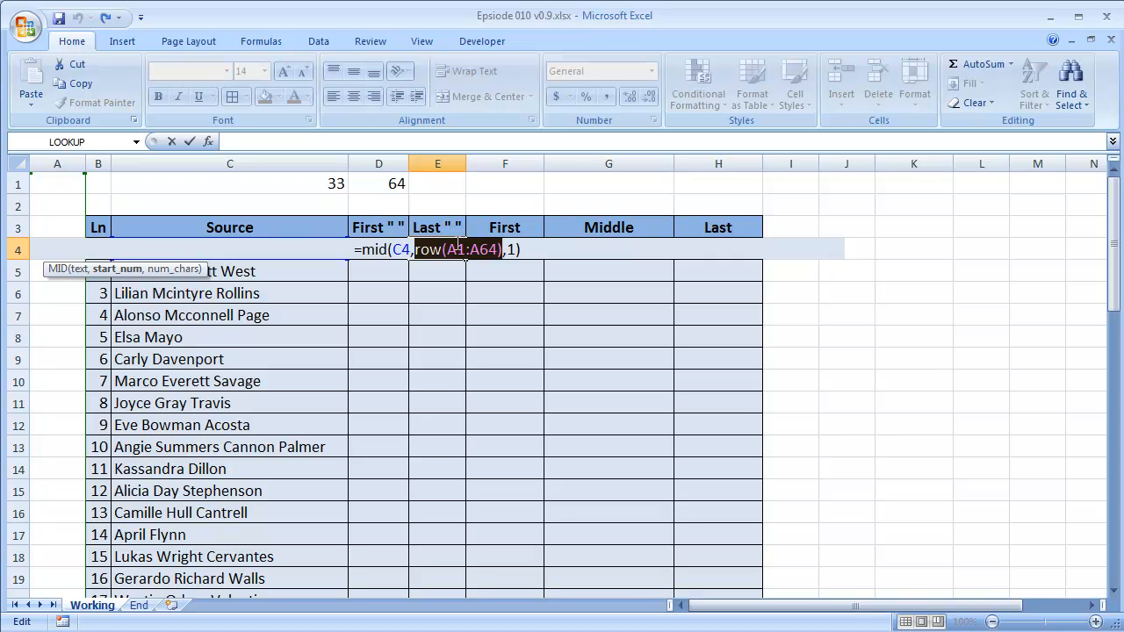
left_click(433, 249)
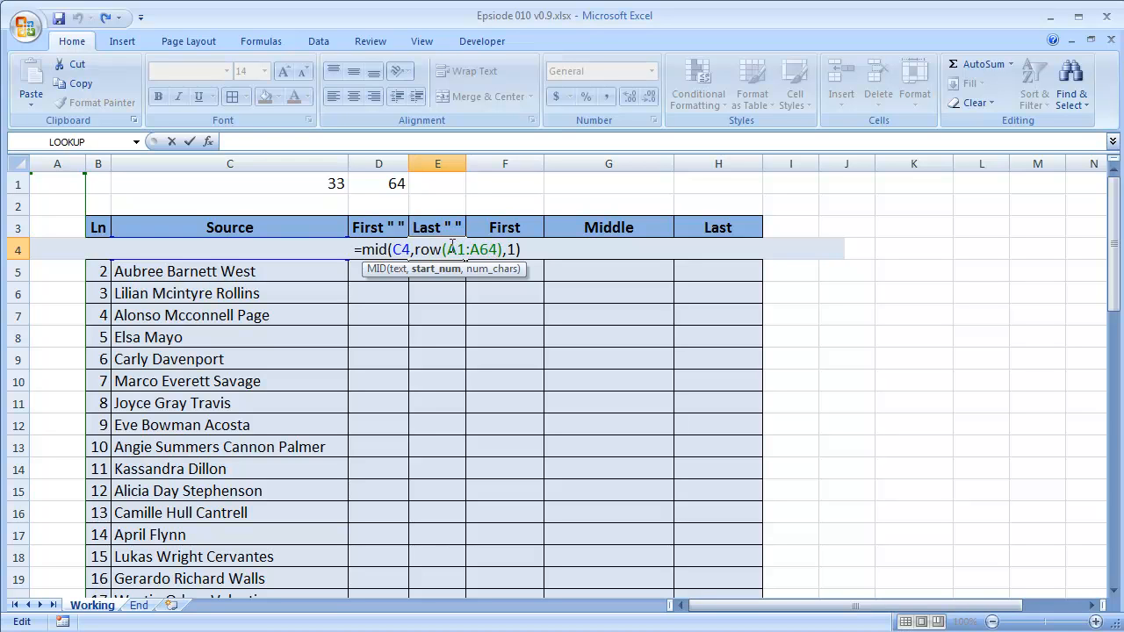
Make the range inside ROW absolute as $A$1:$A$64 in the E4 formula.
left_click_drag(447, 249, 498, 250)
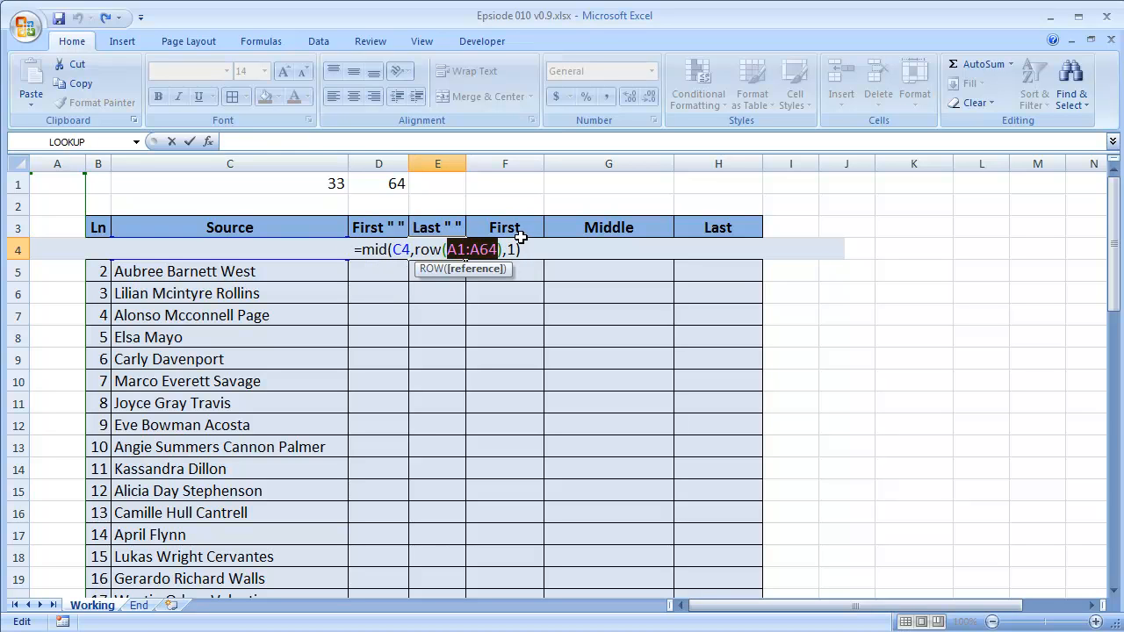
key("F4")
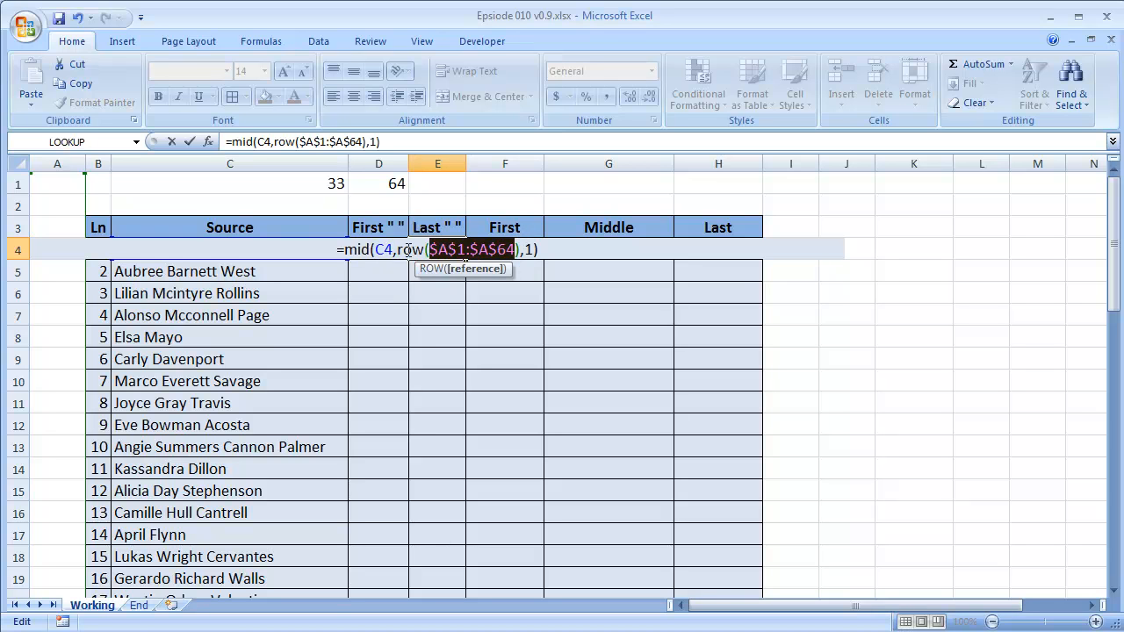
key("End")
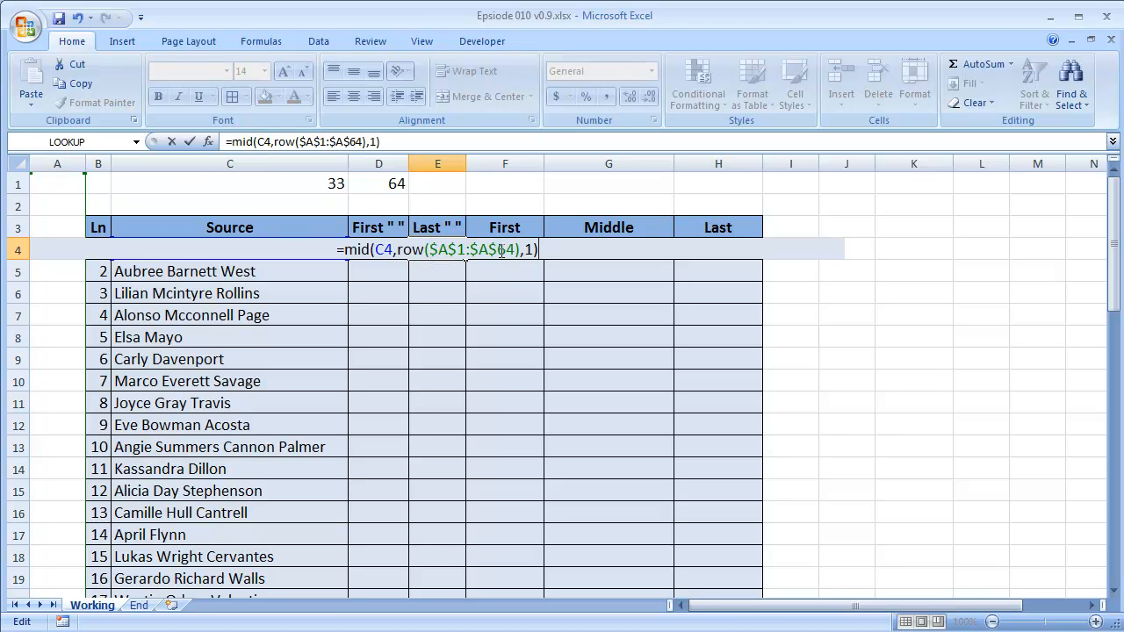
Evaluate the whole MID expression in E4 to inspect the array of single characters, and restore the formula text.
left_click_drag(345, 250, 656, 251)
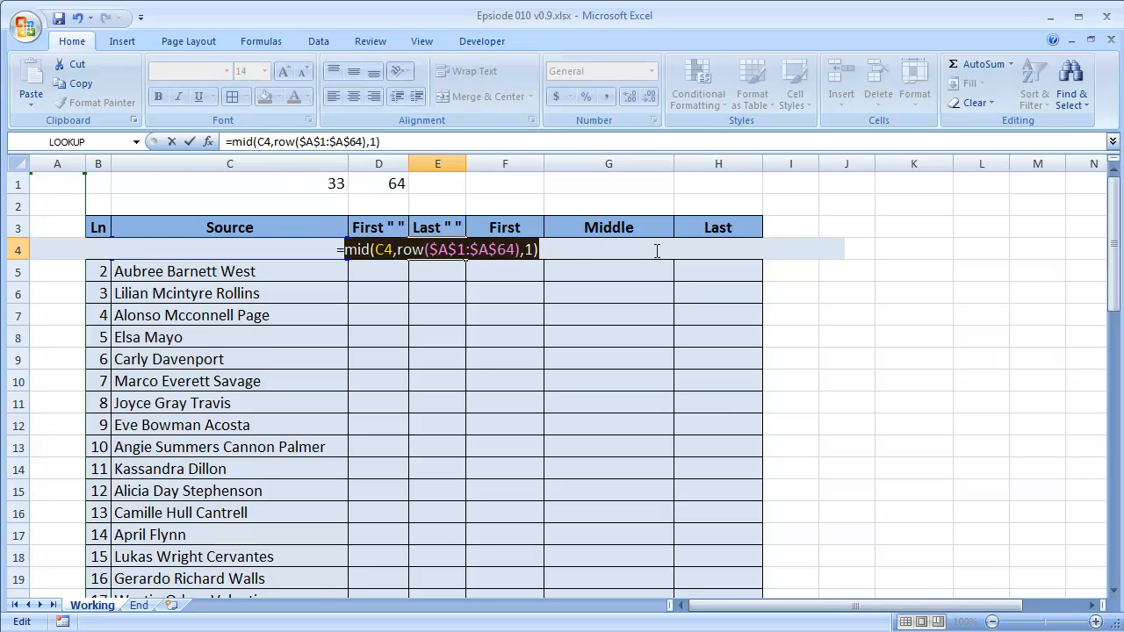
key("F9")
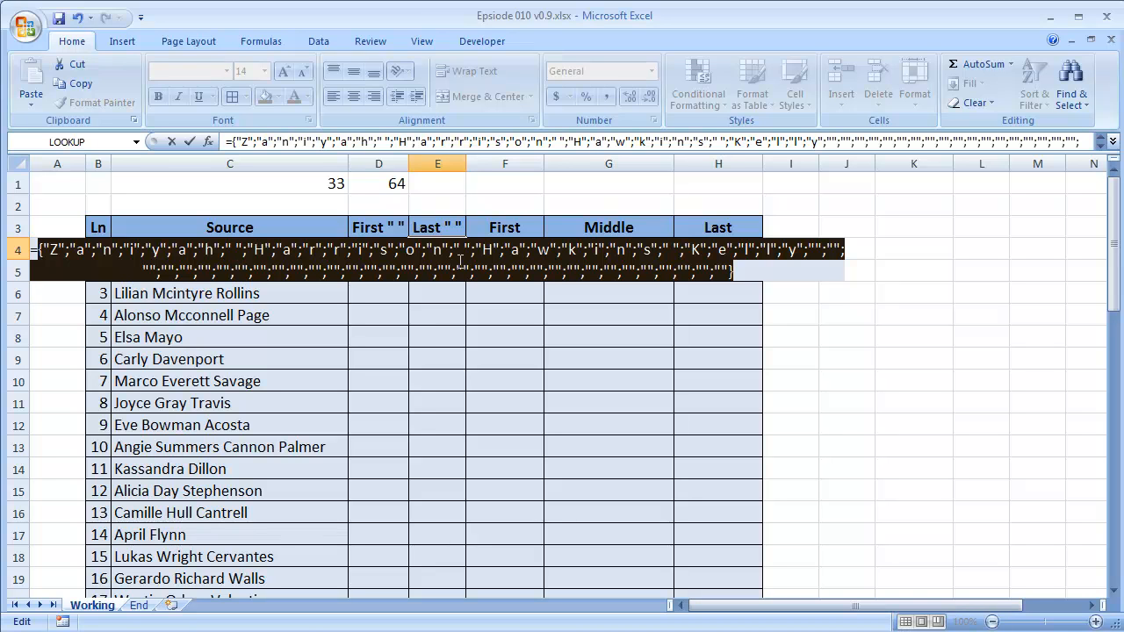
key("ctrl+z")
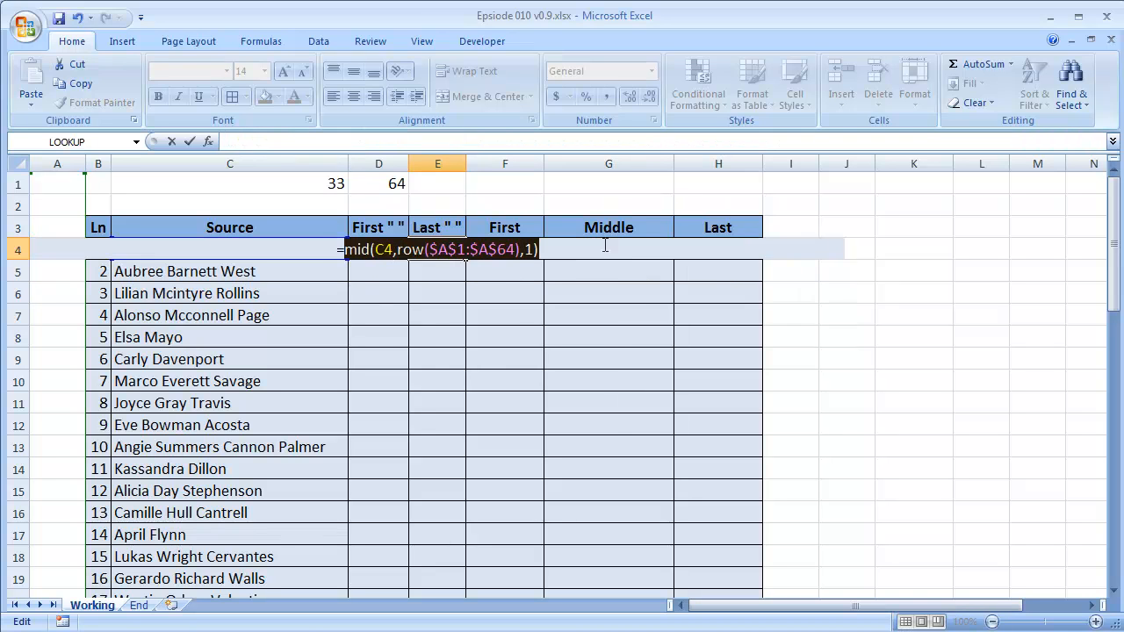
Wrap the MID expression in E4 in an IF function that tests whether each character equals a space, " ".
key("Left")
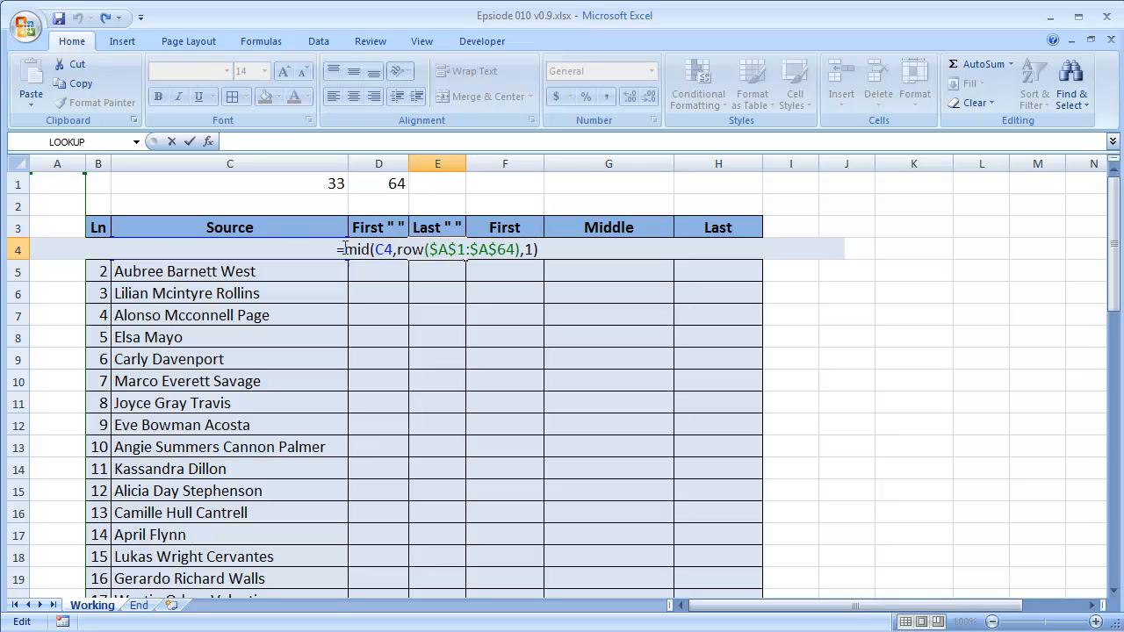
type("if")
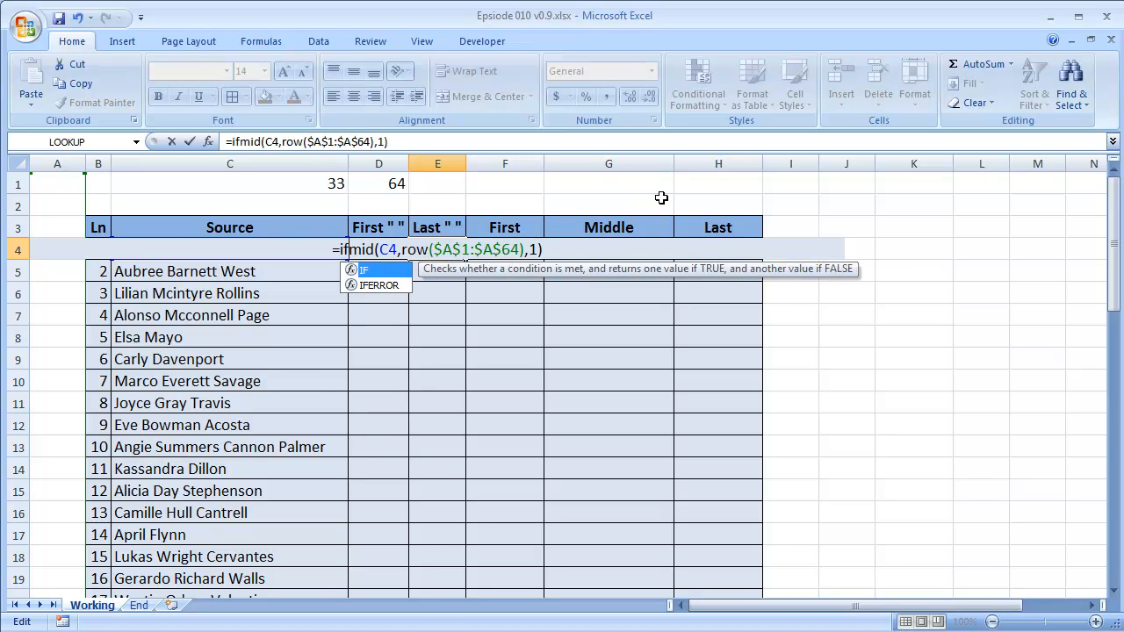
type("(")
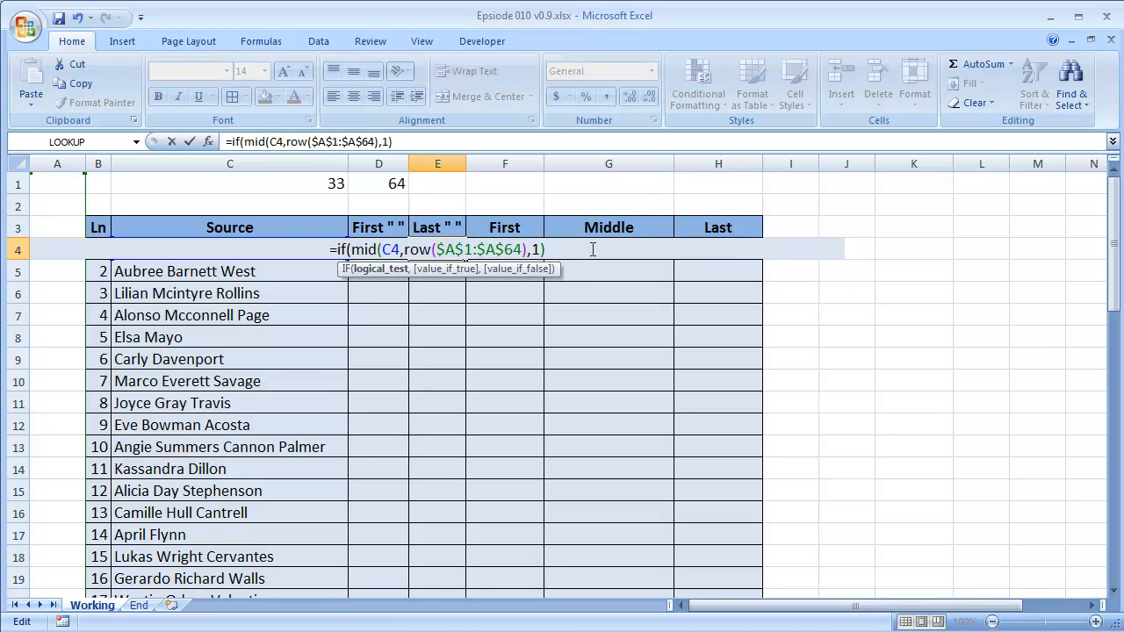
type("=")
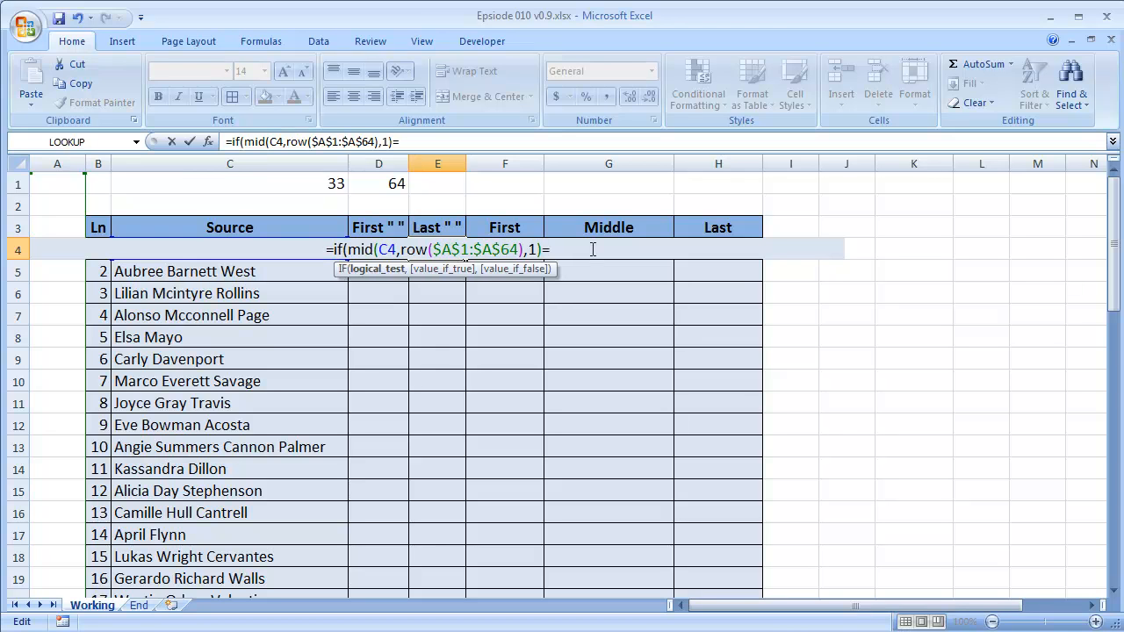
type("\" \"")
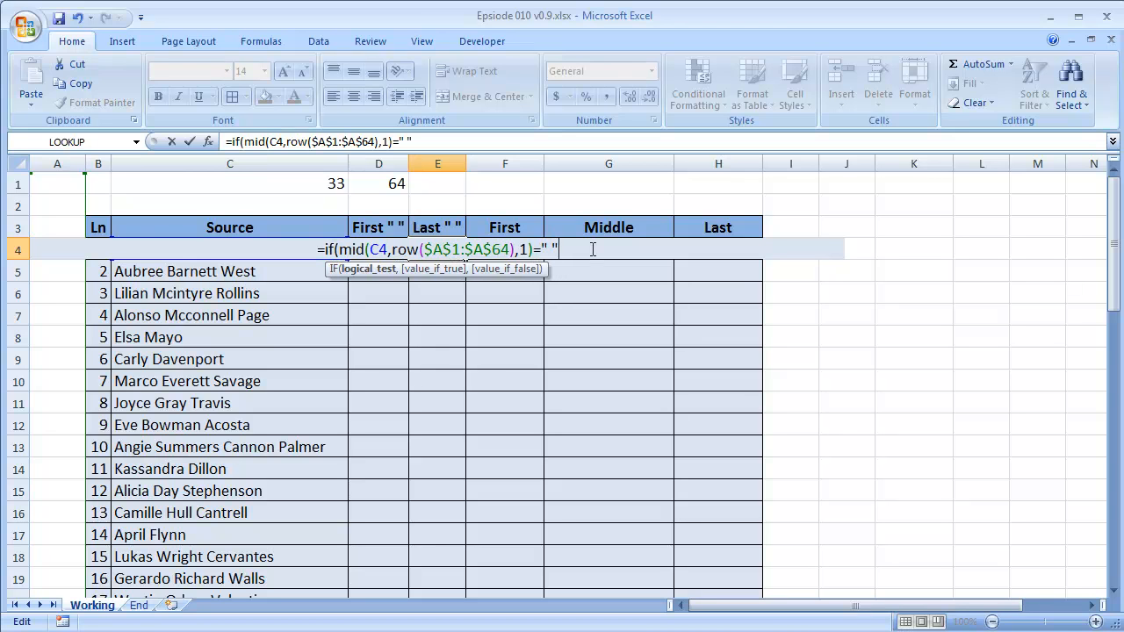
type(",")
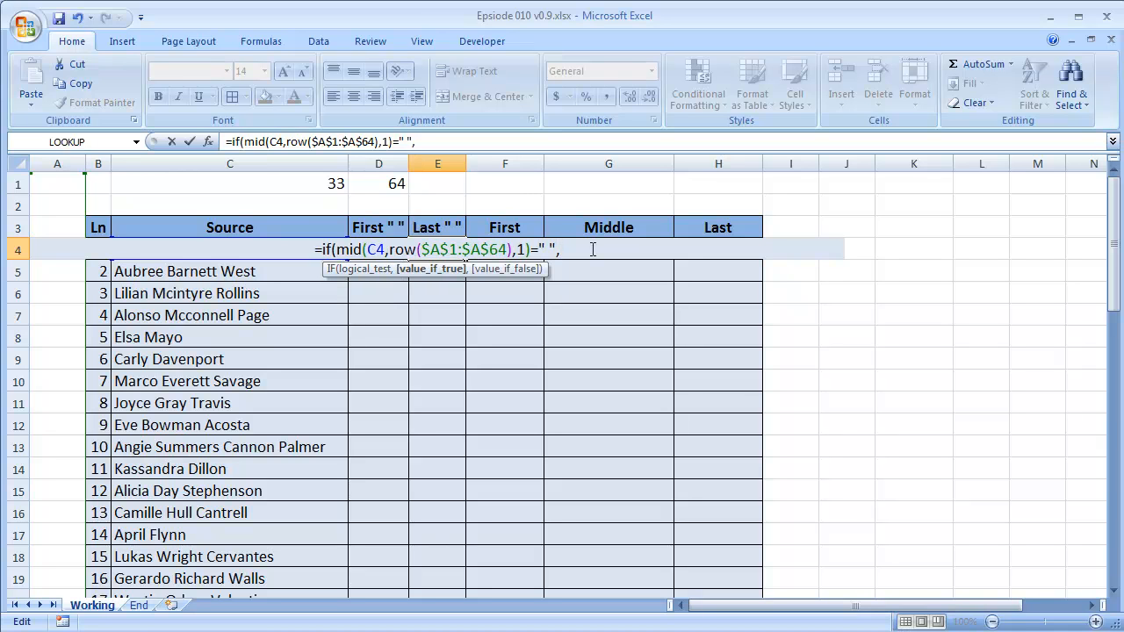
type("row")
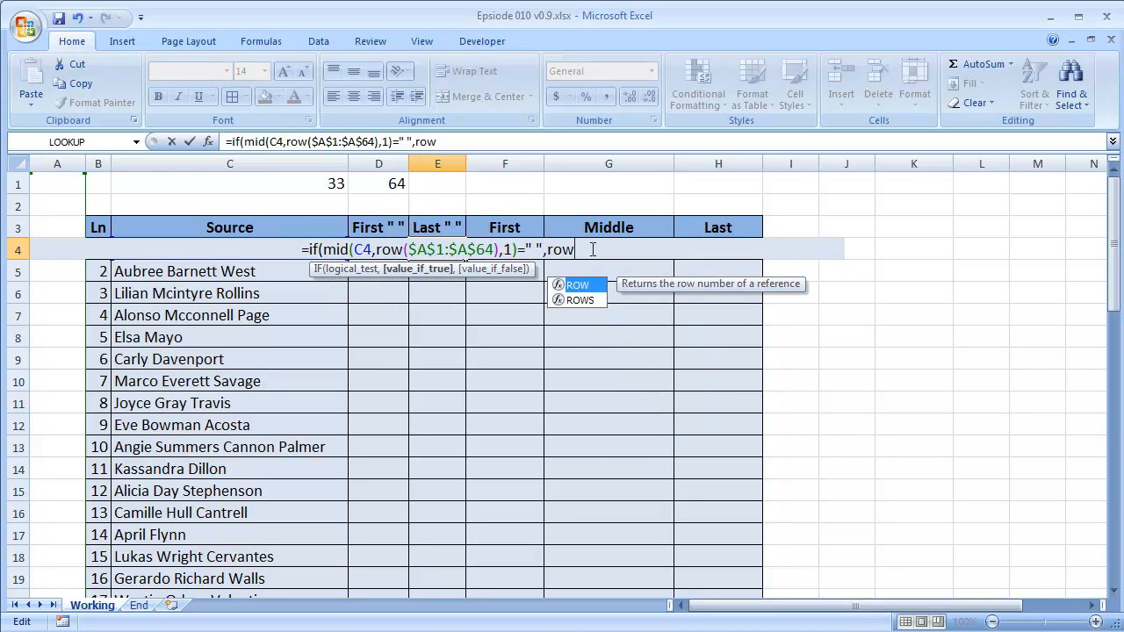
type("(A1:A64")
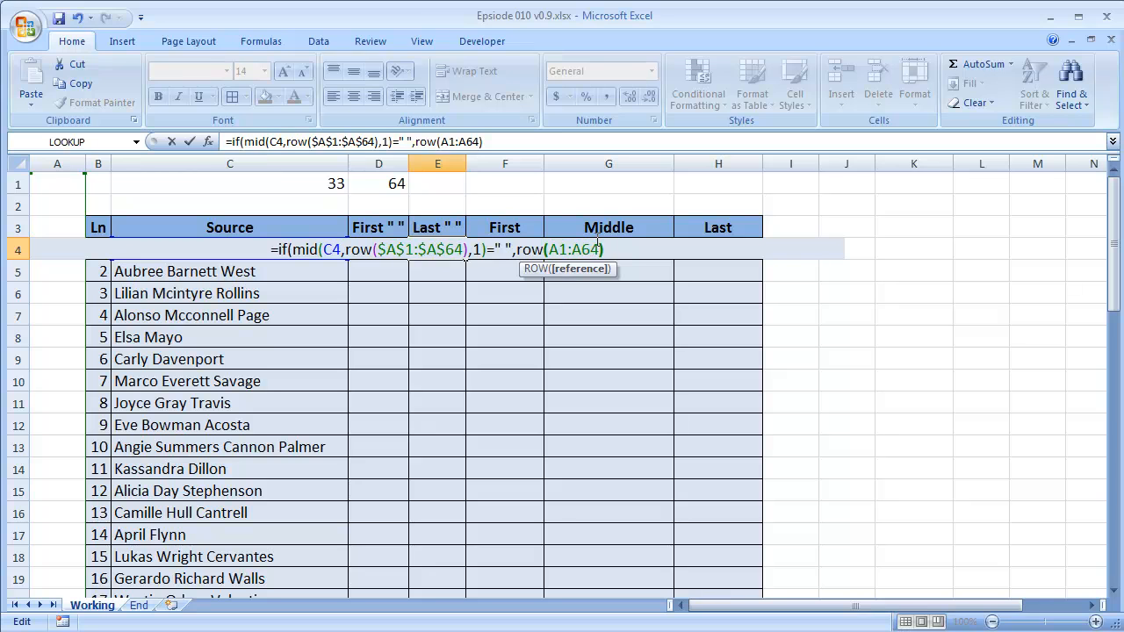
type(")")
Add ROW($A$1:$A$64), with absolute references, as the IF function's value if true in E4.
left_click_drag(549, 252, 598, 252)
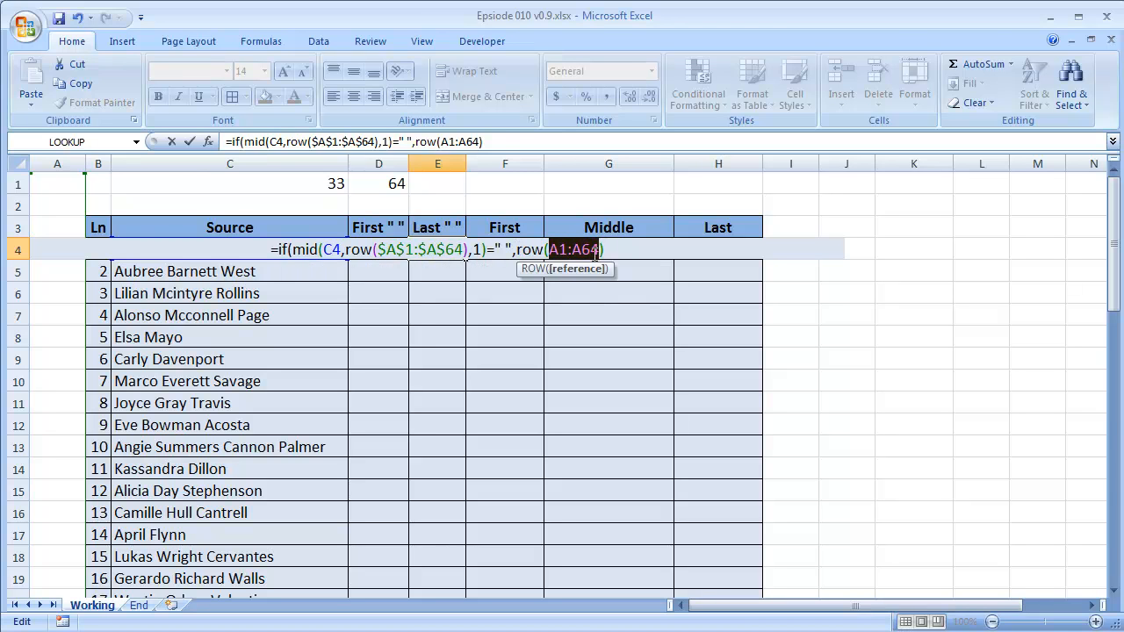
key("F4")
left_click(541, 250)
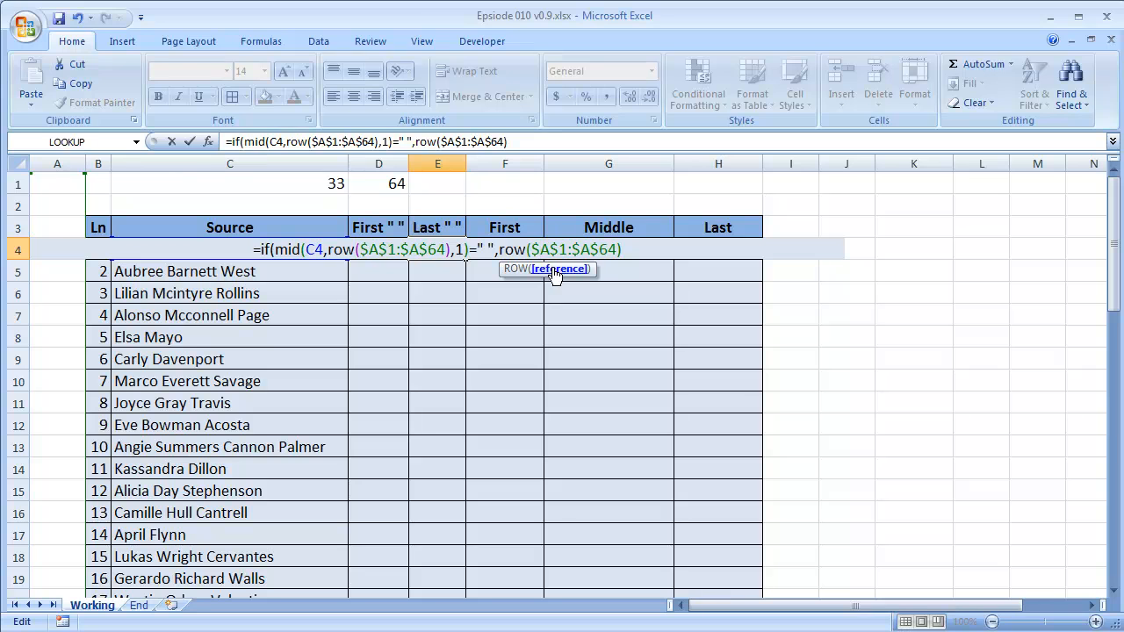
Add an empty string "" as the IF function's value if false in E4 and close the function.
left_click(636, 250)
type(",")
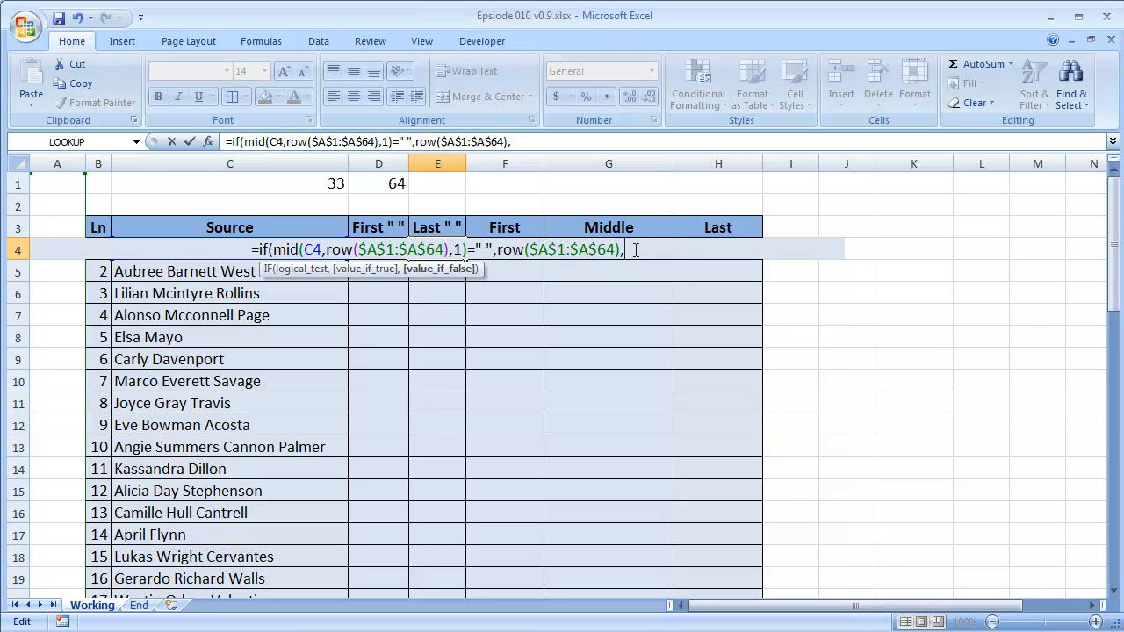
type("\"\"")
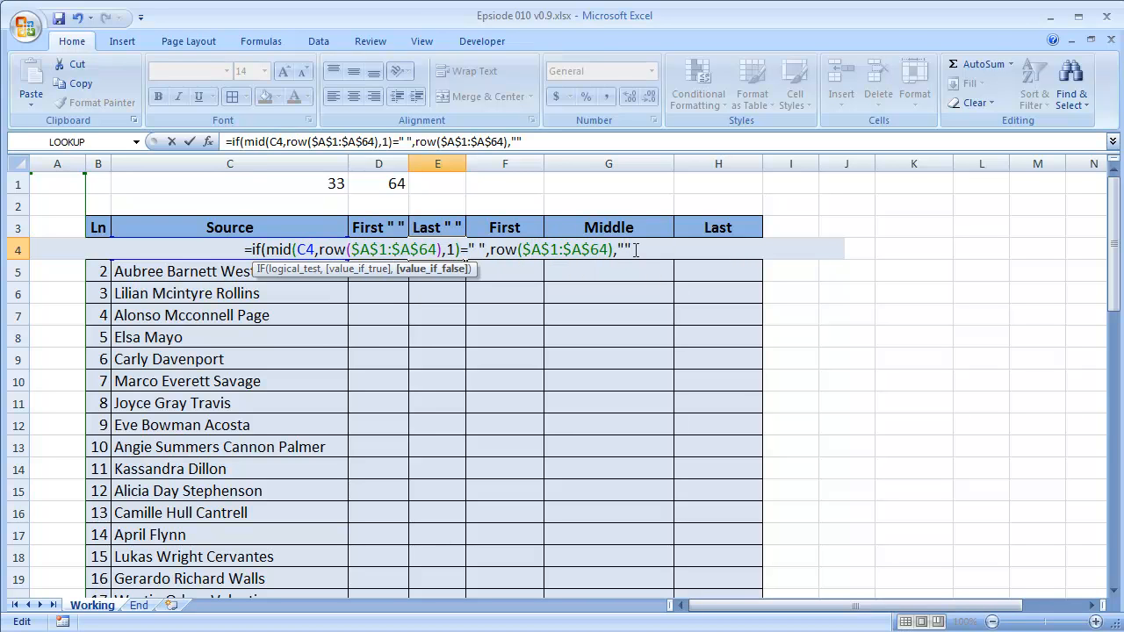
type(")")
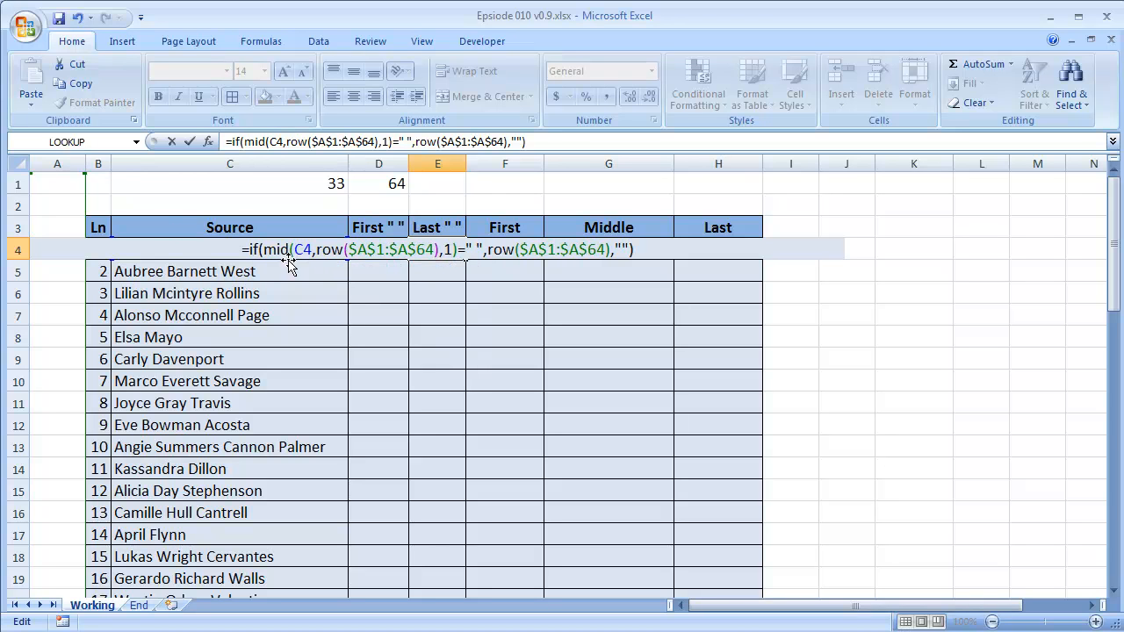
Evaluate the whole IF expression in E4 to inspect the array of space positions, and restore the formula text.
left_click_drag(251, 249, 683, 263)
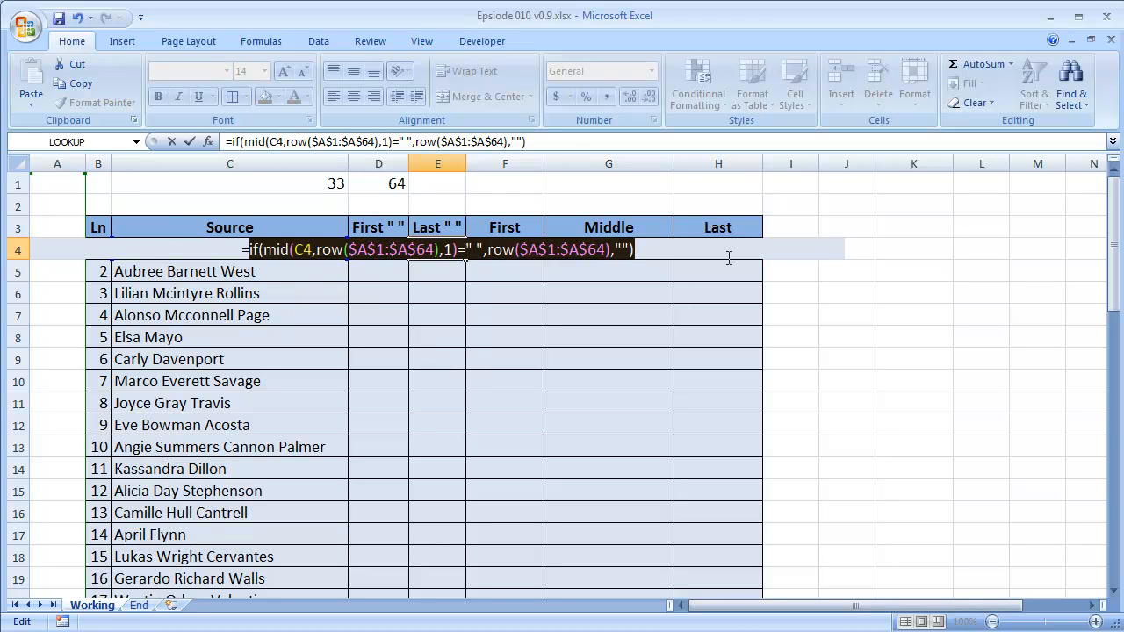
key("F9")
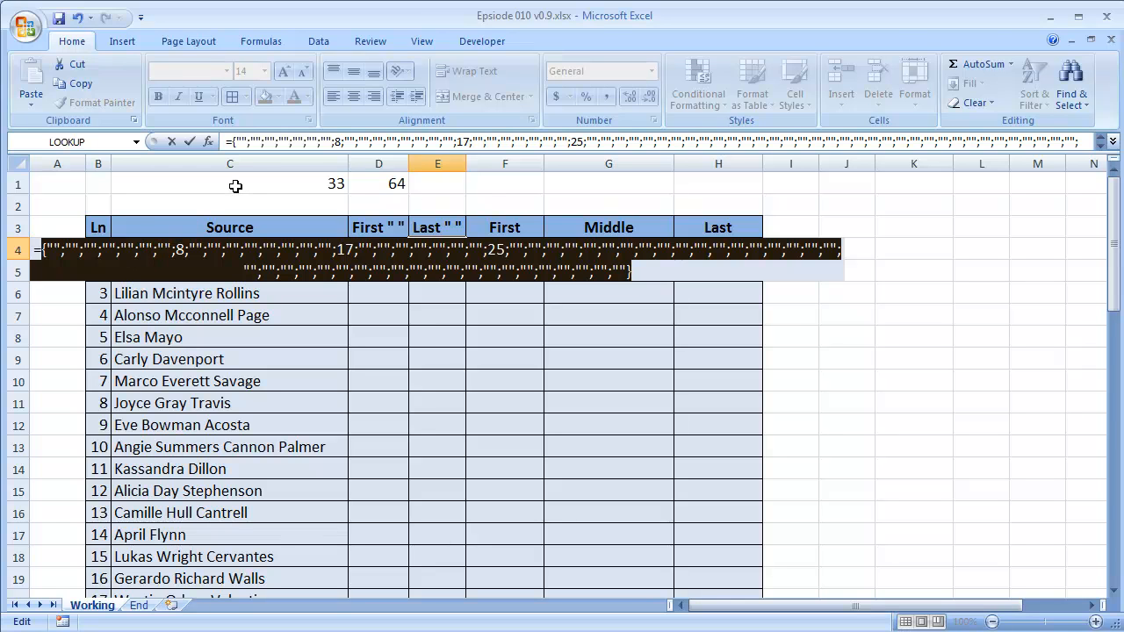
key("ctrl+z")
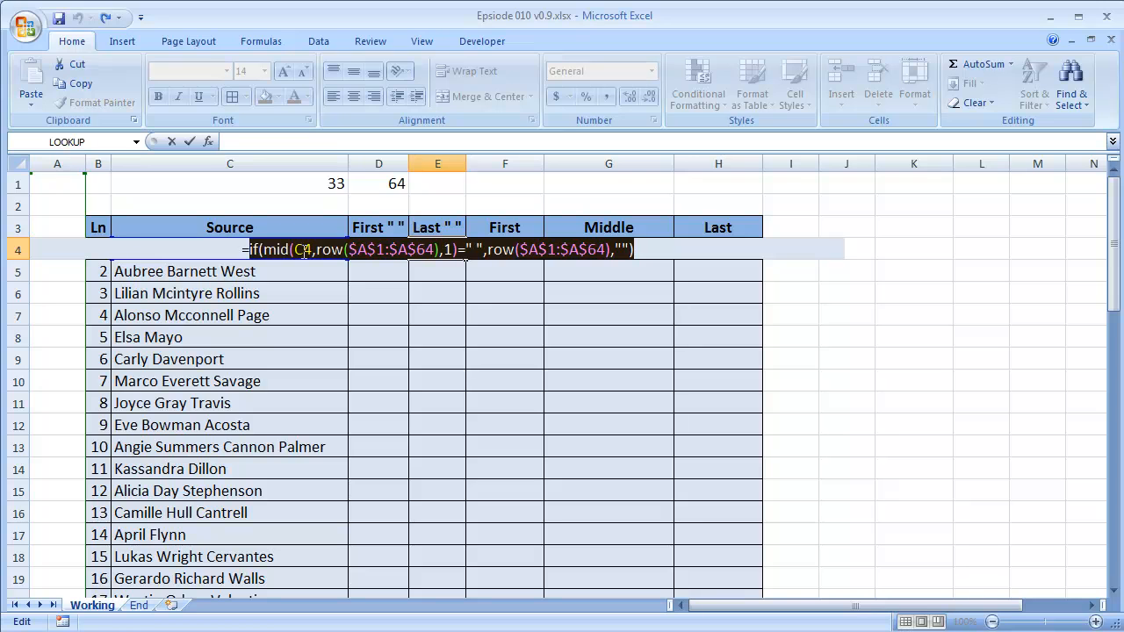
key("F9")
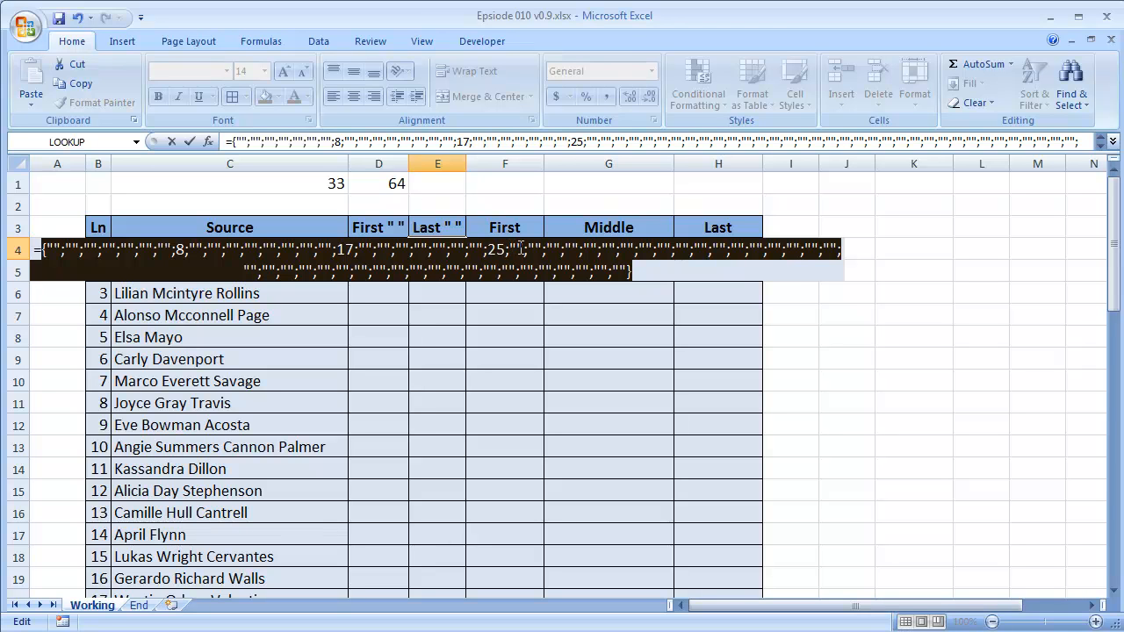
key("ctrl+z")
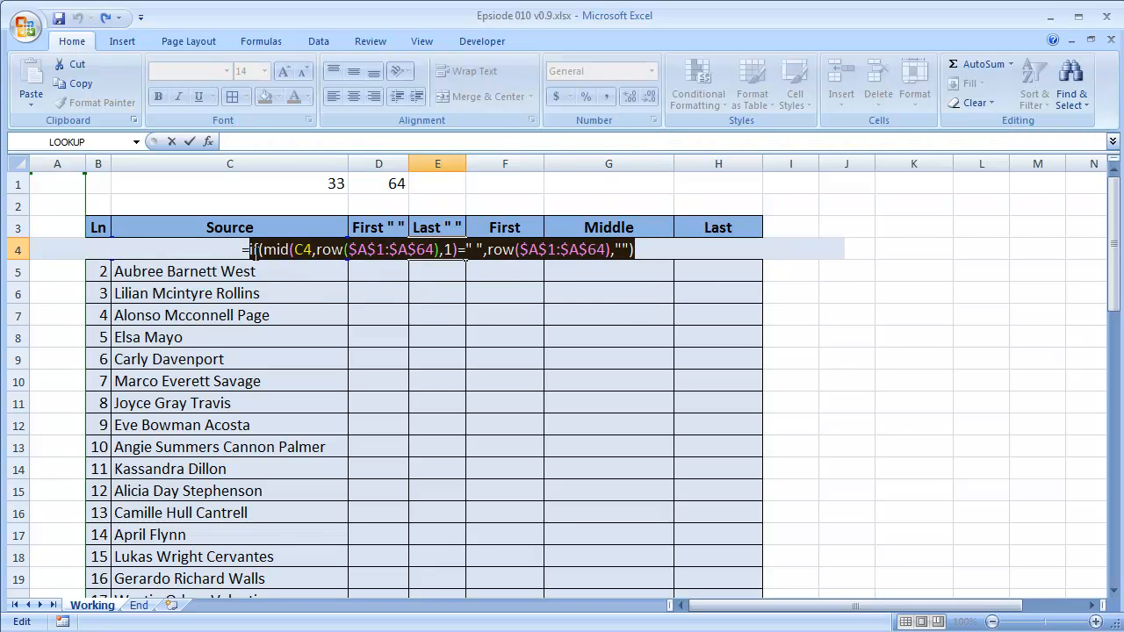
Wrap the IF expression in E4 in a MAX function and enter it as an array formula.
type("max(")
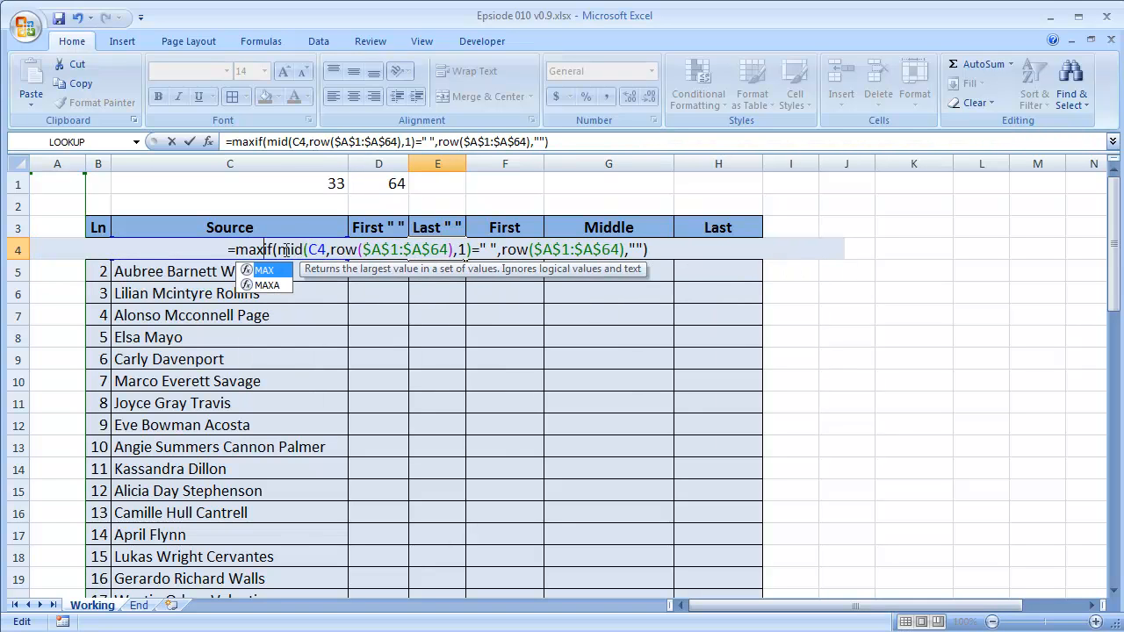
left_click(655, 248)
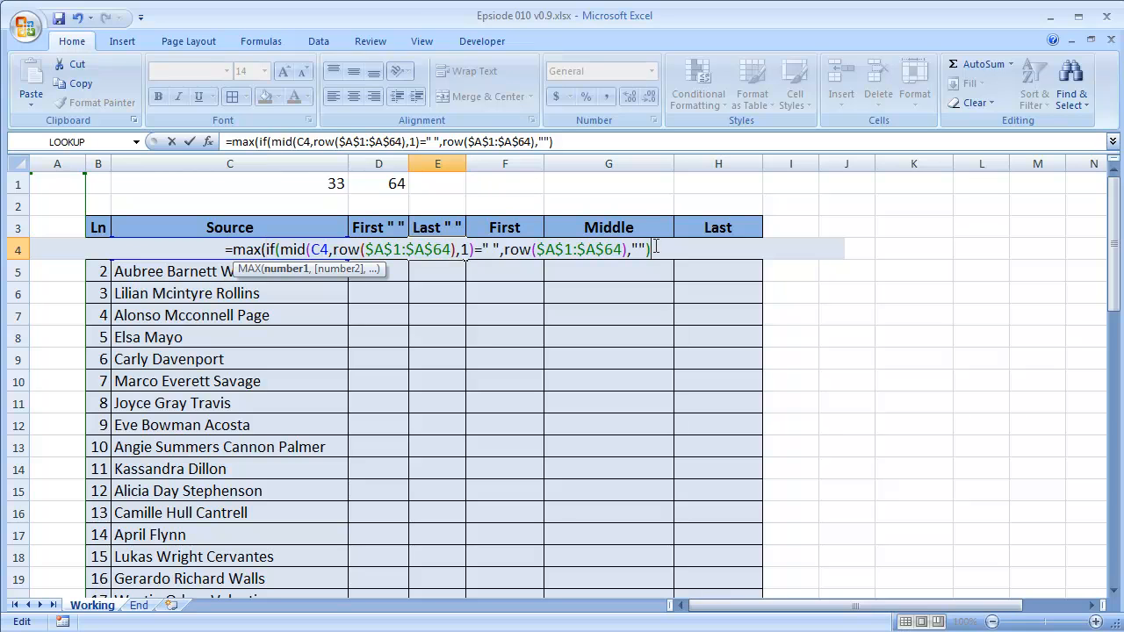
type(")")
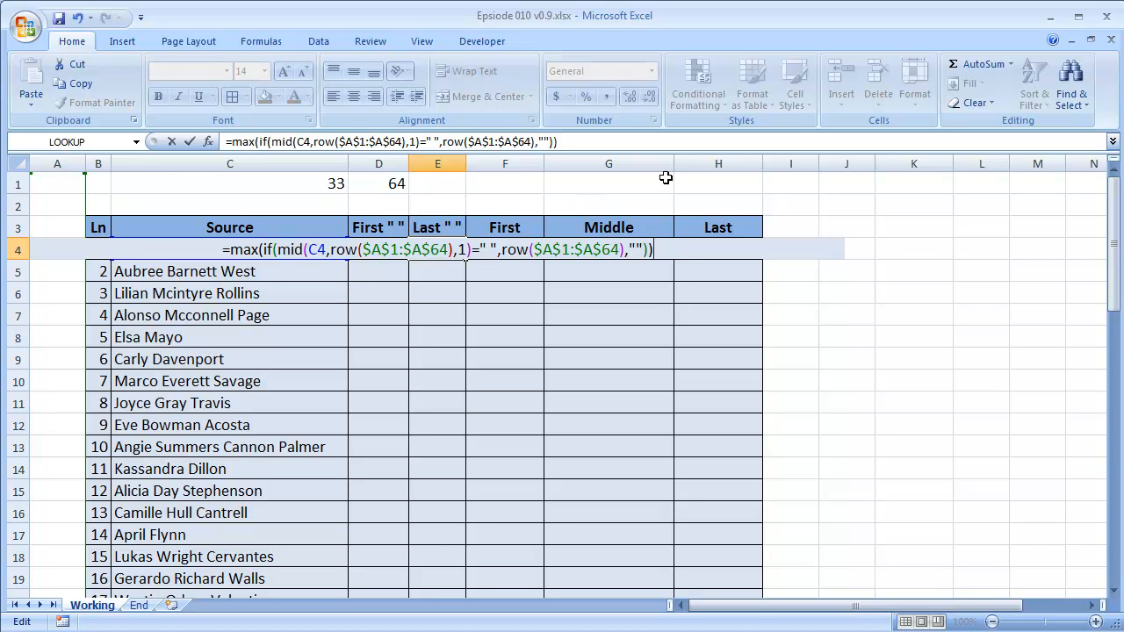
key("ctrl+shift+Return")
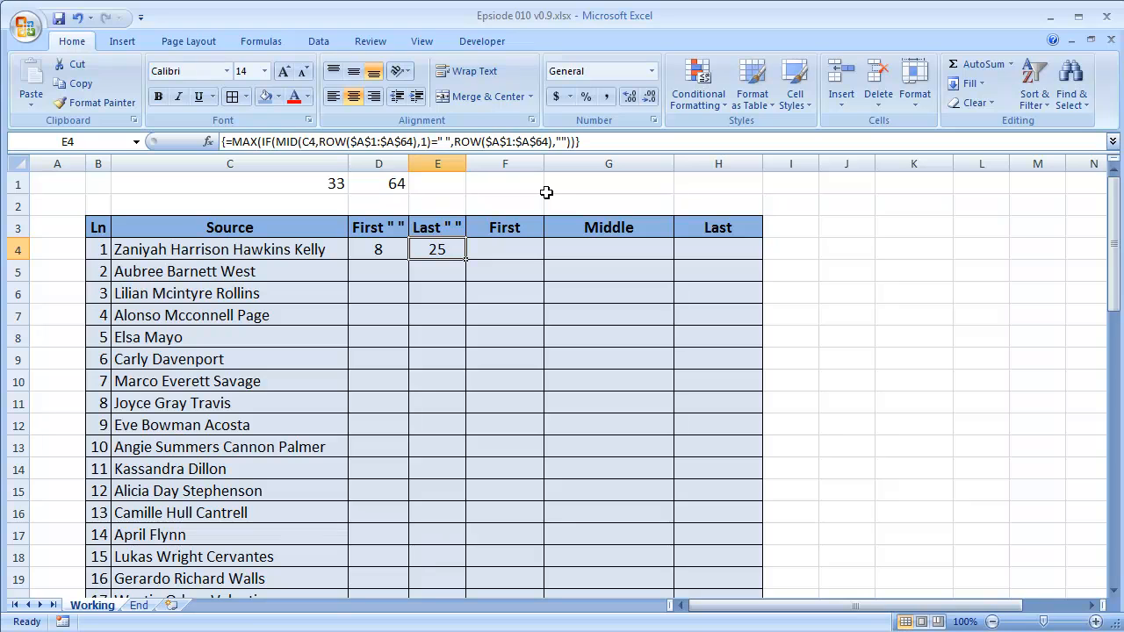
Start a LEFT formula in F4 of the First column with C4 as its text argument.
left_click(390, 250)
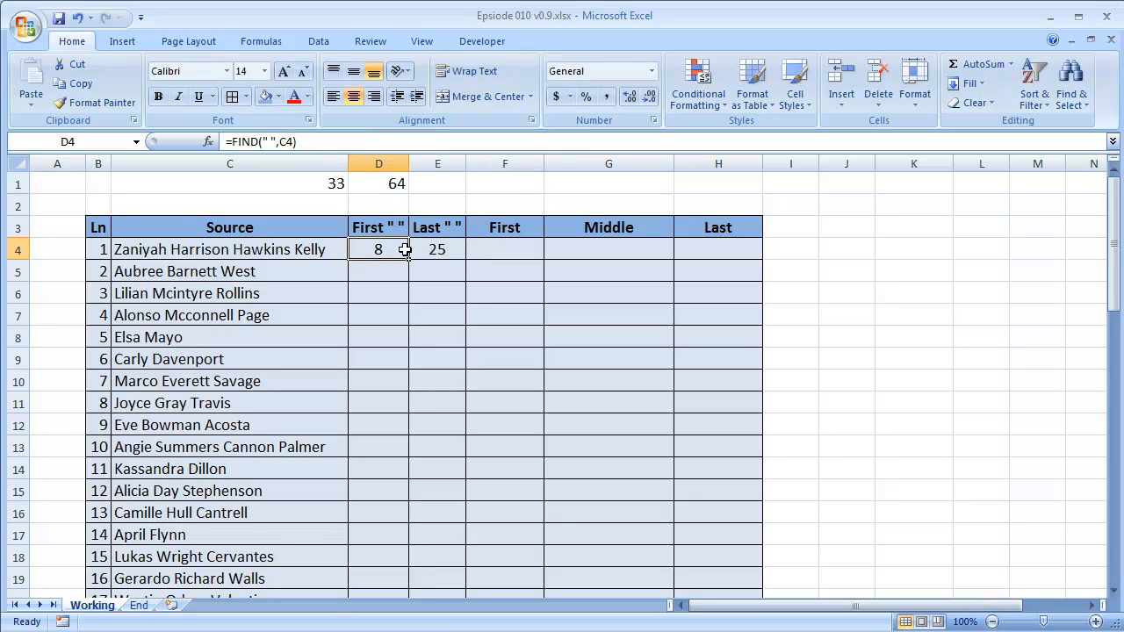
left_click(442, 250)
left_click(368, 247)
left_click(513, 253)
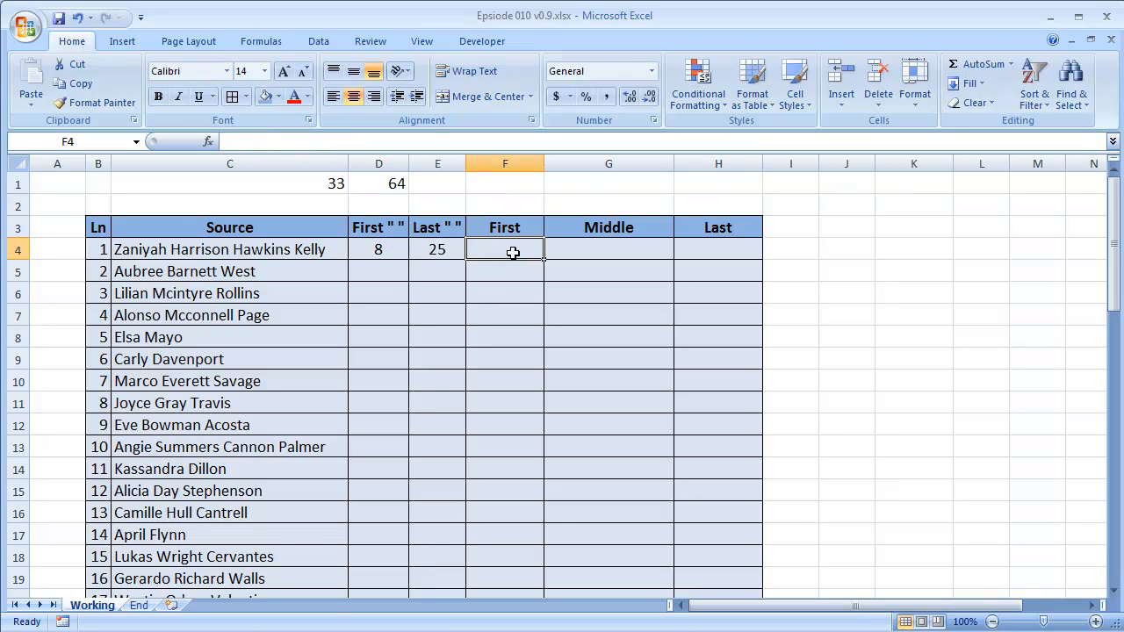
type("=")
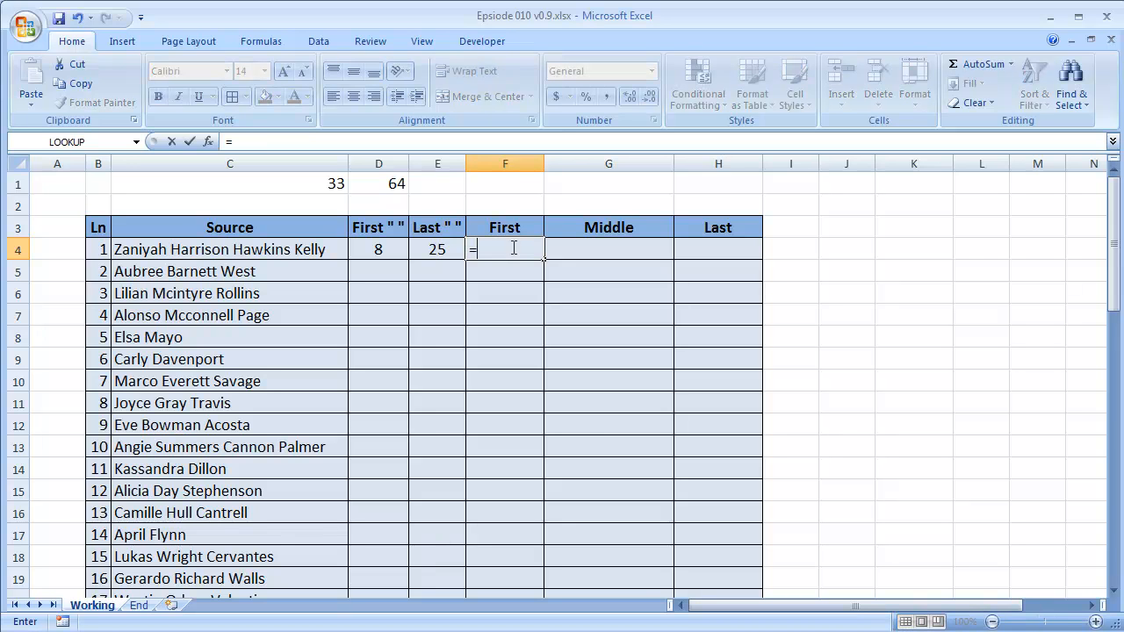
type("left(")
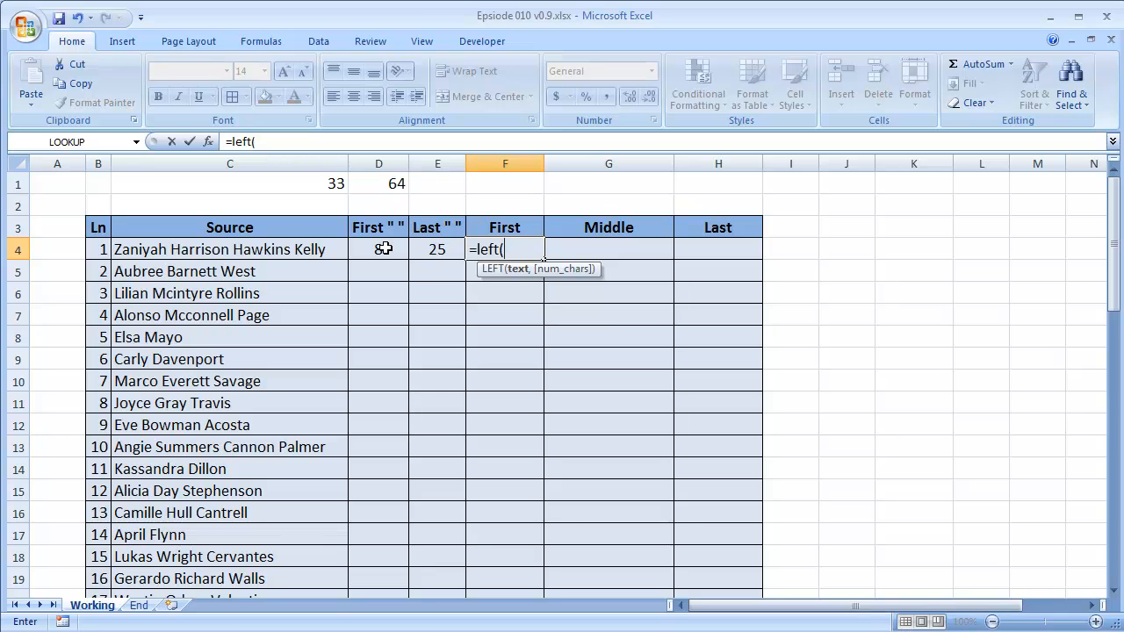
left_click(307, 249)
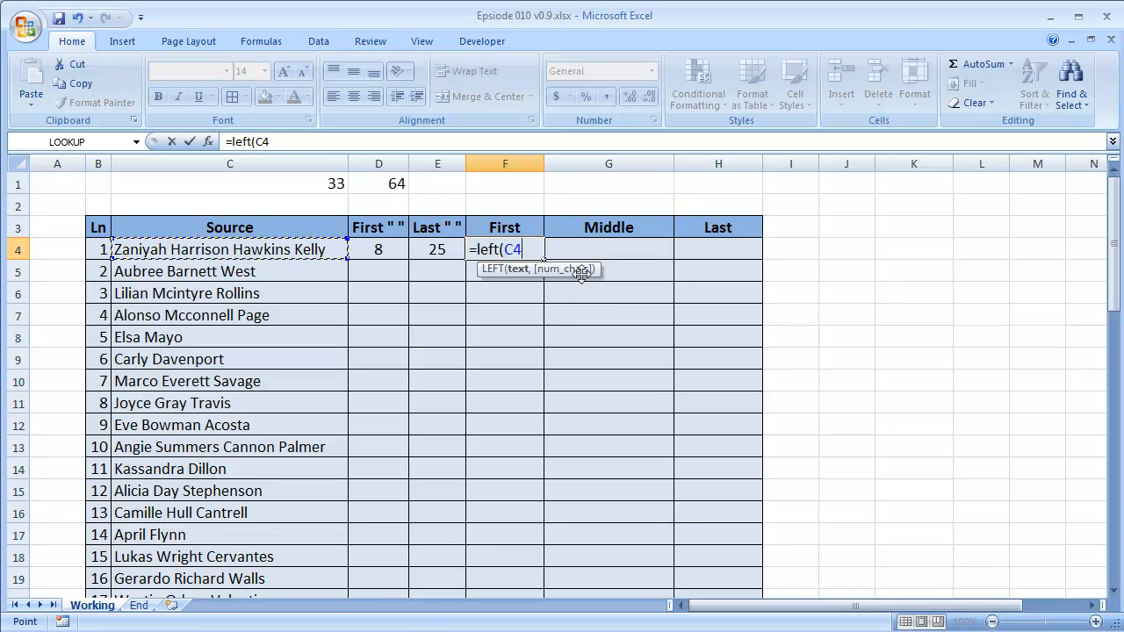
type(",2")
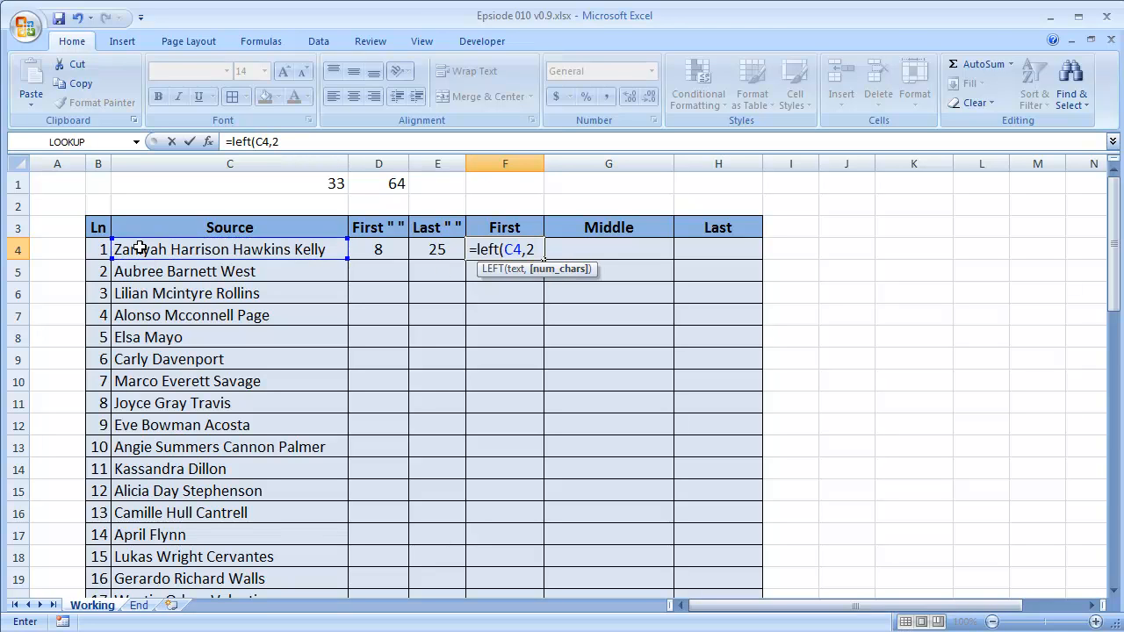
key("BackSpace")
type("5")
key("BackSpace")
Set the LEFT function's character count in F4 to D4-1 and enter the formula.
left_click(375, 250)
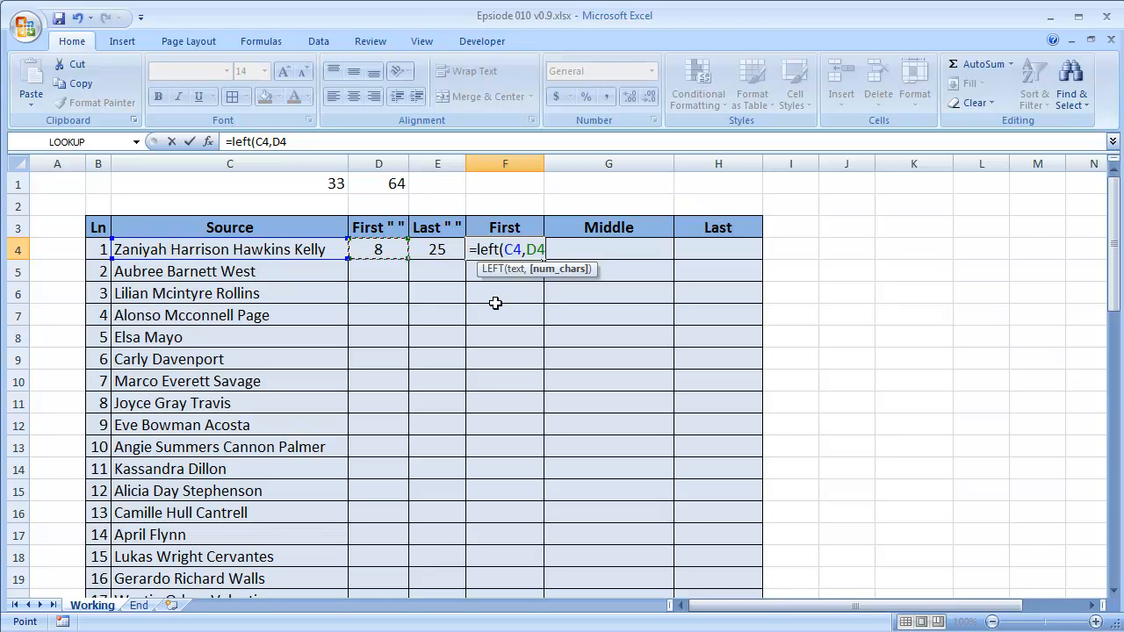
type("-1)")
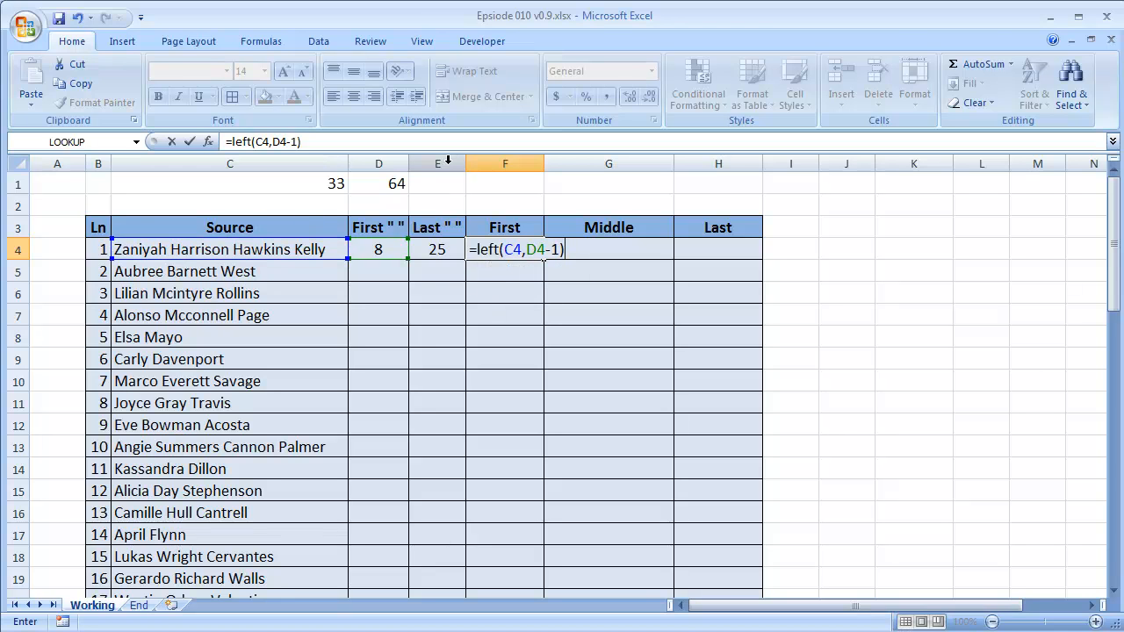
key("Return")
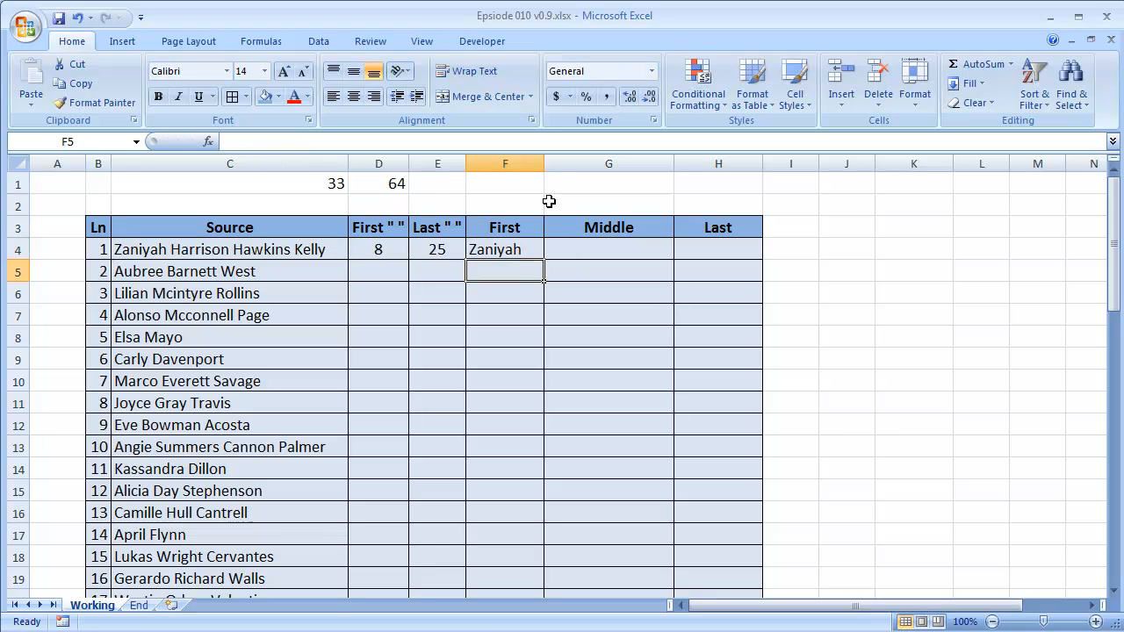
Start a MID formula in G4 of the Middle column with C4 as its text and D4+1 as its start position.
key("Up")
key("Right")
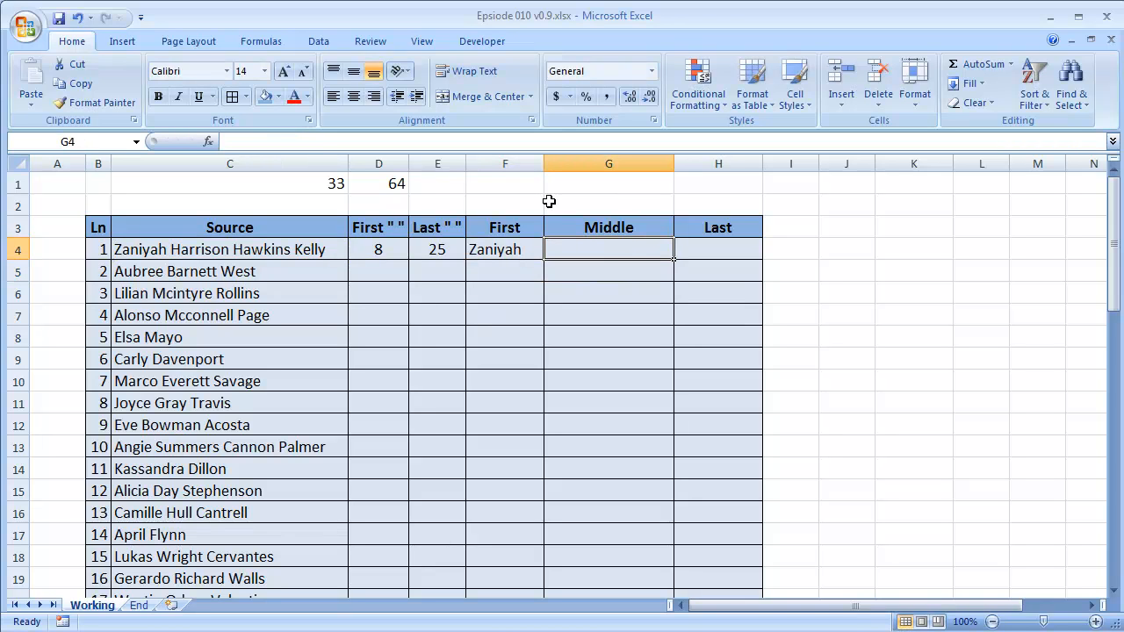
type("=")
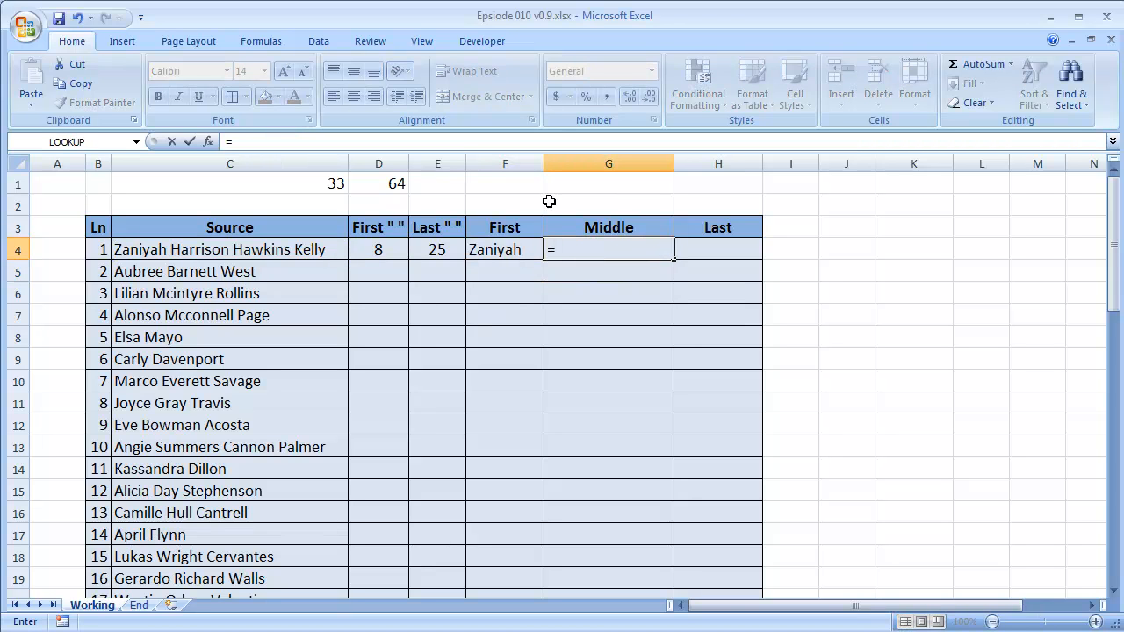
type("mid(")
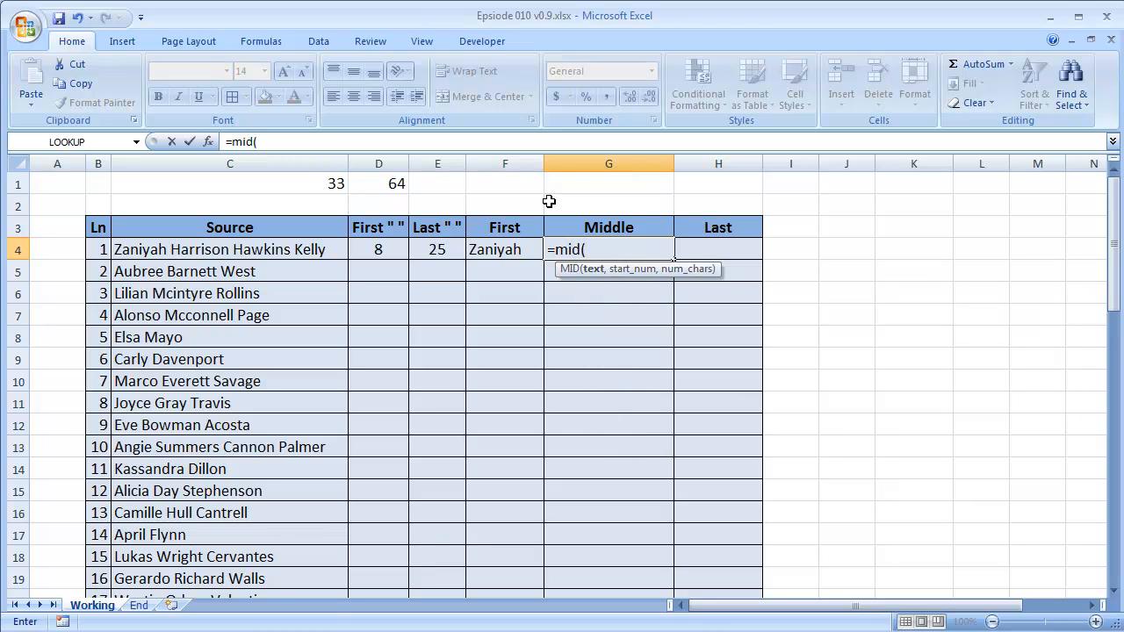
left_click(284, 250)
type(",")
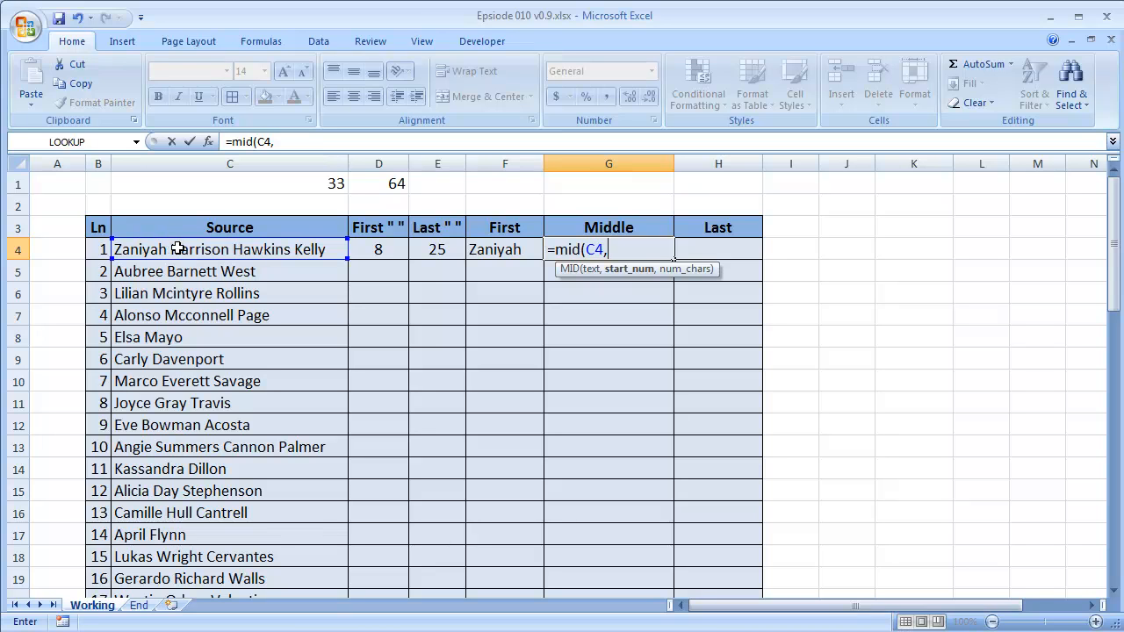
left_click(389, 251)
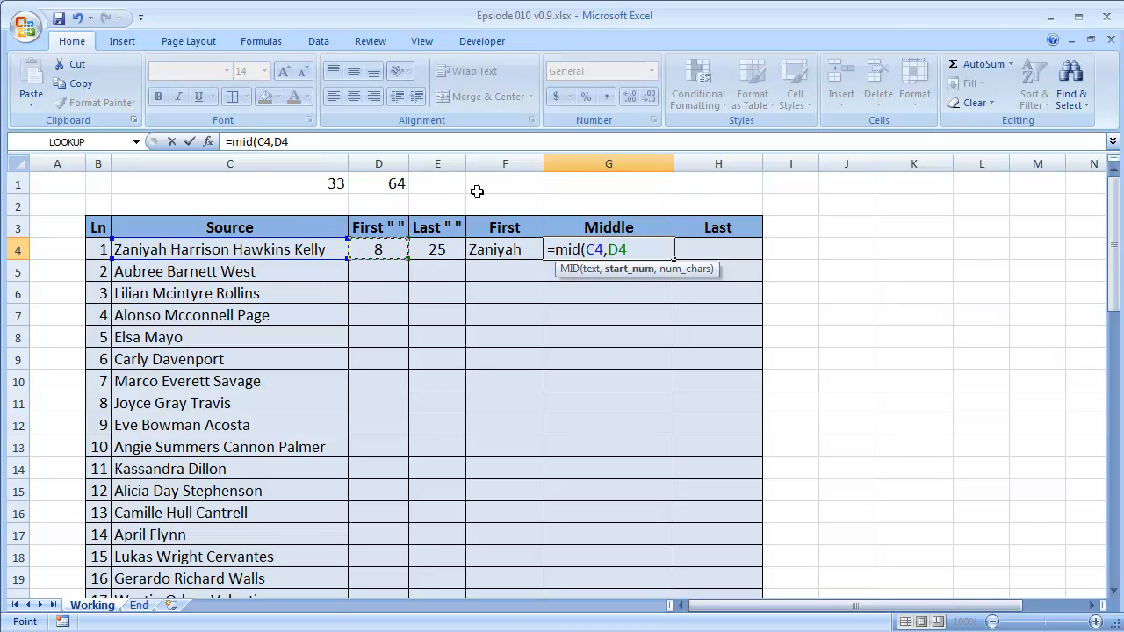
type("+1,")
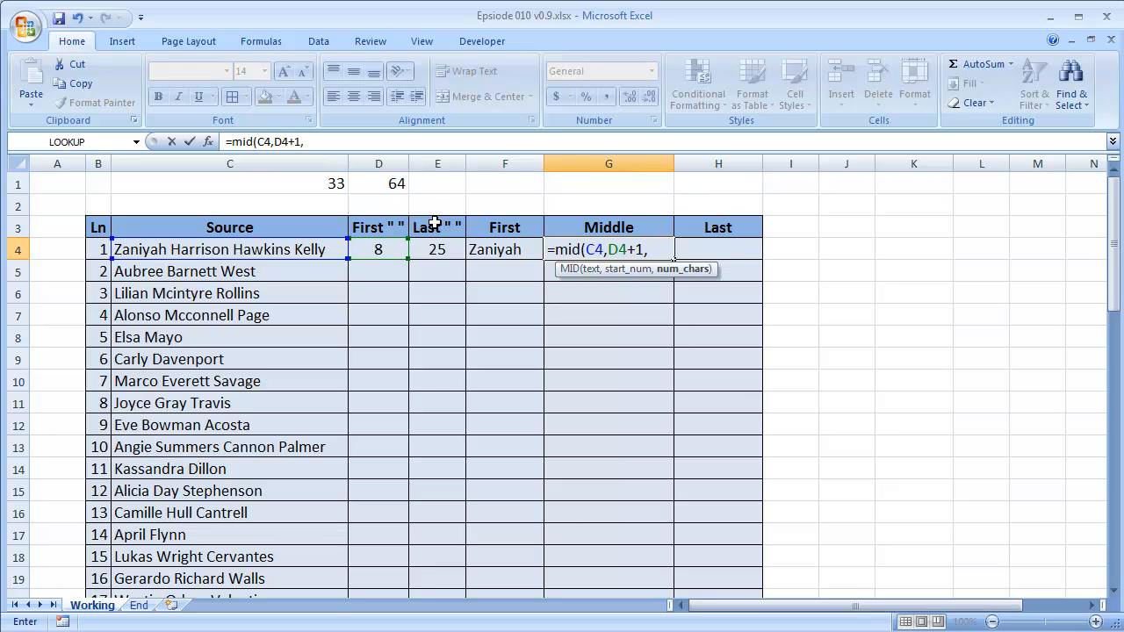
Set the MID function's character count in G4 to E4-D4 and enter the formula.
left_click(449, 249)
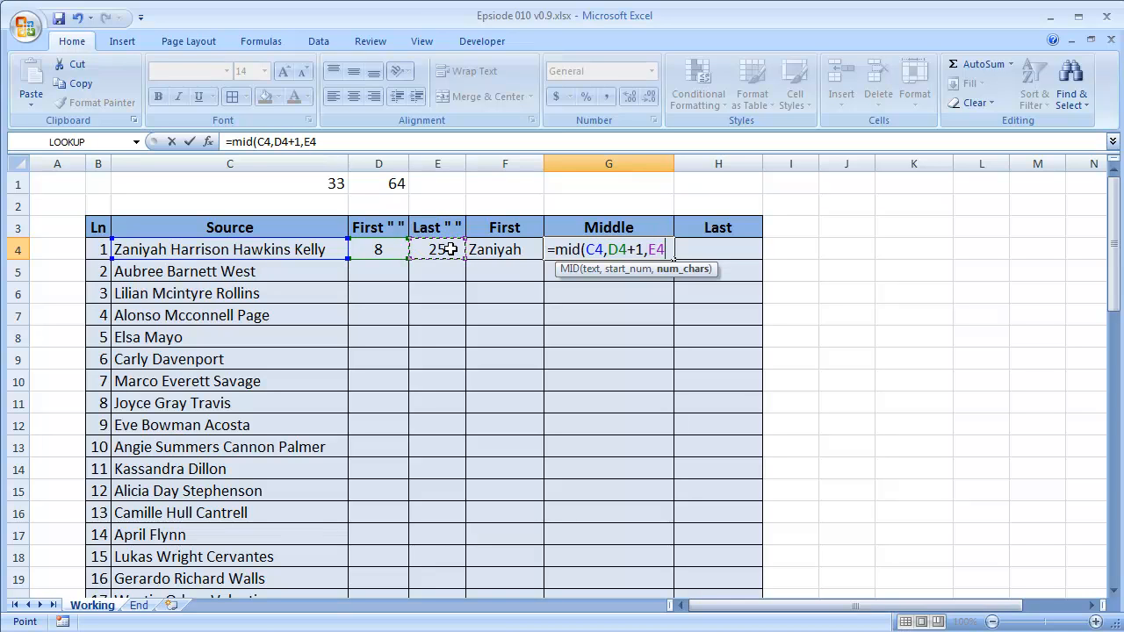
type("-")
left_click(393, 252)
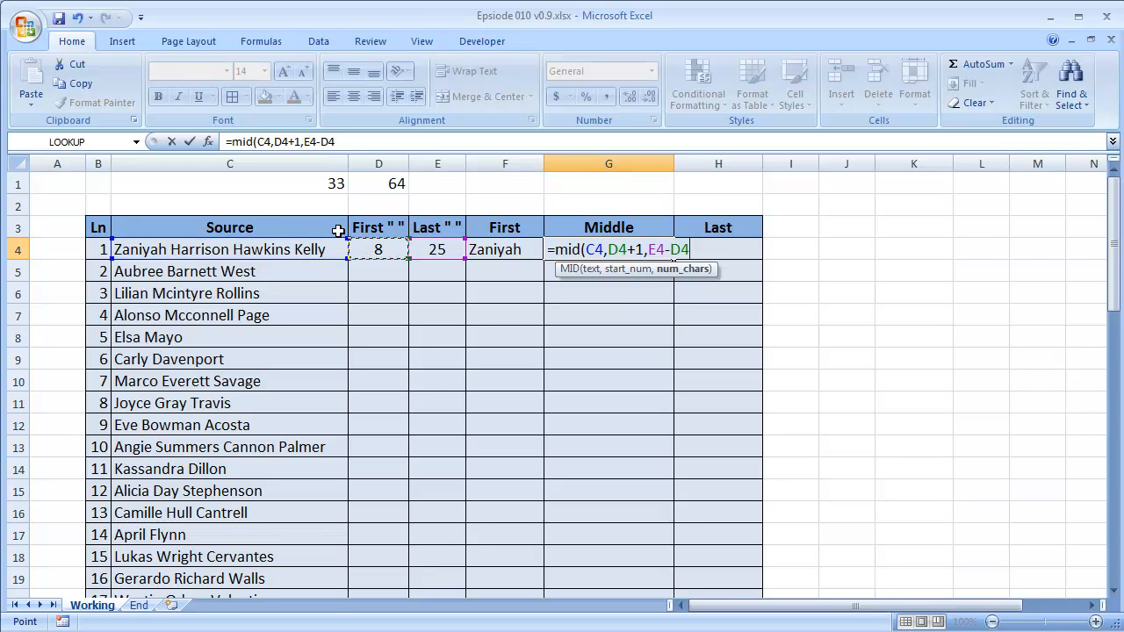
type(")")
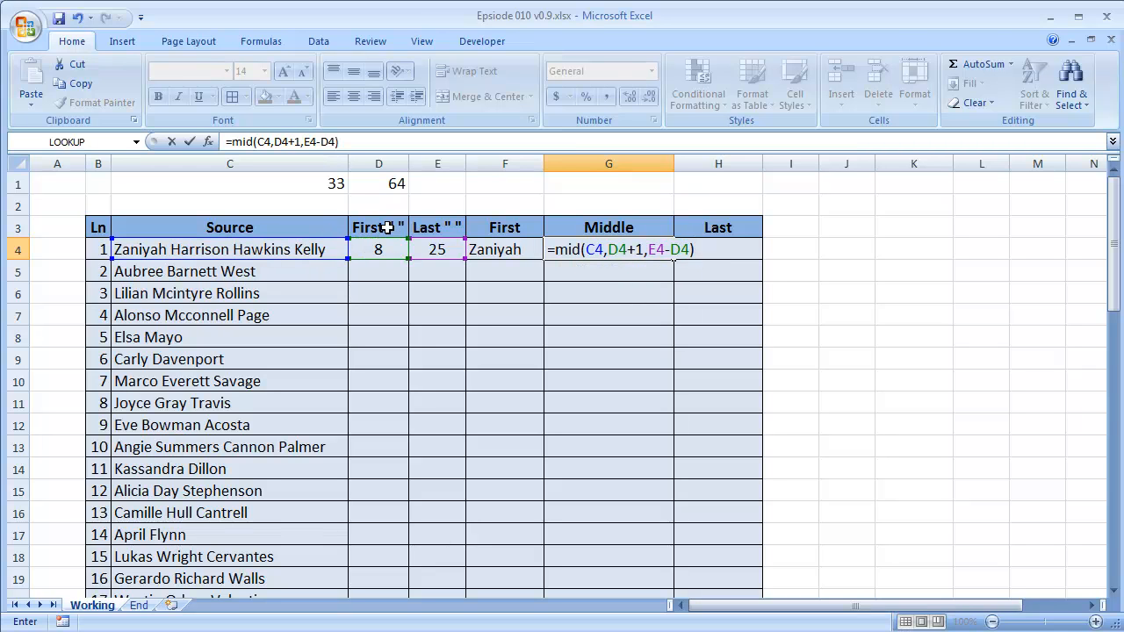
key("Return")
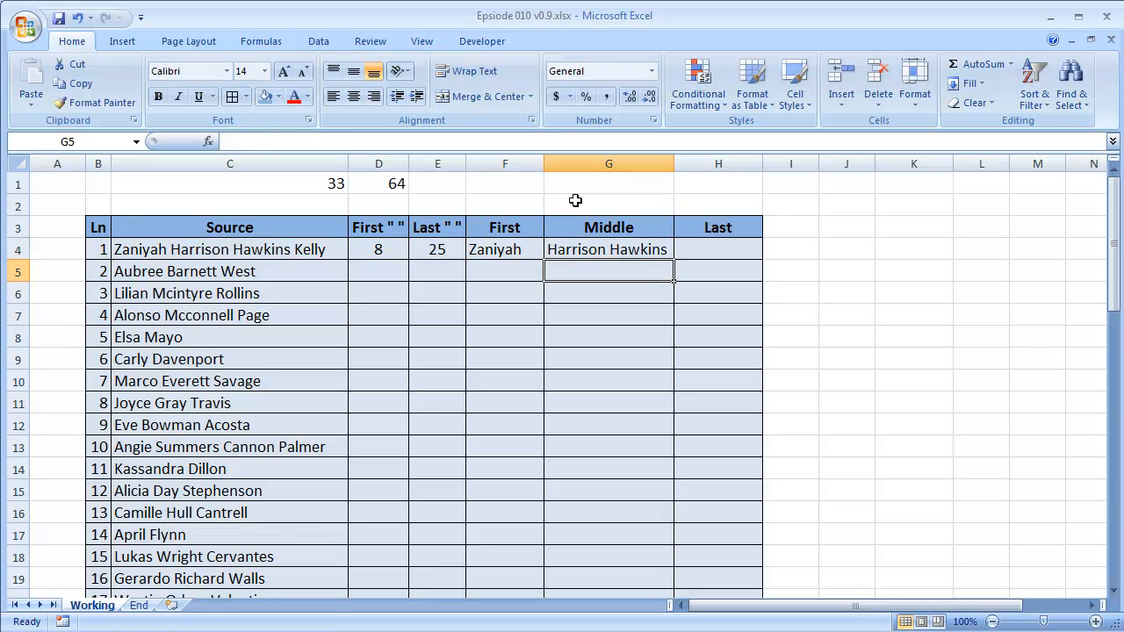
Wrap the MID expression in G4 in a TRIM function and enter the formula.
key("Up")
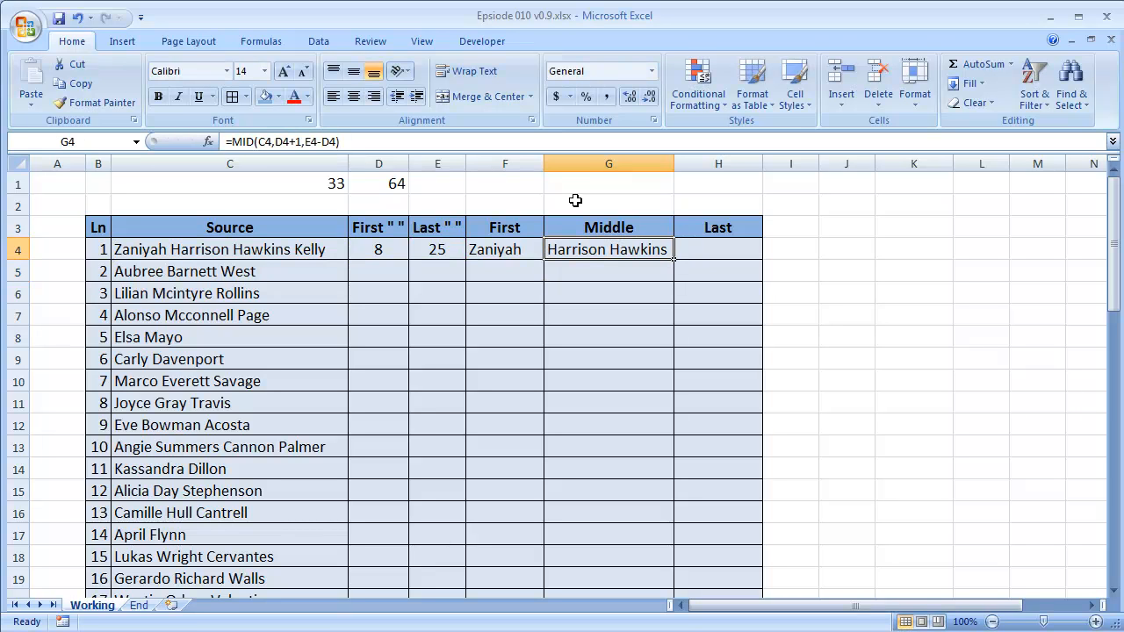
double_click(576, 251)
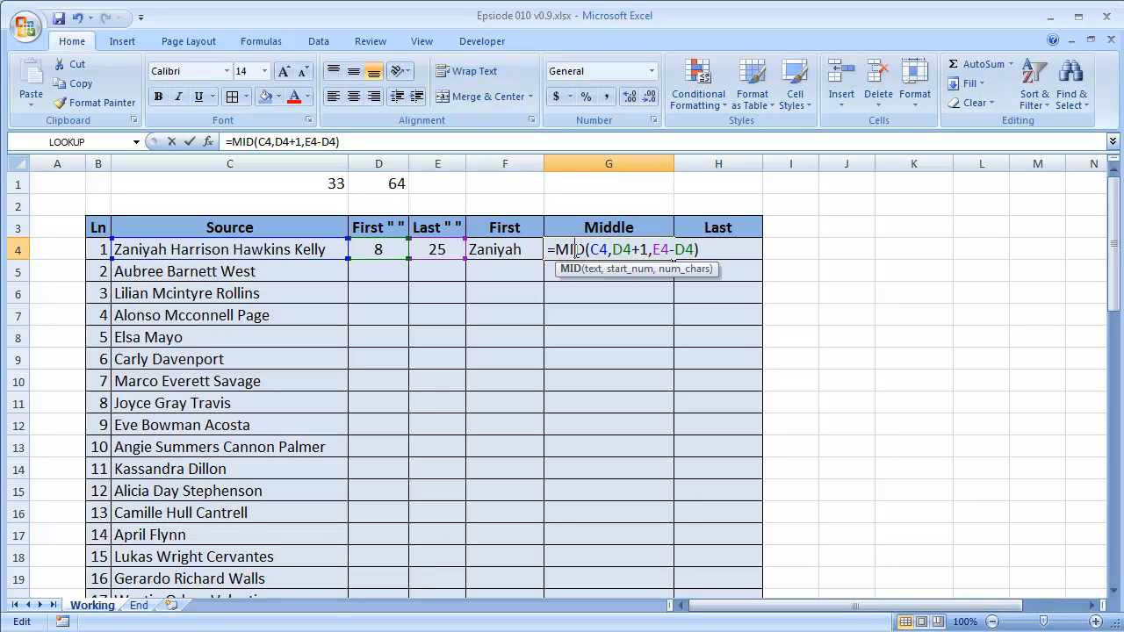
left_click(557, 249)
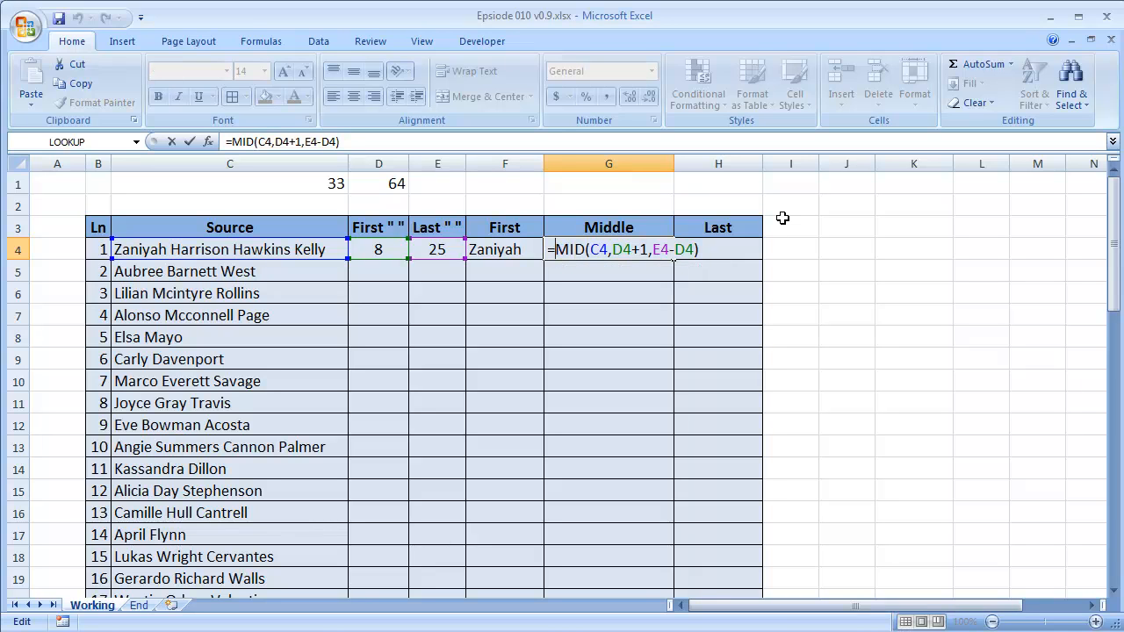
type("TEXT(")
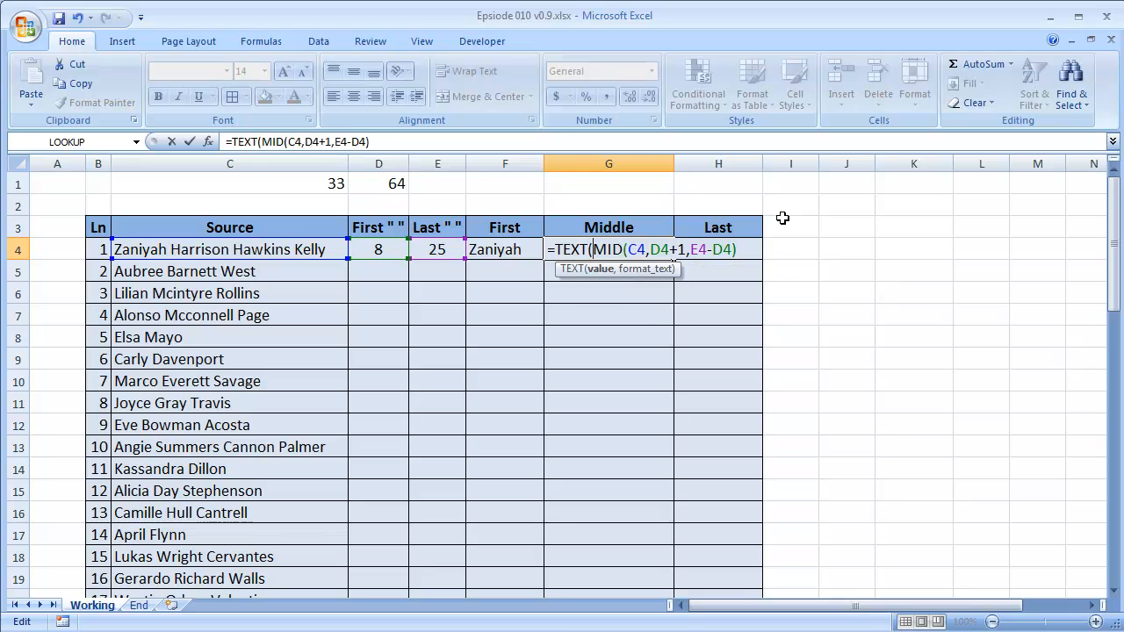
key("BackSpace")
key("BackSpace")
key("BackSpace")
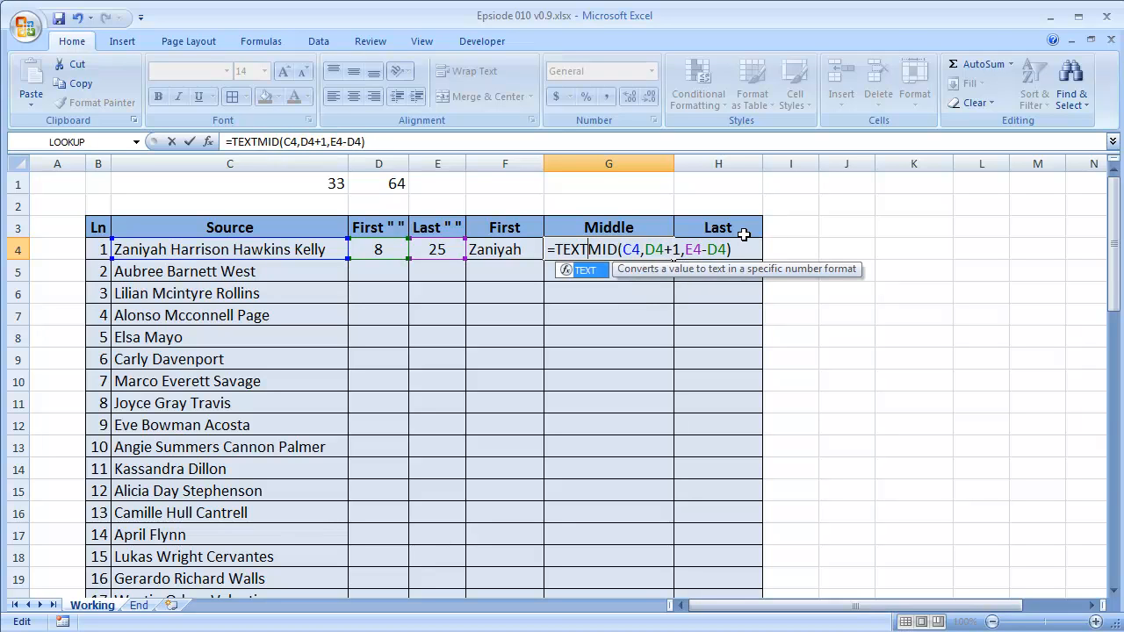
key("BackSpace")
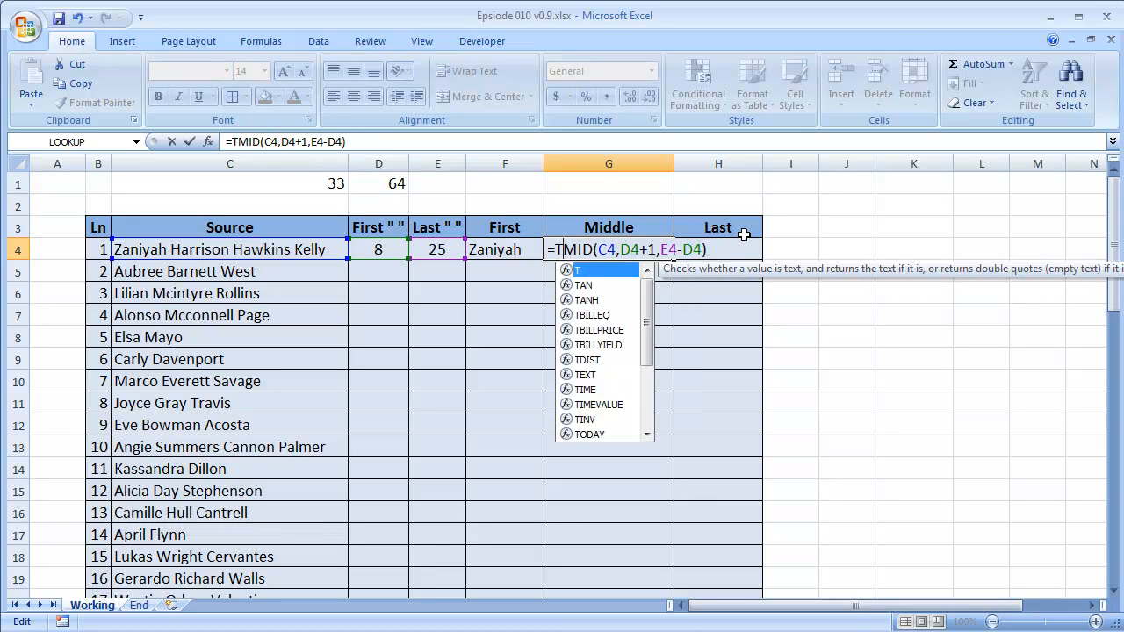
type("RIM(")
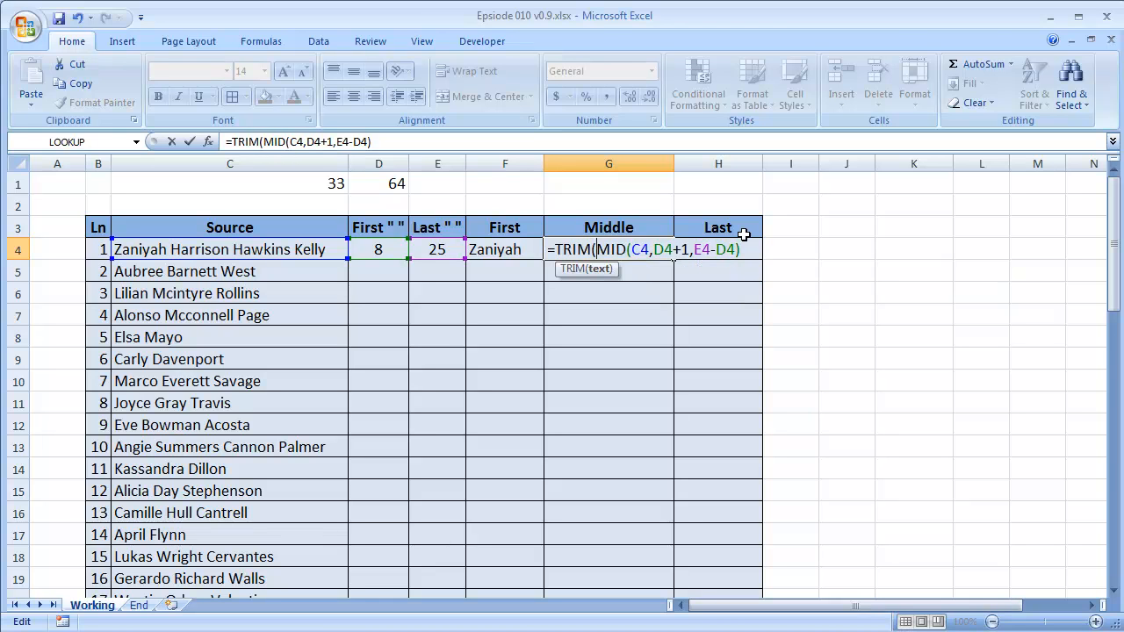
type(")")
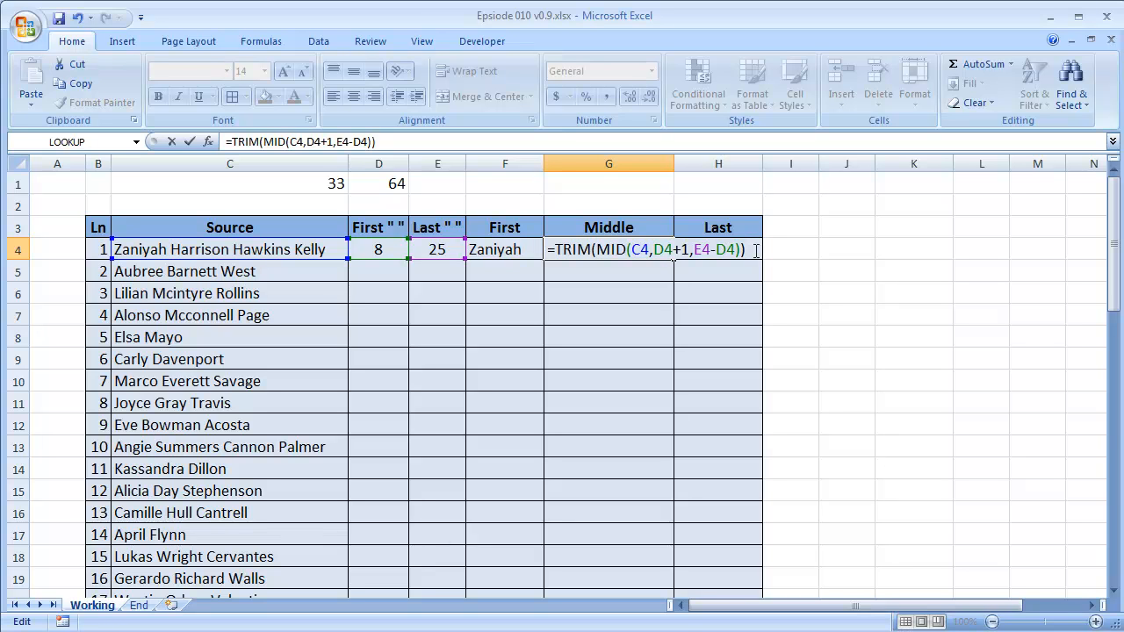
key("Return")
key("Up")
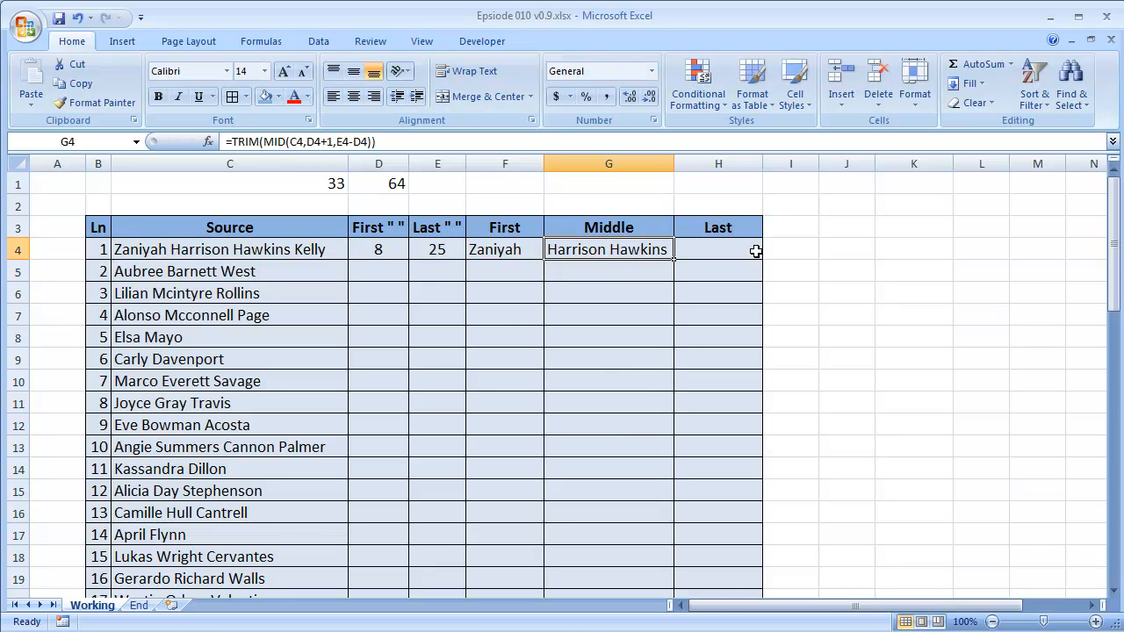
Try to enter a MID formula in H4 of the Last column with C4 as text and E4+1 as start position.
key("Left")
left_click(755, 251)
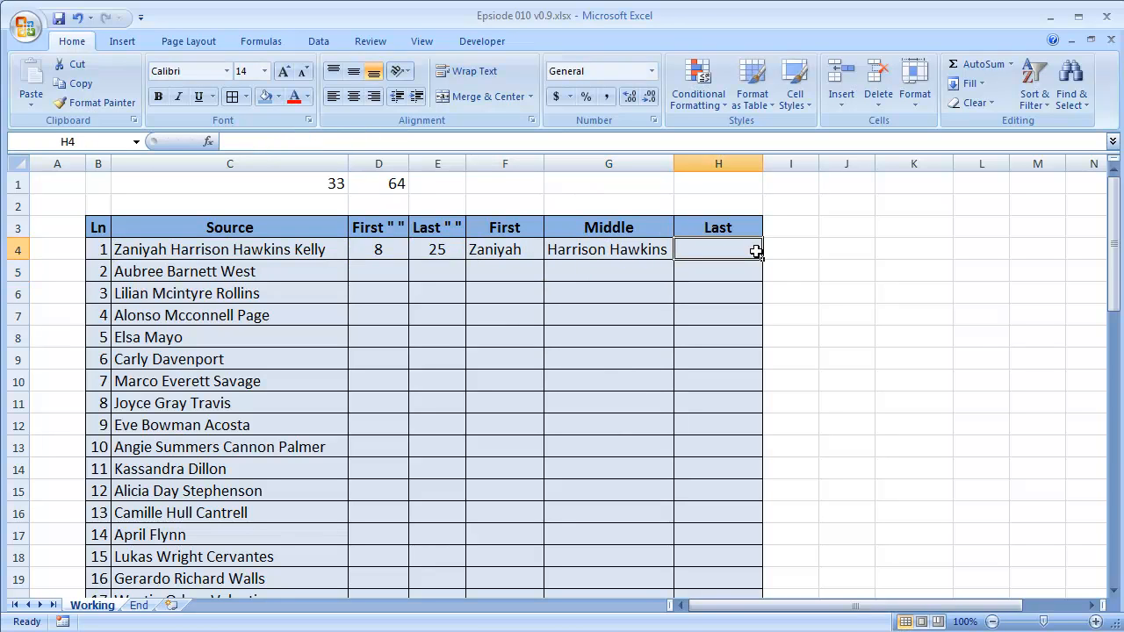
type("=")
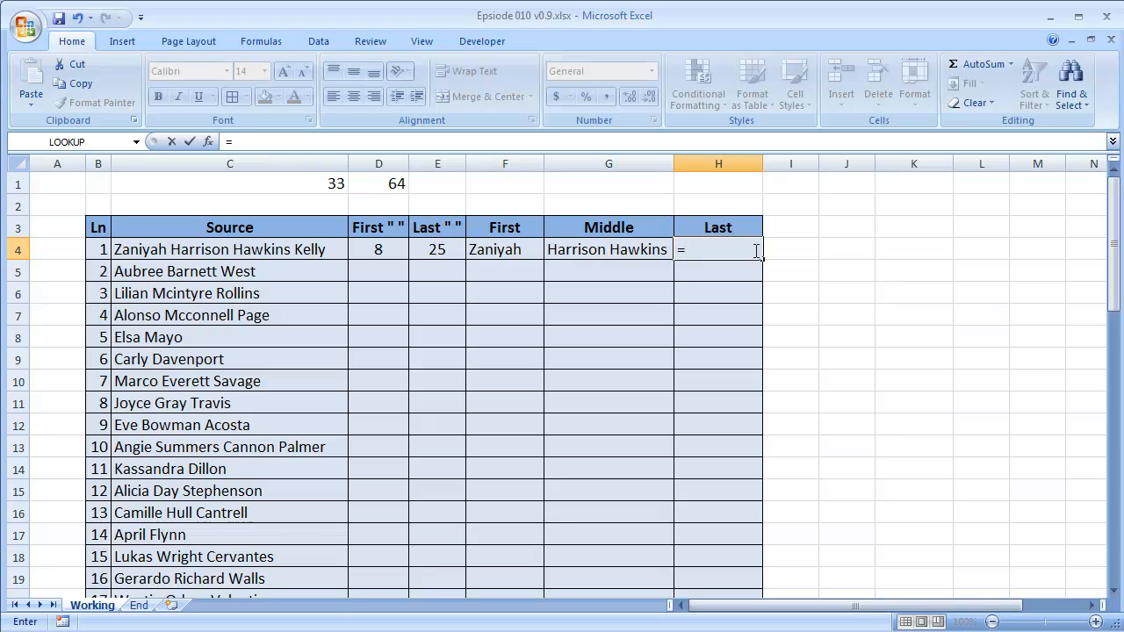
type("mid")
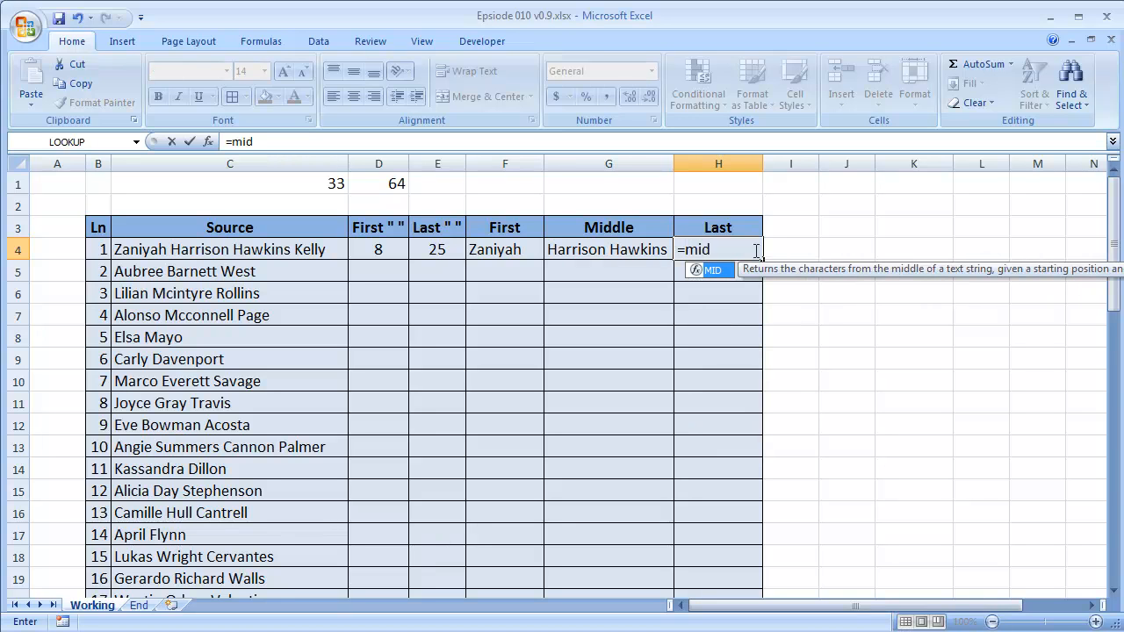
type("(")
left_click(243, 249)
type(",")
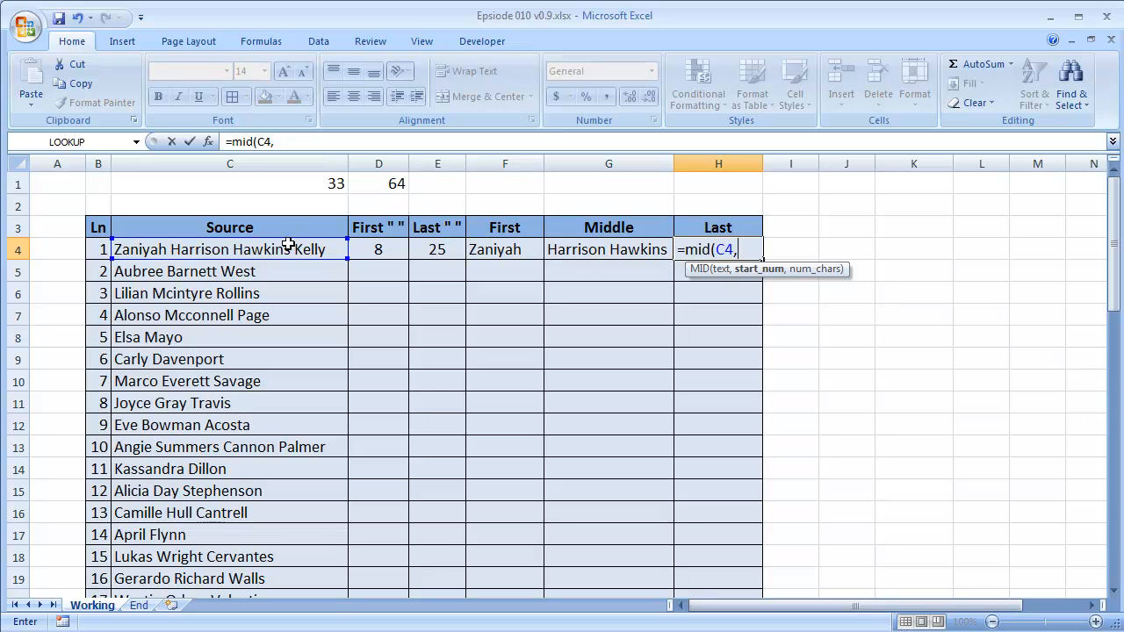
left_click(423, 250)
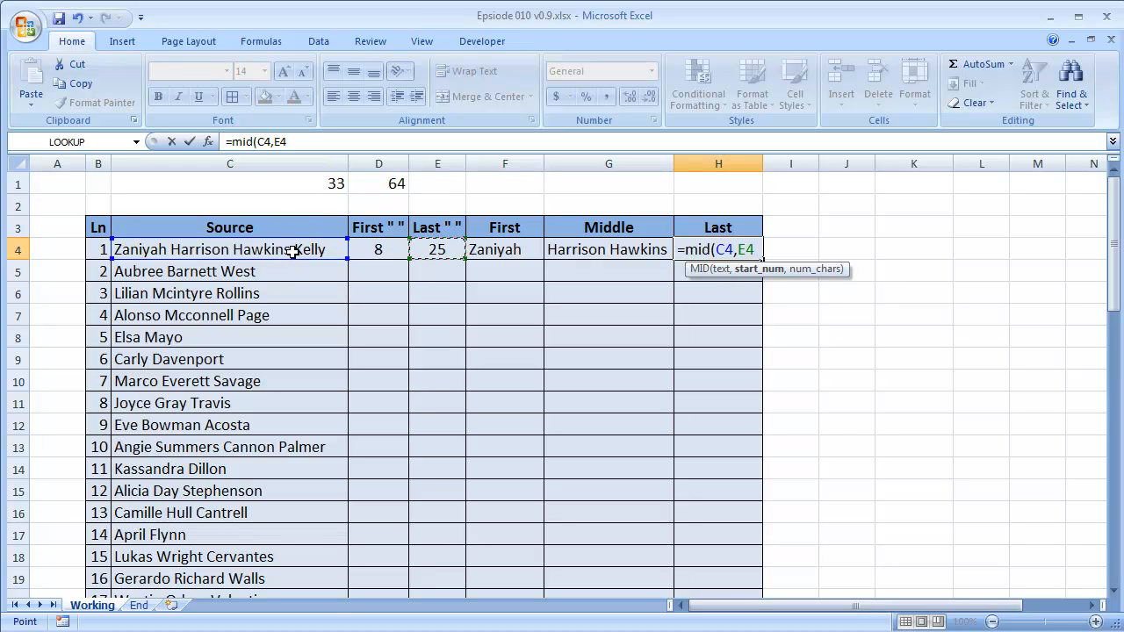
type("+1)")
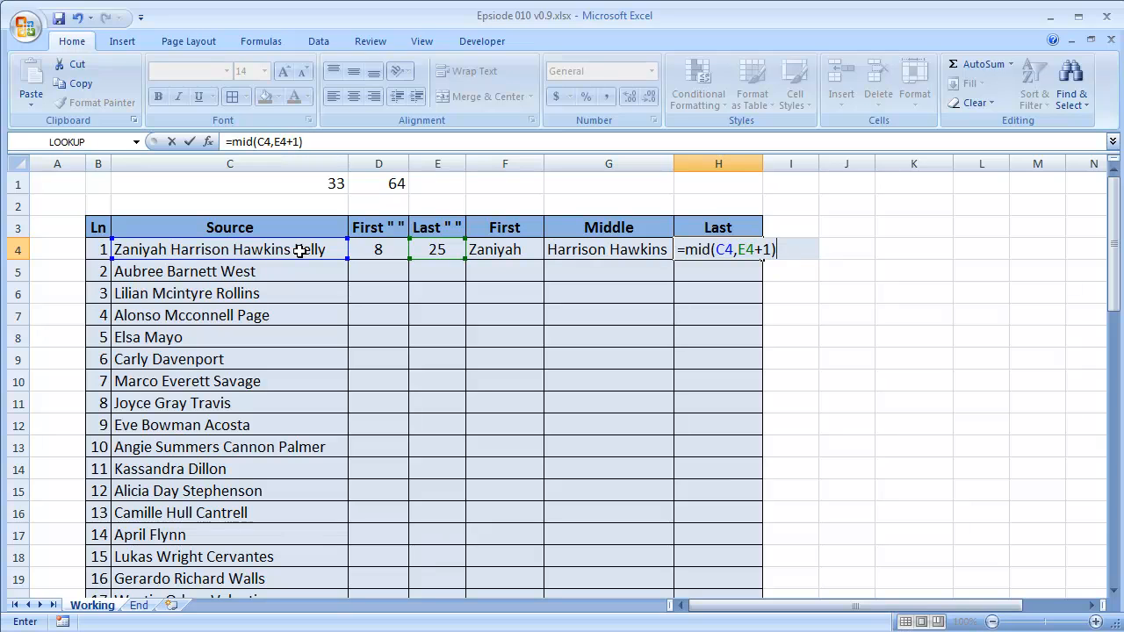
key("Return")
key("Return")
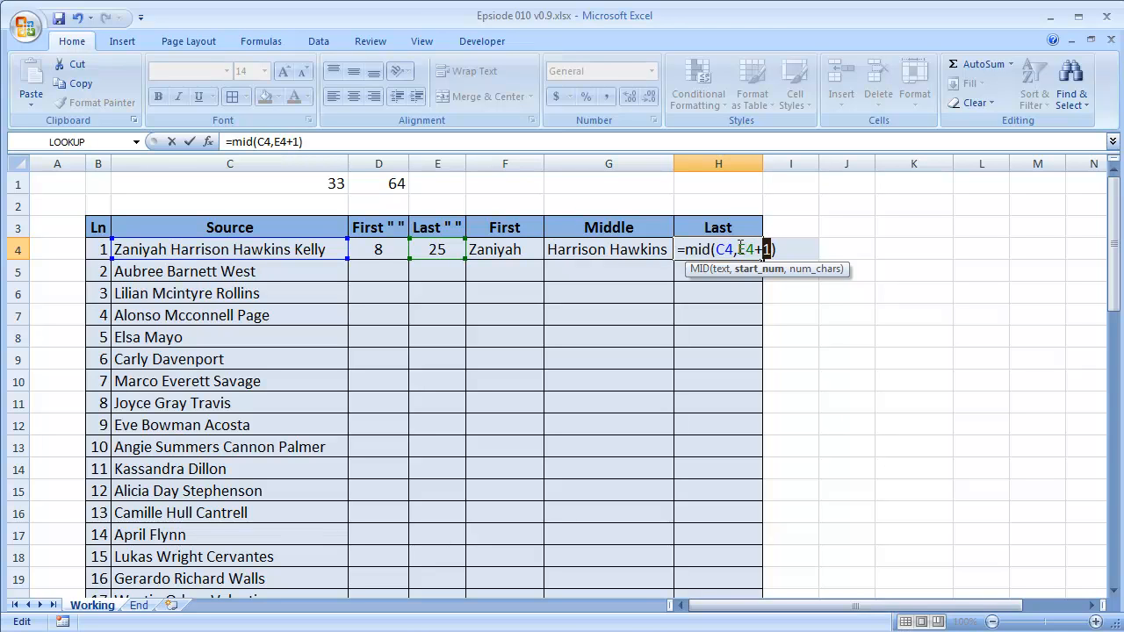
Add 64 as the character count of the MID function in H4 and enter the formula.
left_click(770, 249)
type(",64")
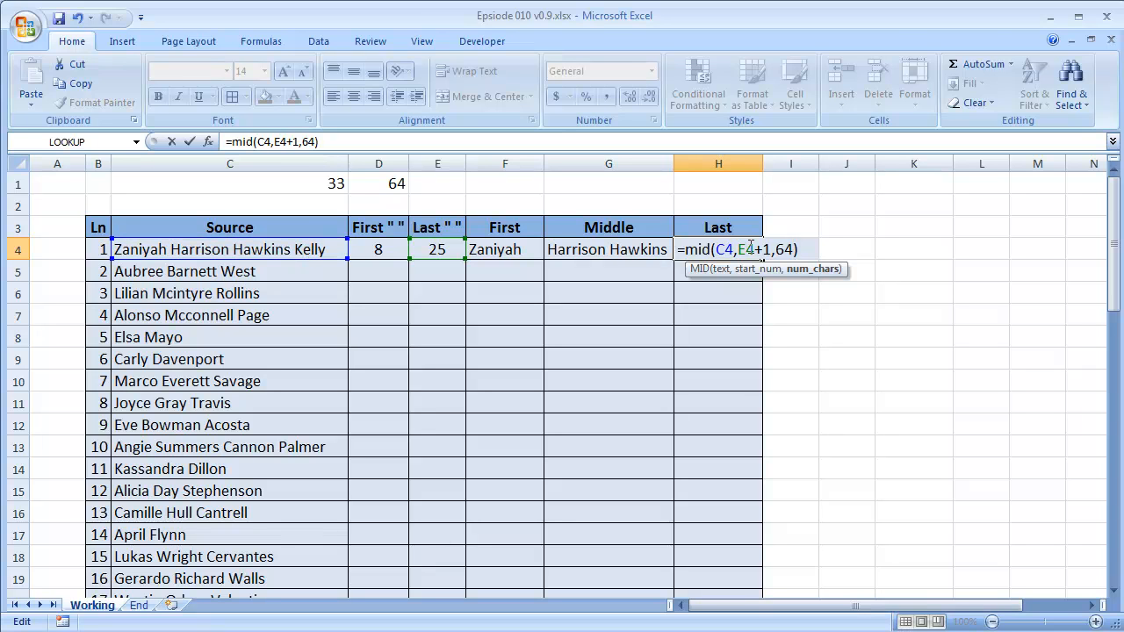
key("ctrl+Return")
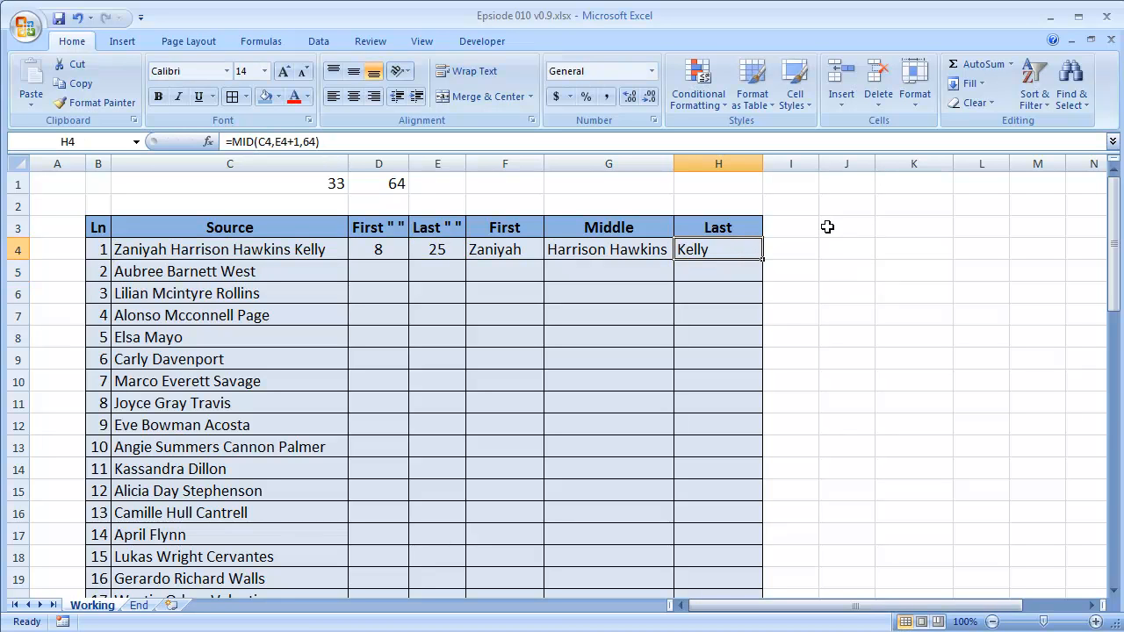
Examine the first-space and last-space formulas in D4 and E4 and the first-name formula in F4.
left_click(509, 250)
left_click(431, 248)
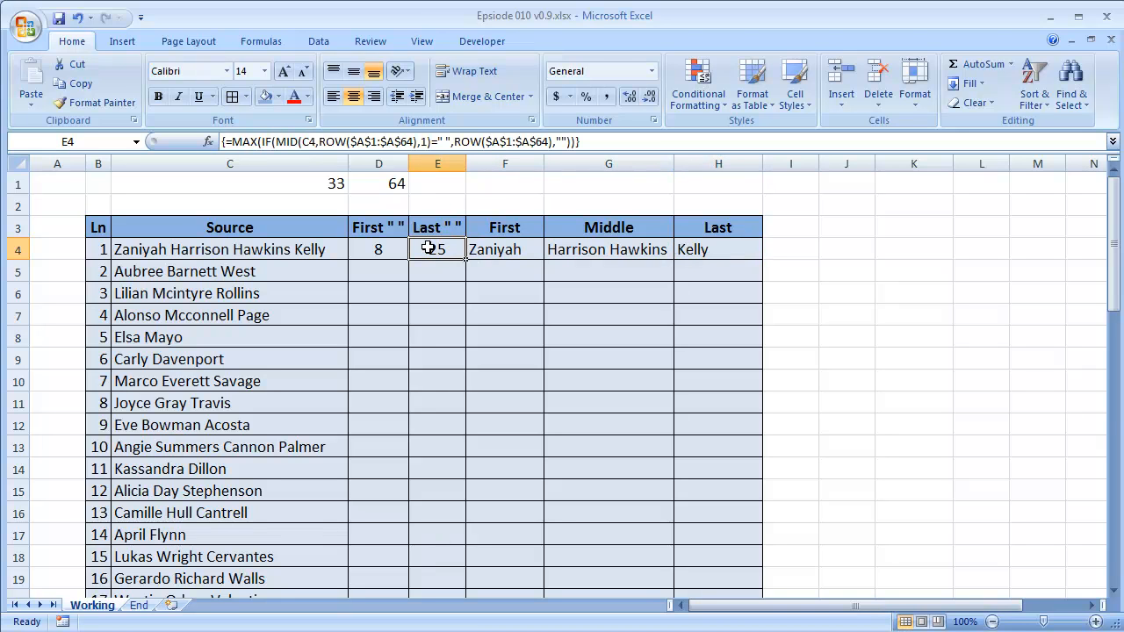
left_click(507, 281)
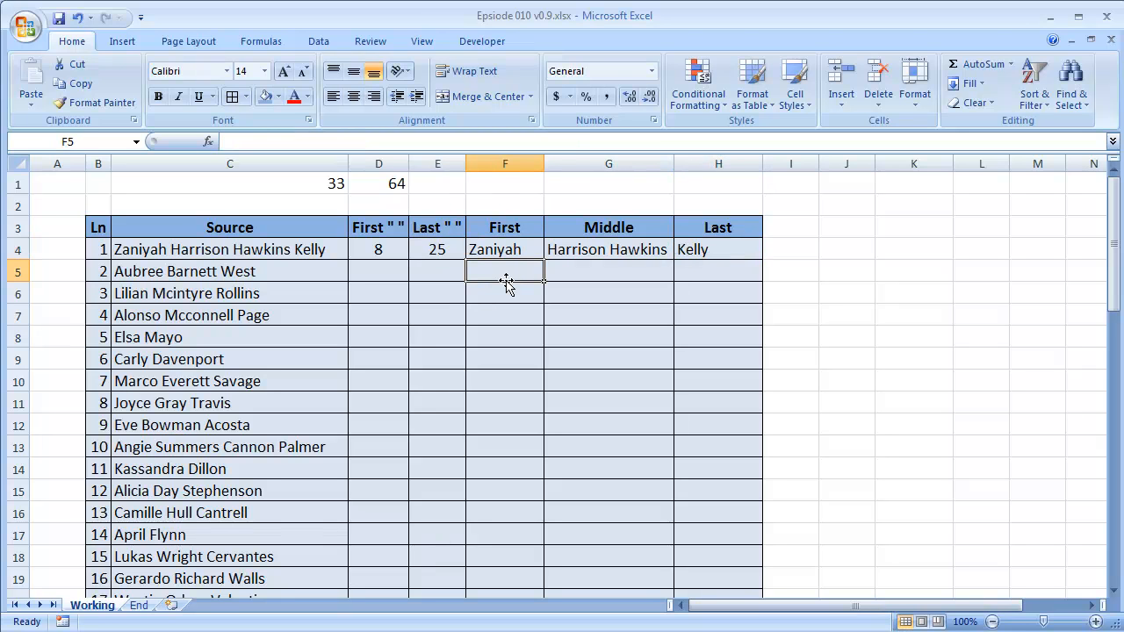
left_click(391, 252)
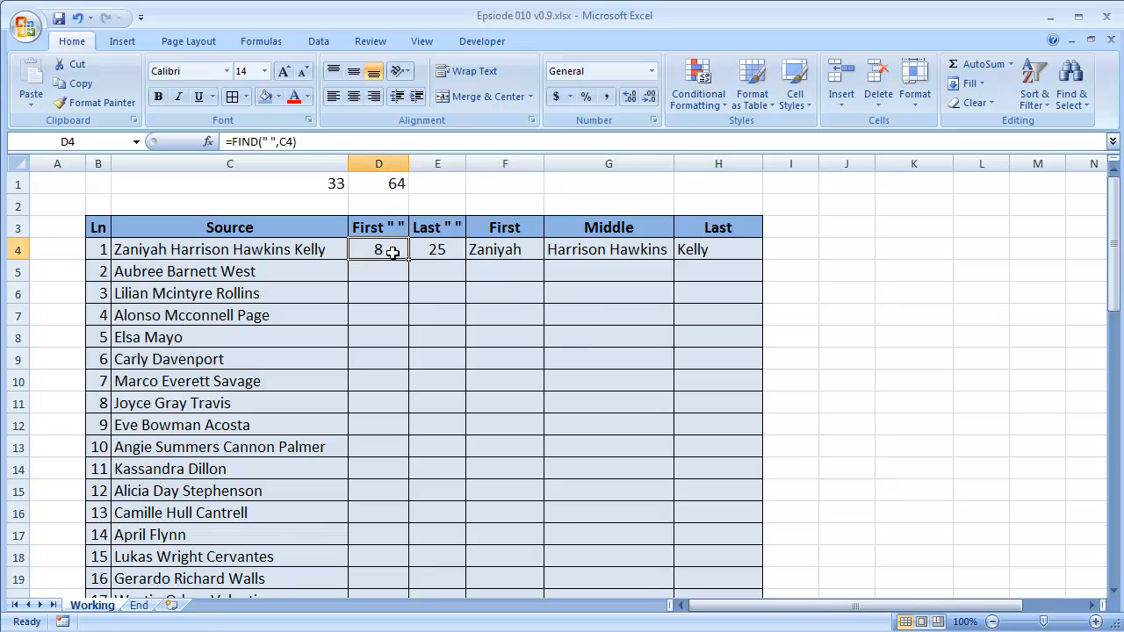
left_click_drag(391, 252, 424, 255)
left_click(427, 271)
left_click(378, 249)
left_click(437, 256)
left_click(376, 251)
left_click(434, 258)
left_click(394, 259)
left_click(415, 253)
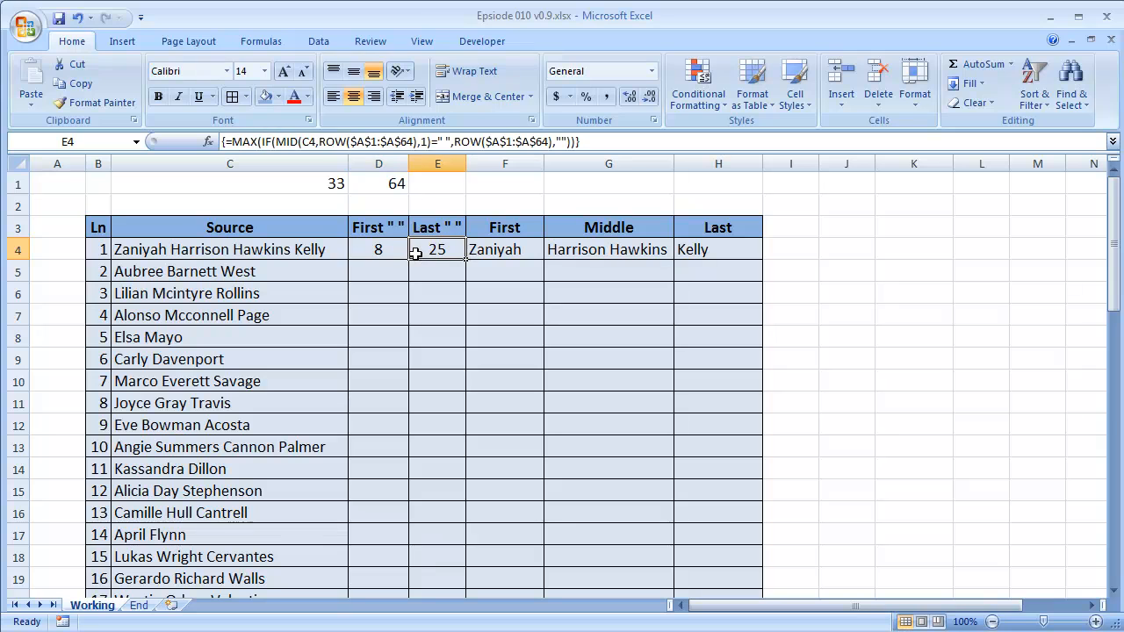
left_click(387, 254)
left_click(433, 254)
left_click(494, 253)
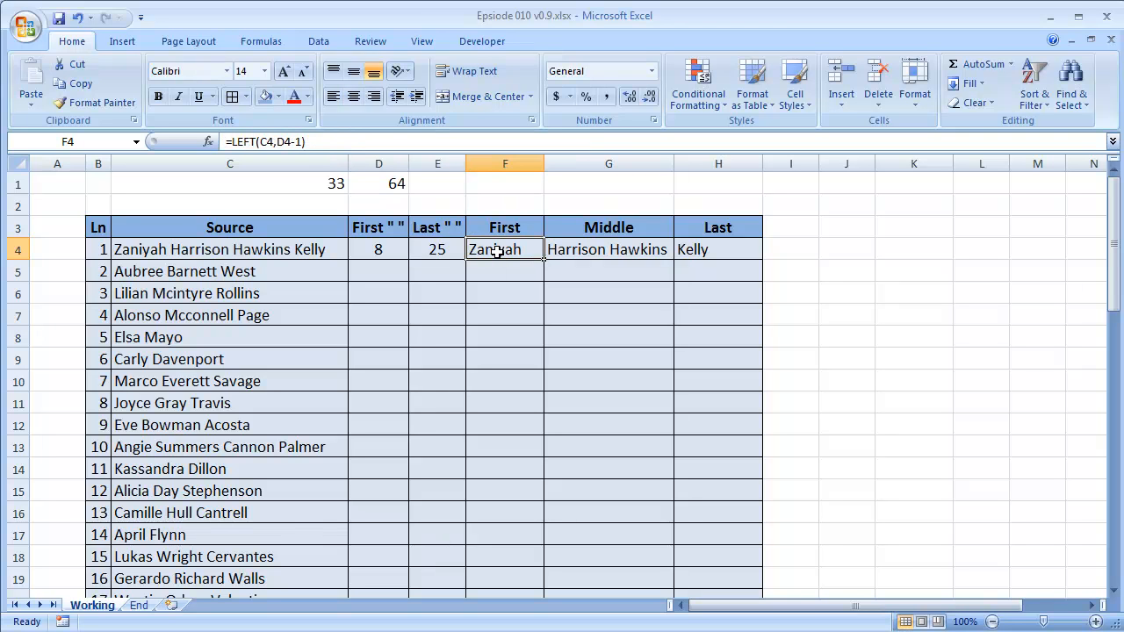
Replace the D4 reference in F4's LEFT formula with the FIND(" ",C4) expression copied from D4 and enter the formula.
left_click(379, 248)
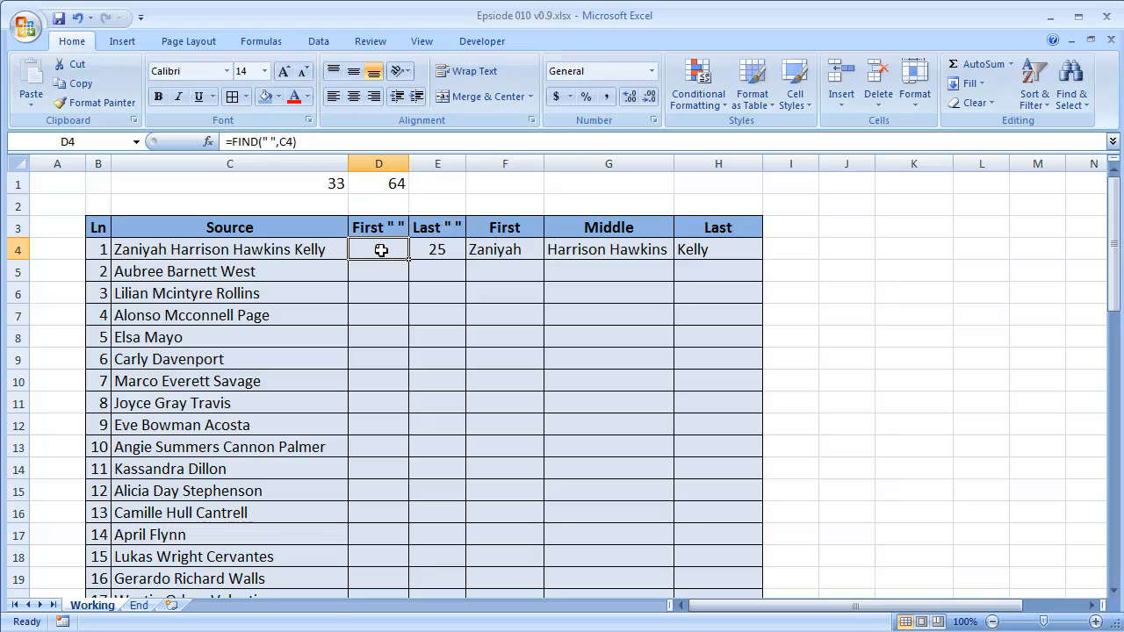
double_click(381, 251)
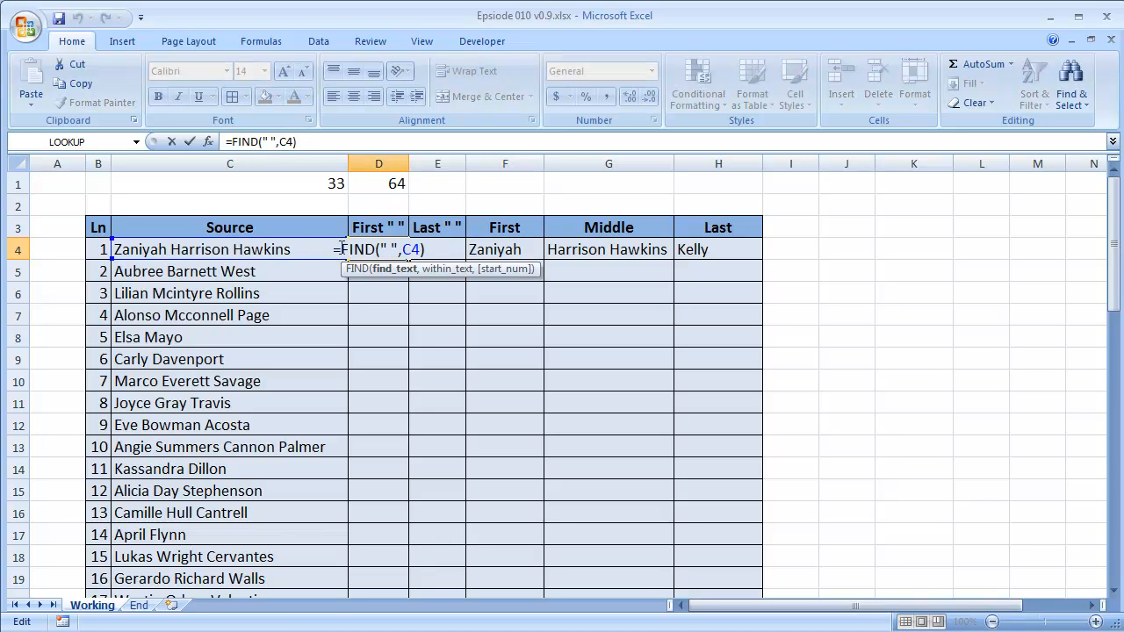
left_click_drag(341, 249, 455, 251)
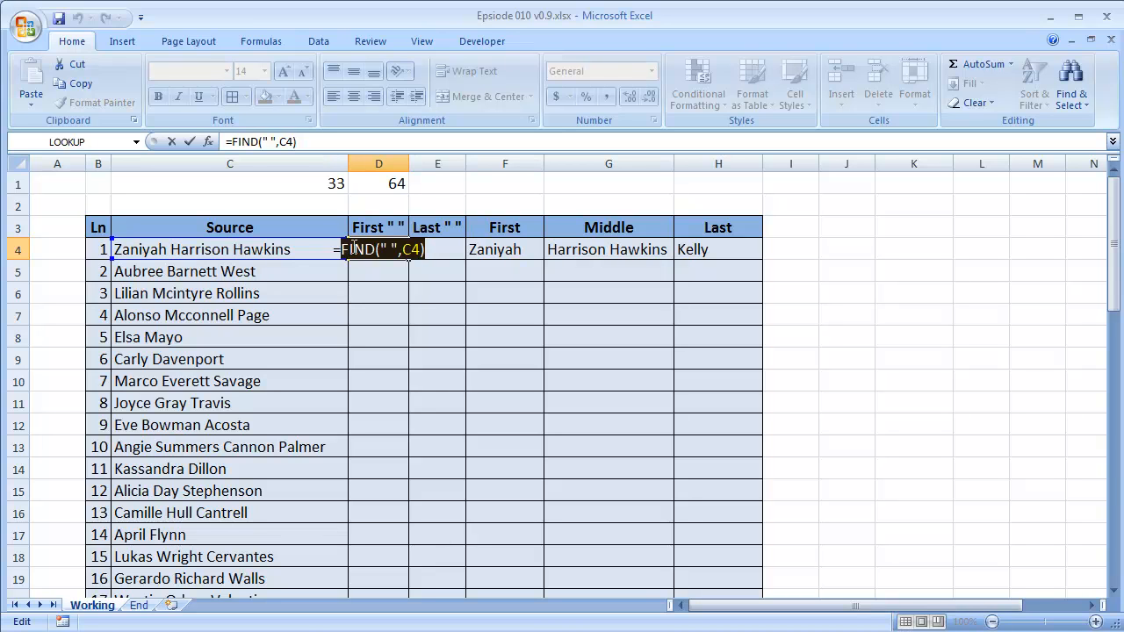
key("ctrl+c")
key("Escape")
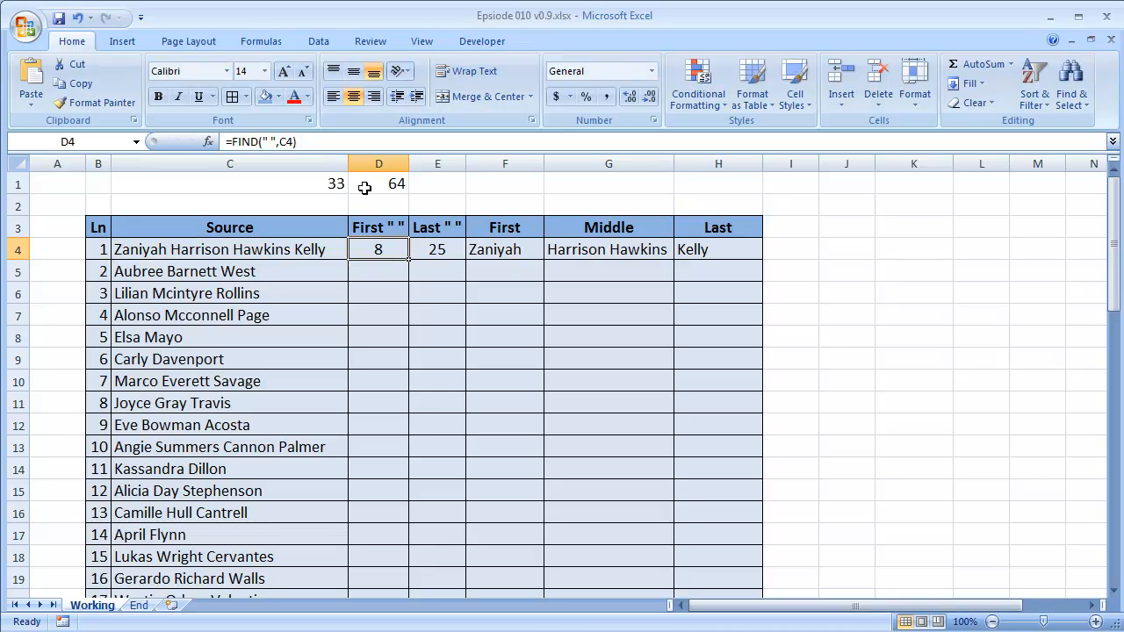
double_click(502, 253)
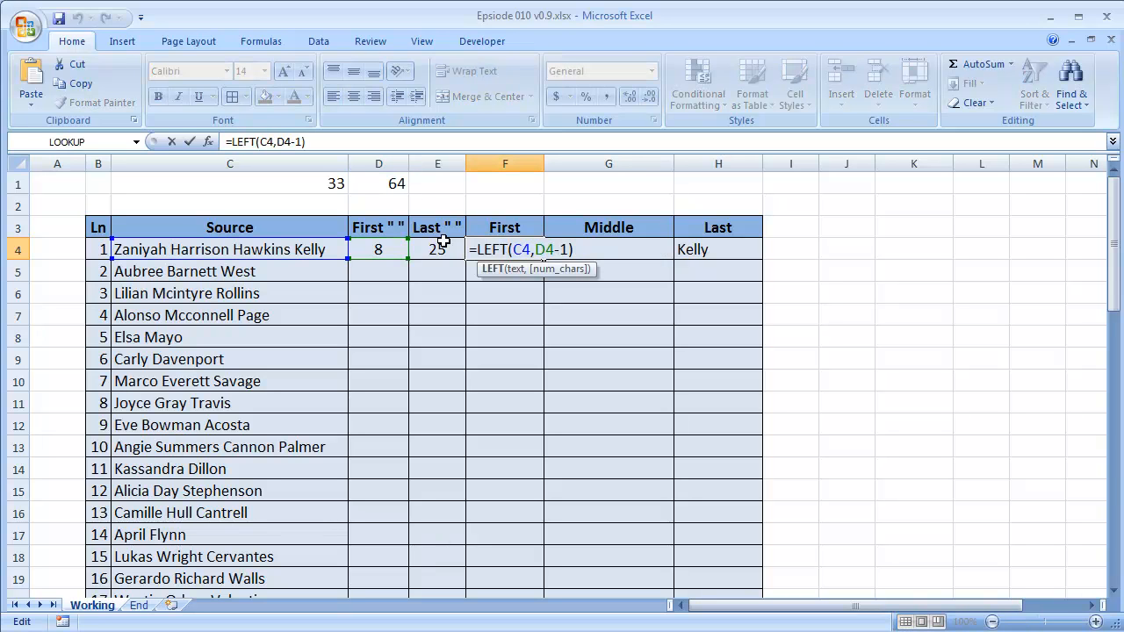
left_click_drag(534, 249, 548, 249)
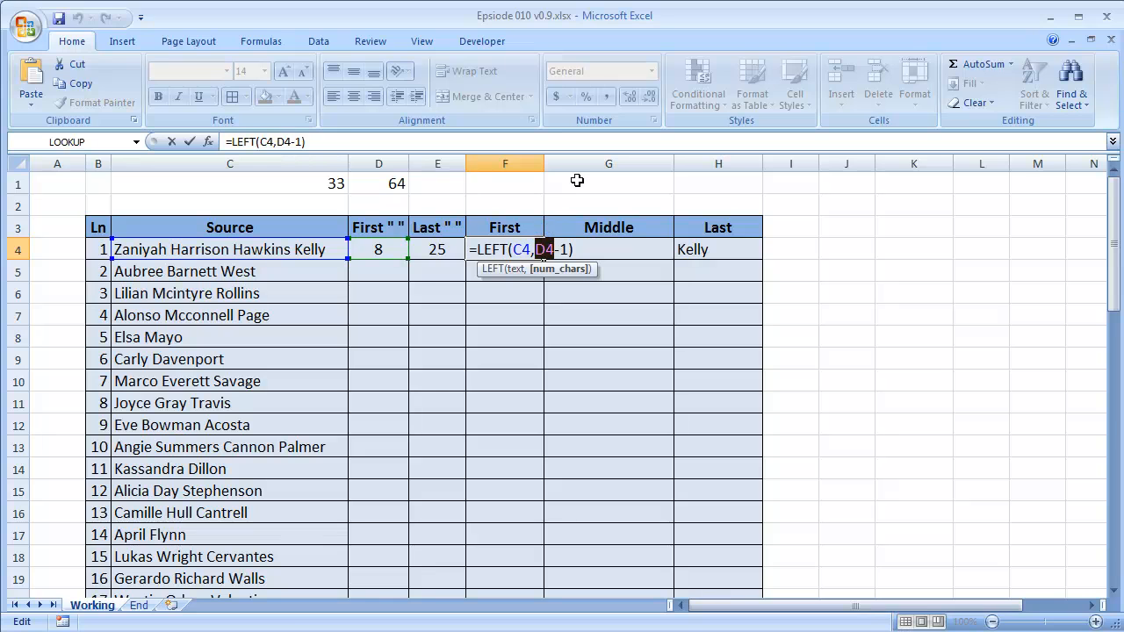
key("ctrl+v")
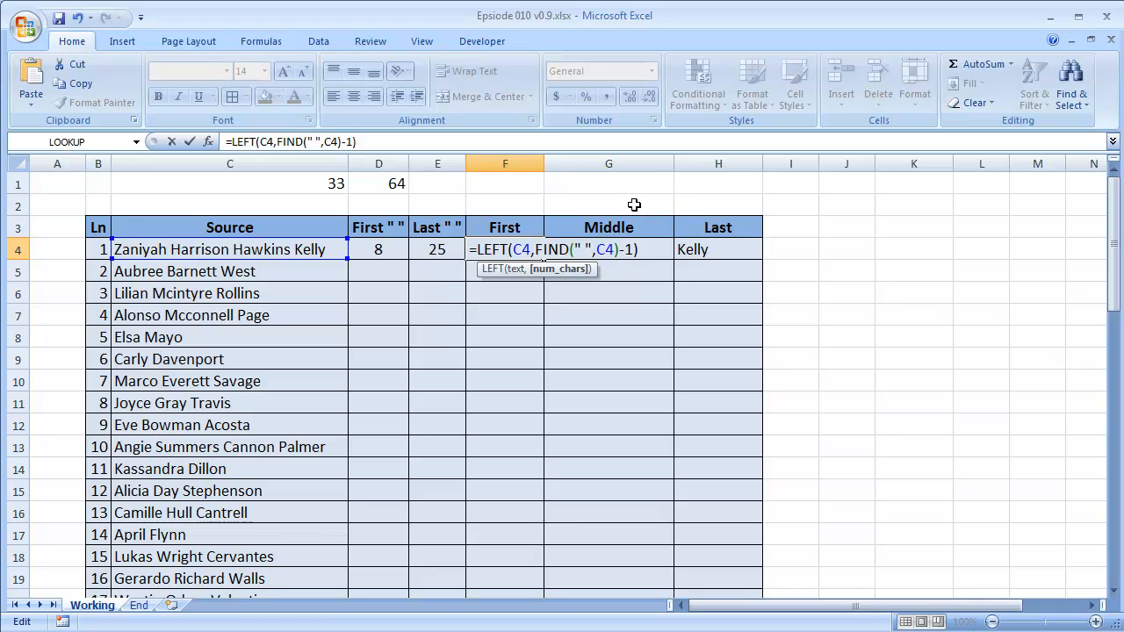
key("Return")
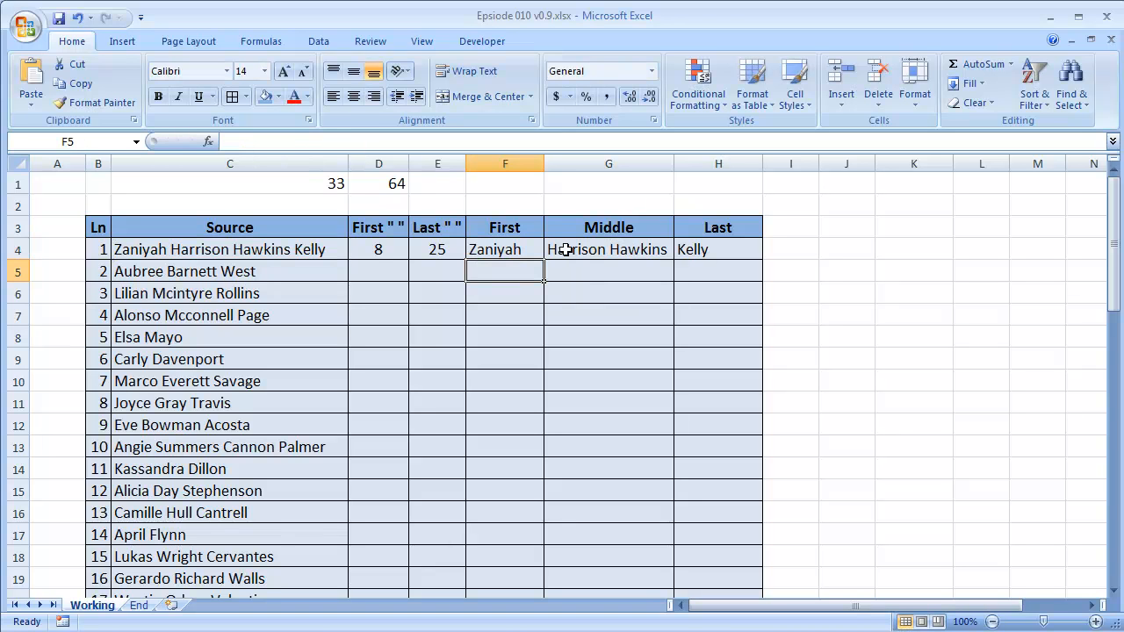
Replace both D4 references in G4's TRIM/MID formula with FIND(" ",C4) and enter the formula.
left_click(532, 249)
double_click(584, 250)
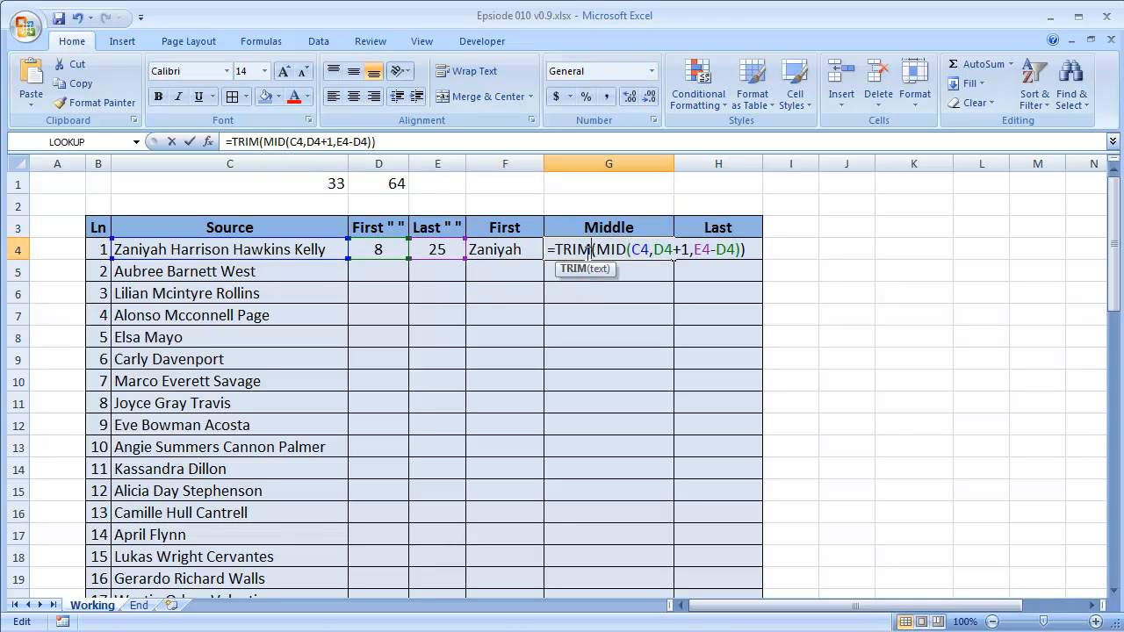
left_click_drag(654, 250, 672, 249)
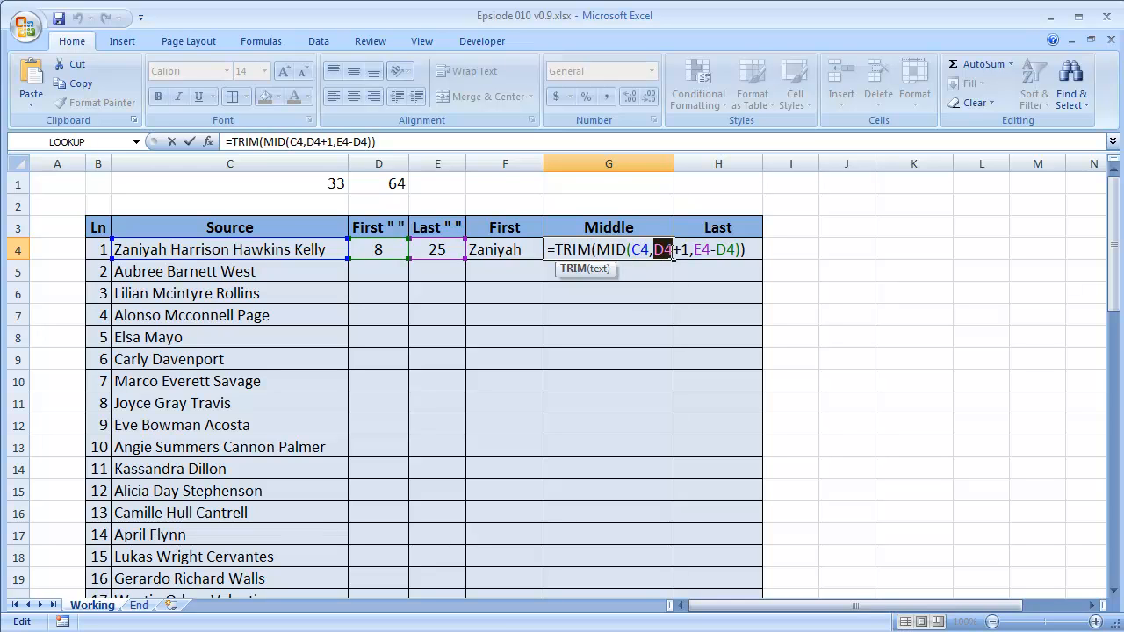
type("FIND(\" \",C4)")
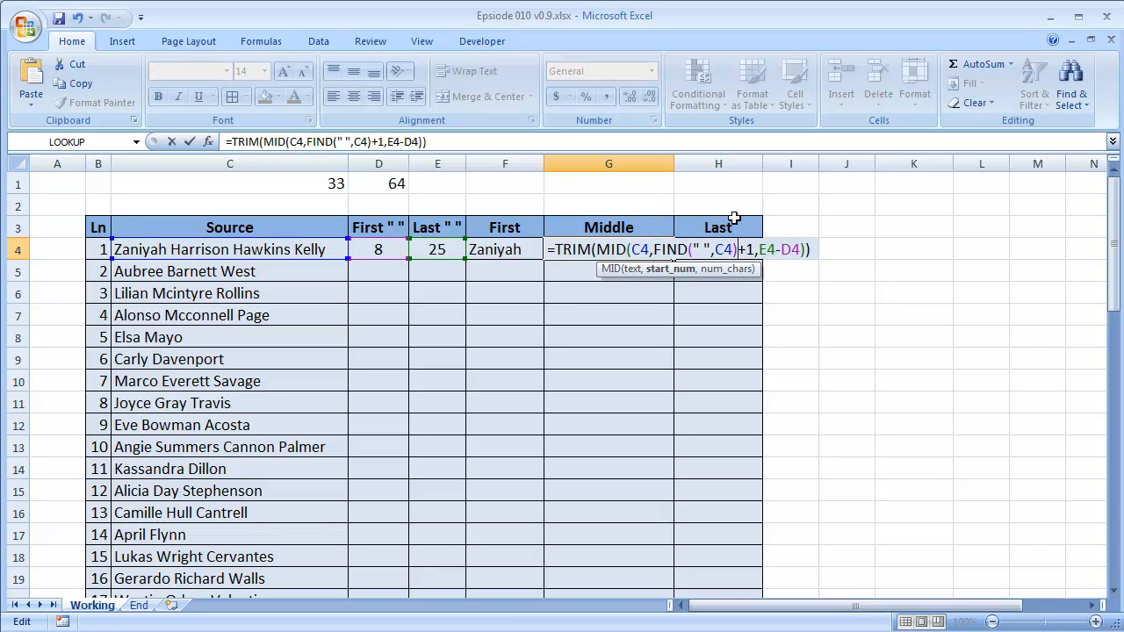
left_click_drag(781, 250, 801, 249)
type("FIND(\" \",C4)")
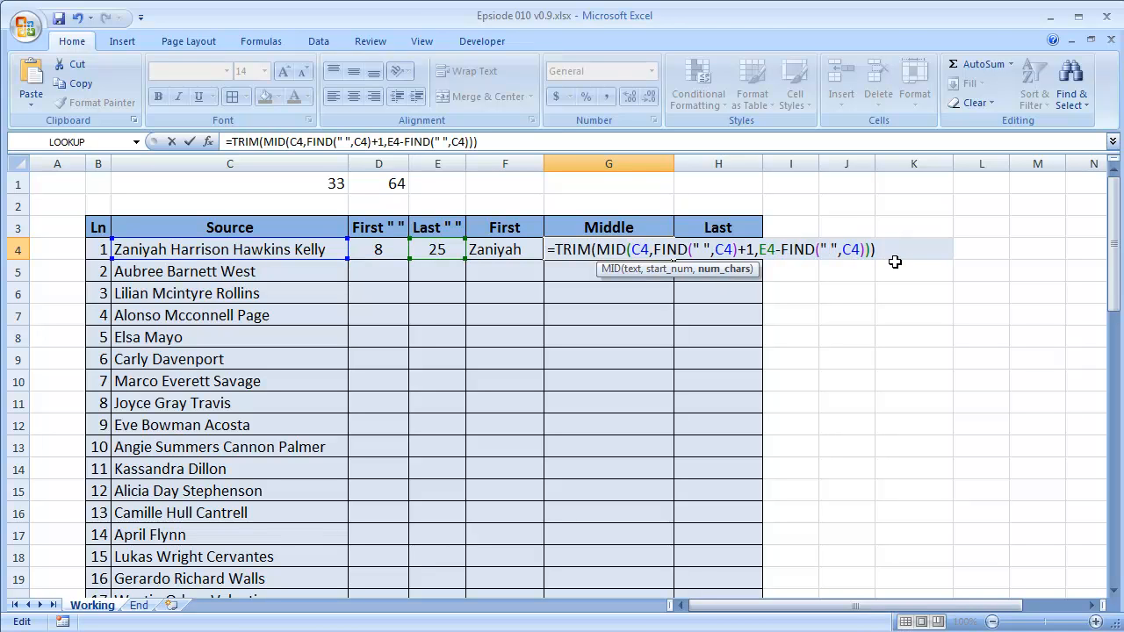
type(")")
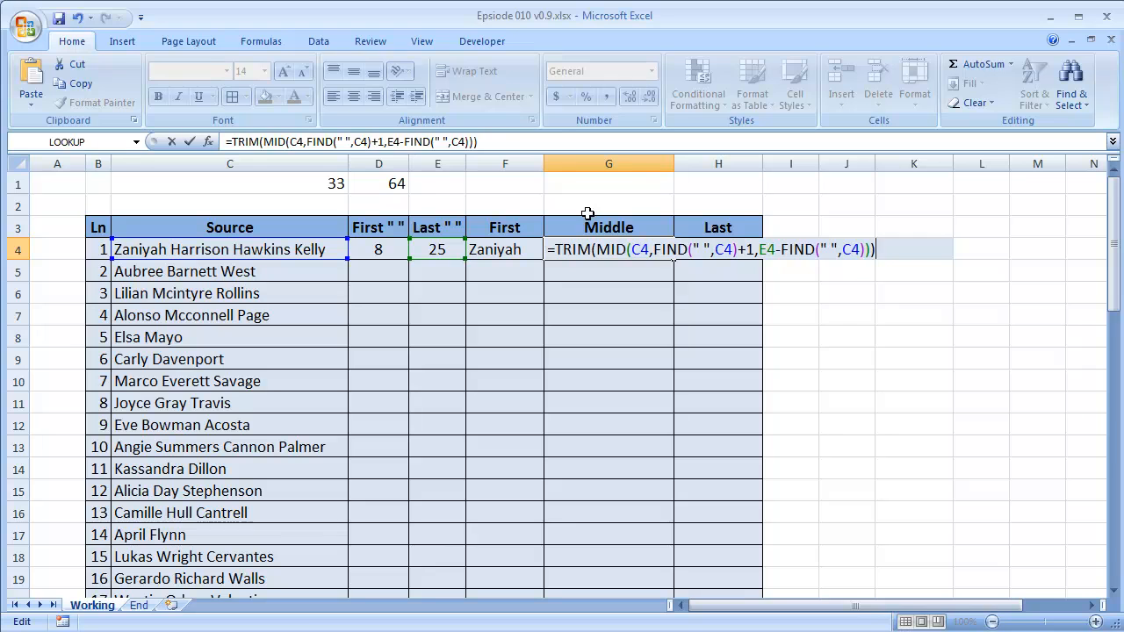
key("Return")
Review the MID formula in H4 and copy the whole MAX(IF(MID(...))) expression from E4 without its equals sign, keeping E4 an array formula.
key("Up")
key("Right")
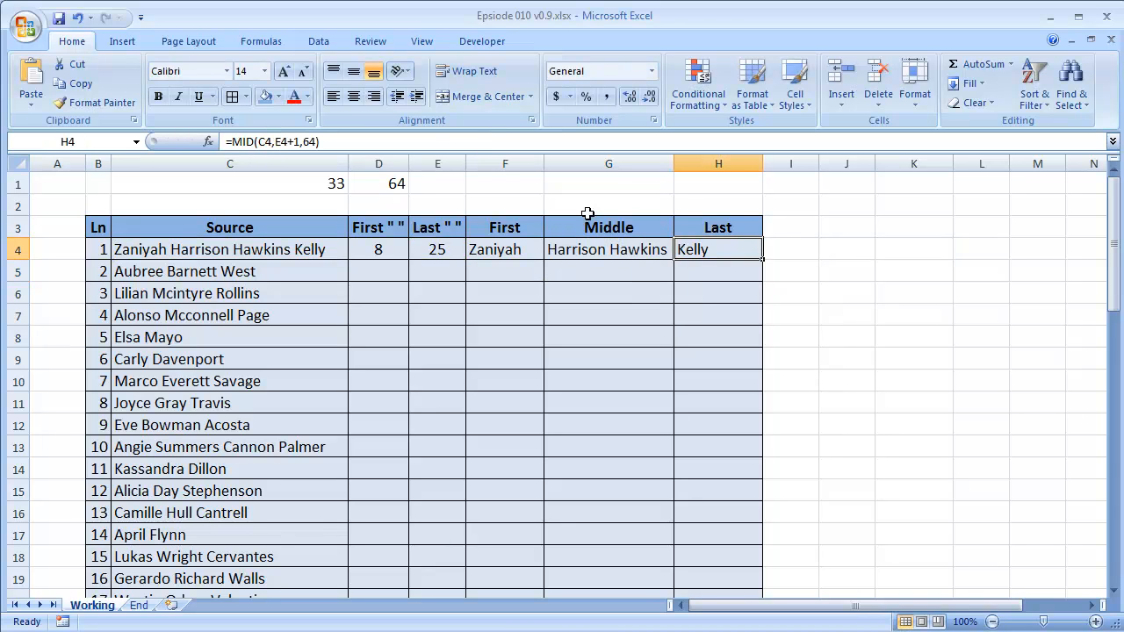
double_click(695, 249)
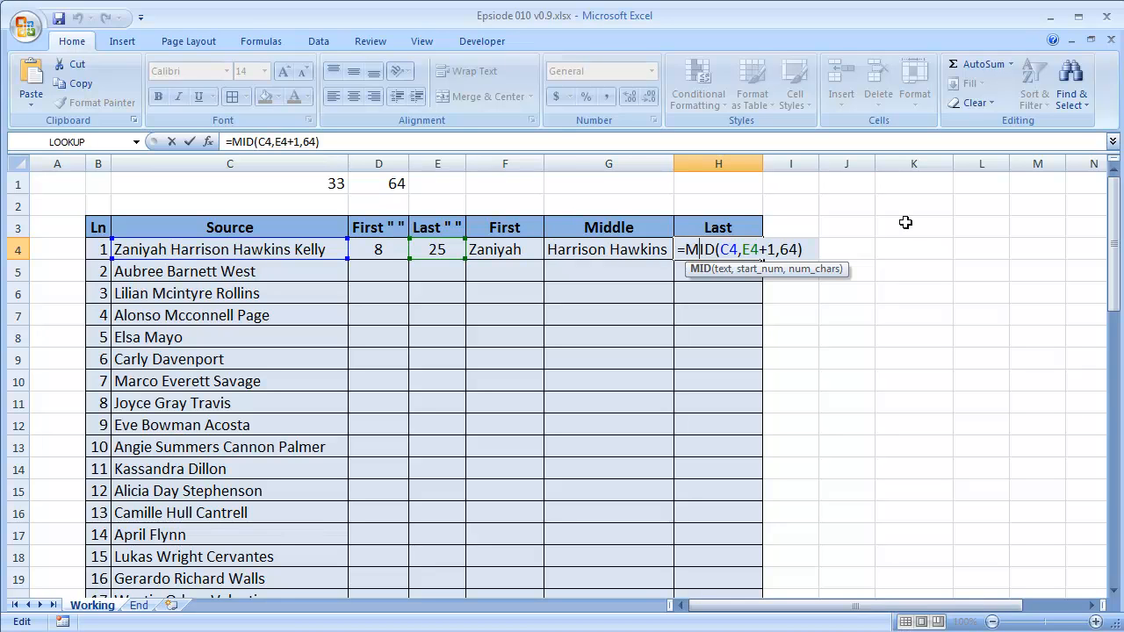
key("Return")
key("Up")
key("Left")
key("Left")
key("Left")
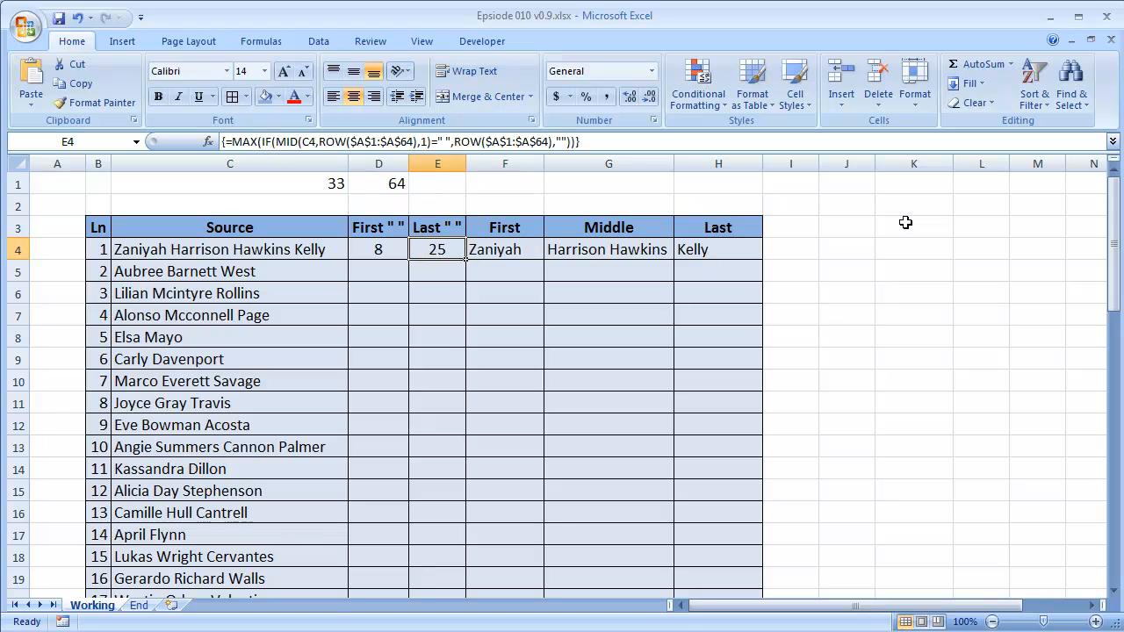
double_click(438, 249)
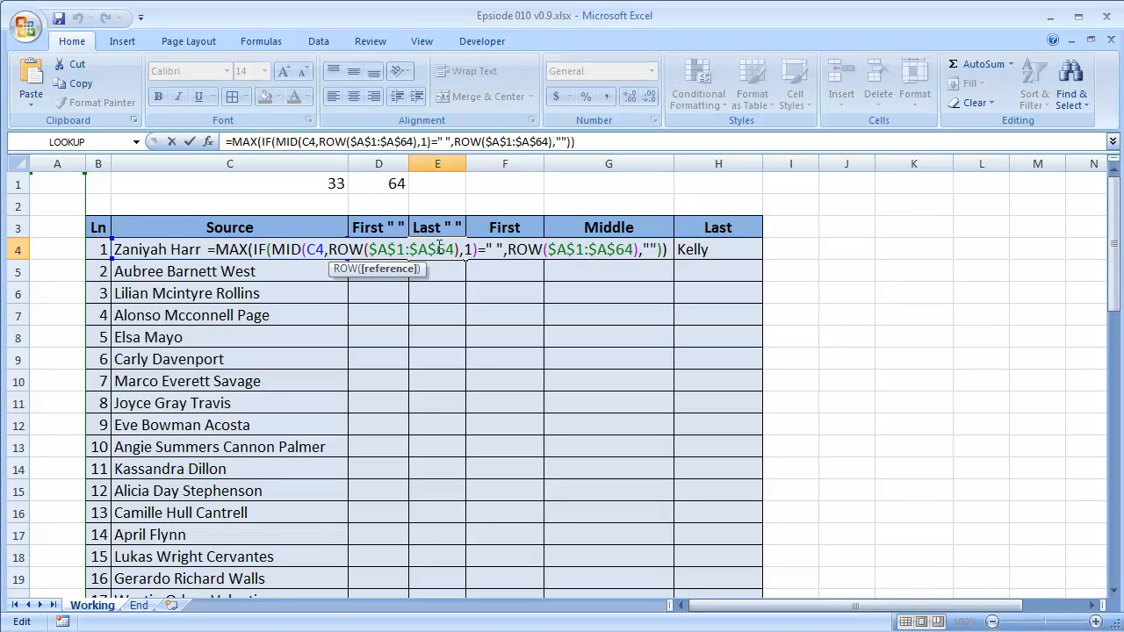
left_click_drag(218, 250, 759, 247)
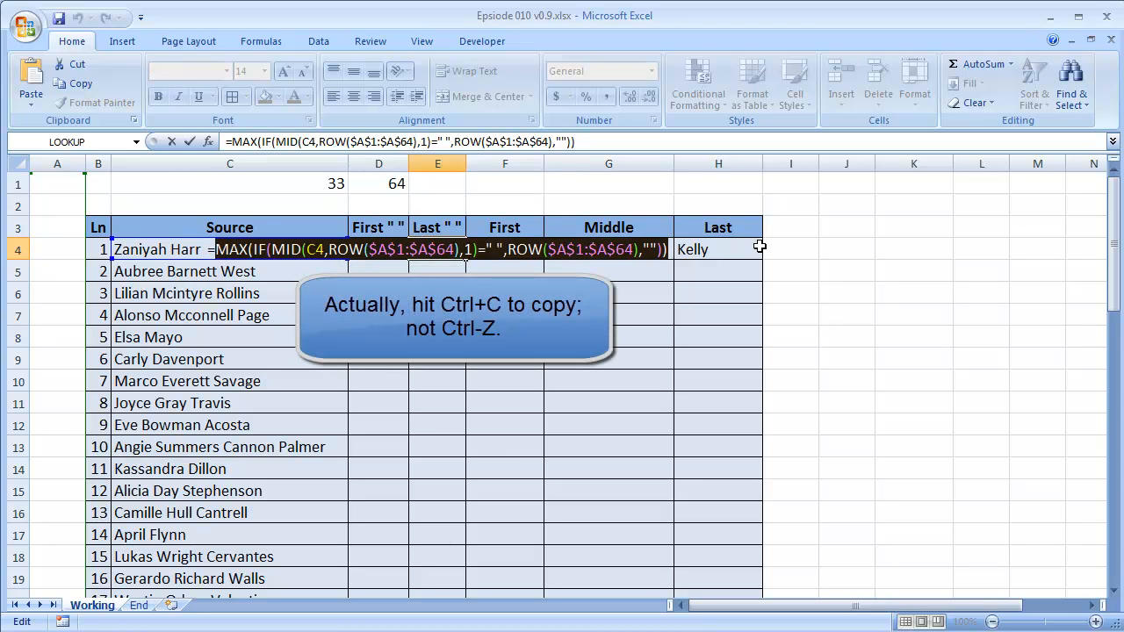
key("ctrl+shift+Return")
Replace the E4 reference in G4's formula with the copied MAX(IF(MID(...))) expression and enter it as an array formula.
double_click(504, 250)
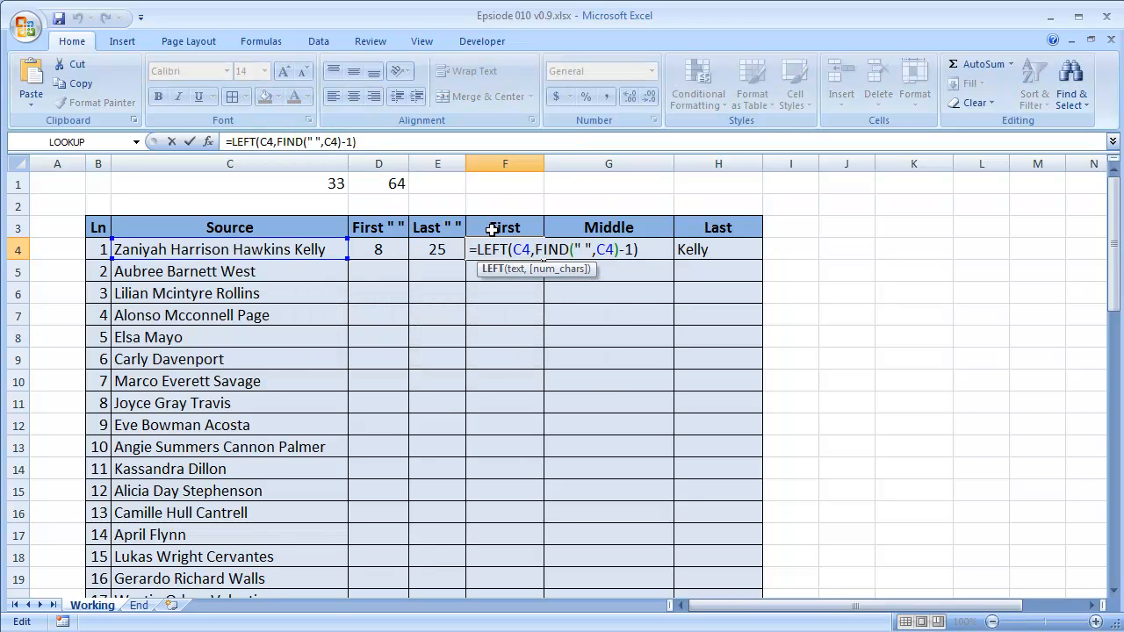
key("Escape")
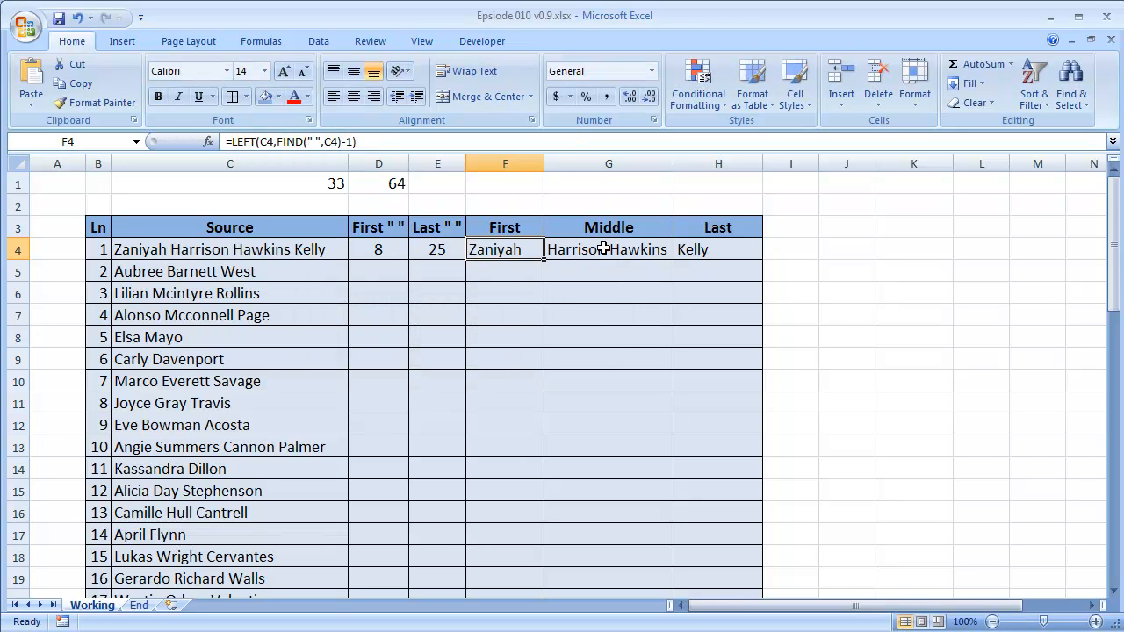
double_click(600, 250)
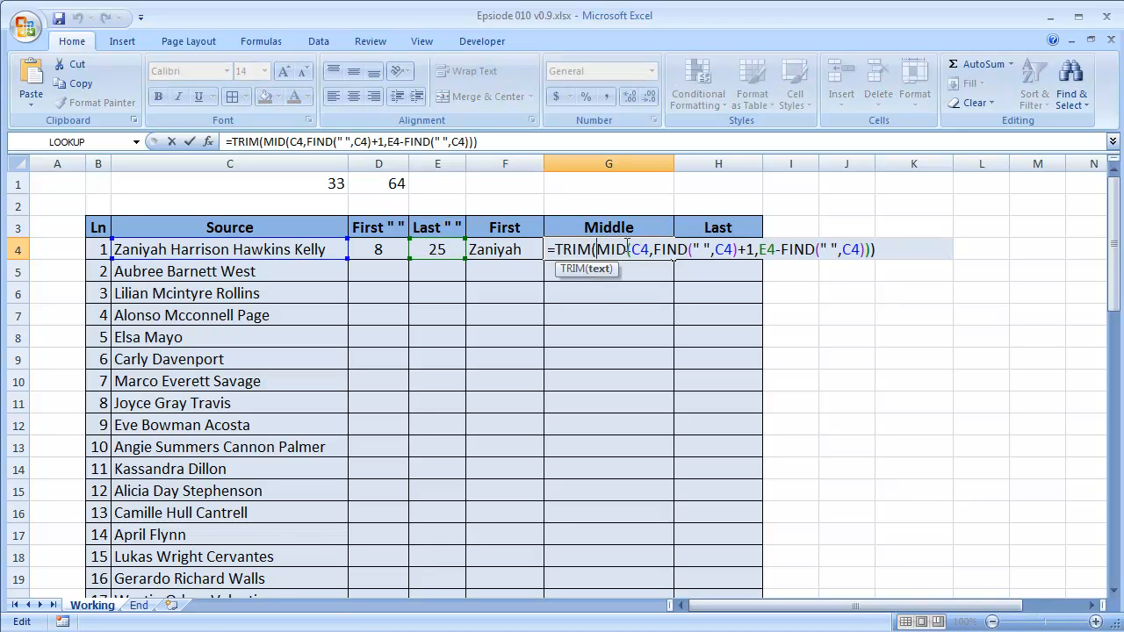
left_click_drag(758, 250, 776, 250)
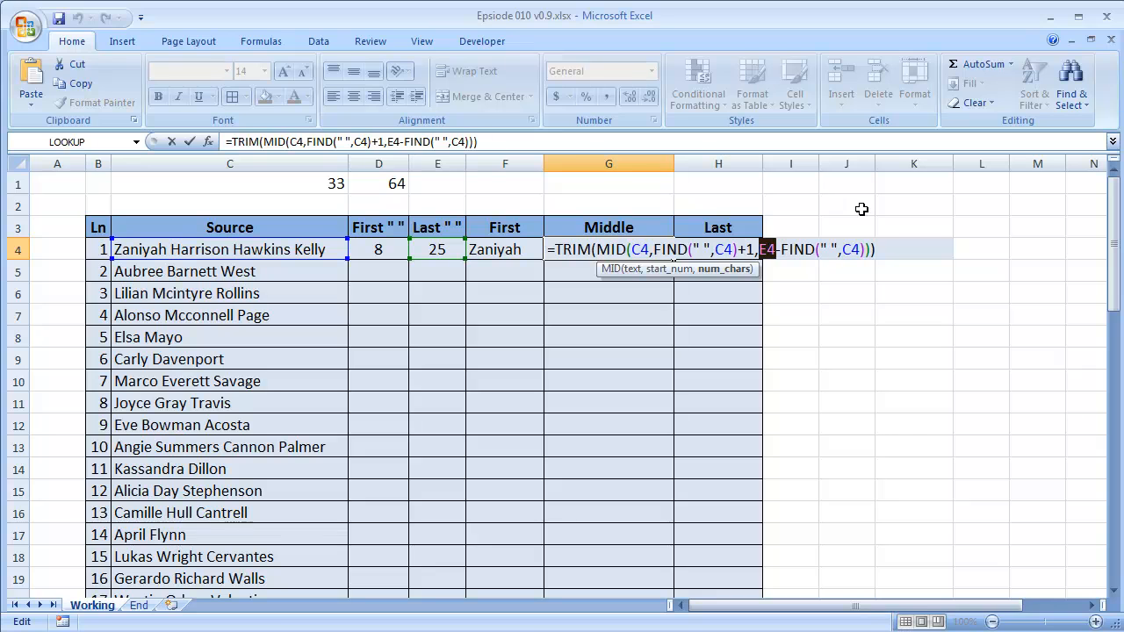
key("ctrl+v")
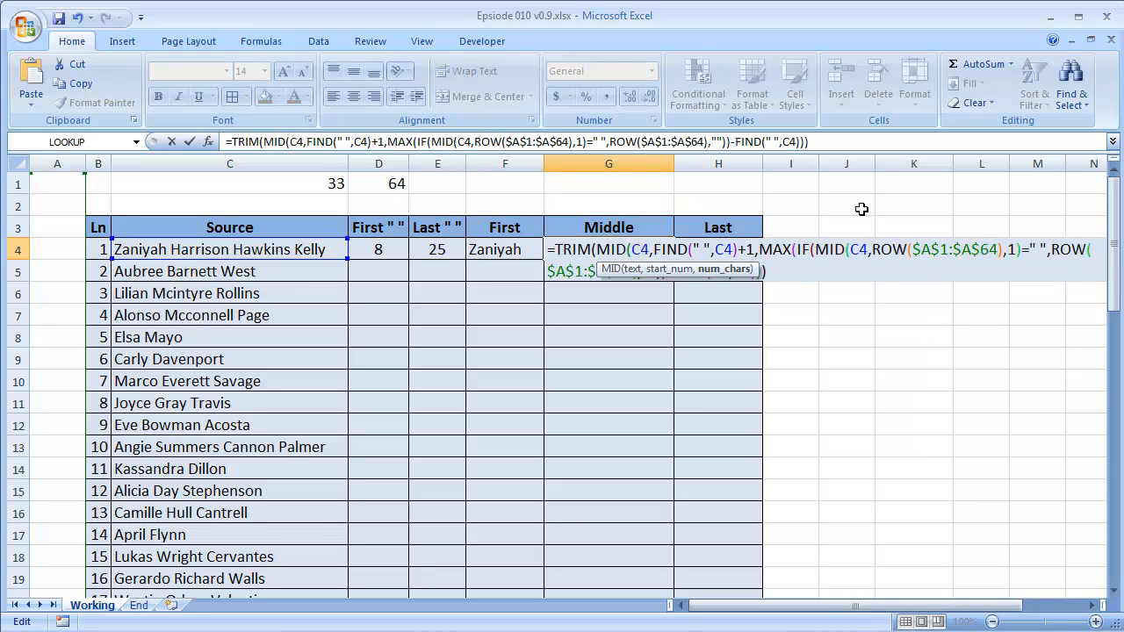
left_click(830, 267)
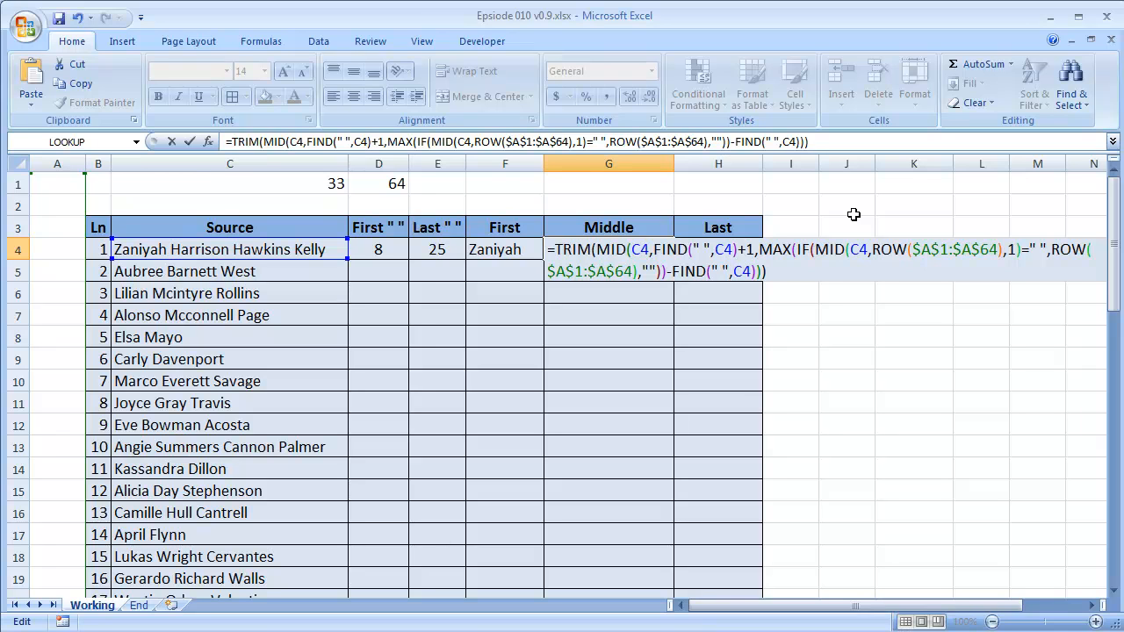
key("ctrl+shift+Return")
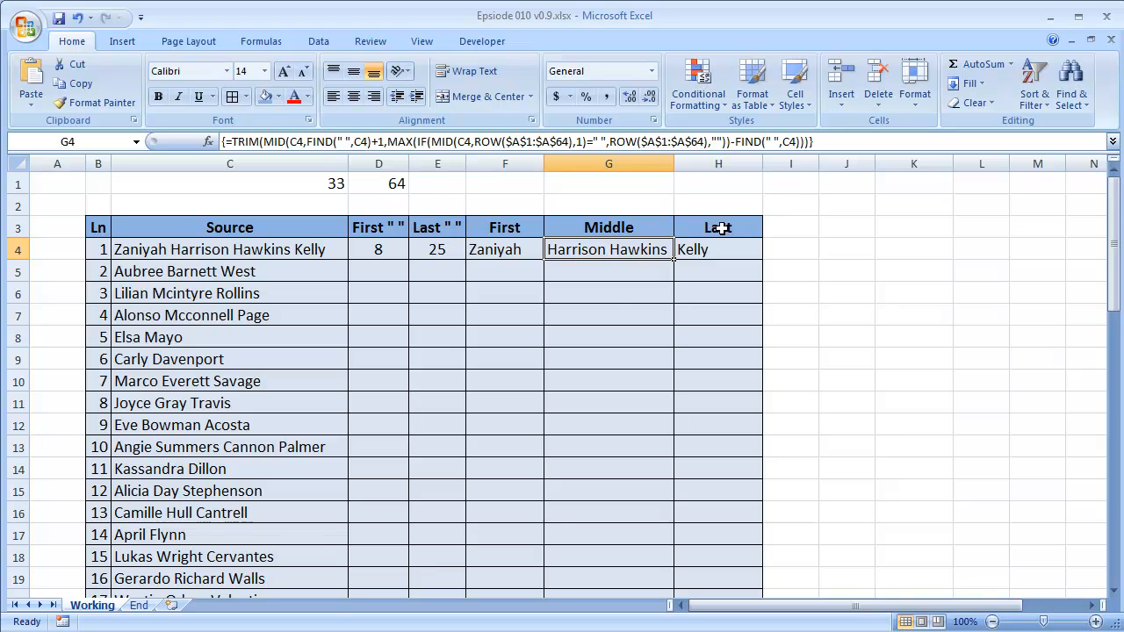
Replace the E4 reference in H4's MID formula with the copied MAX expression and enter it as an array formula.
double_click(569, 251)
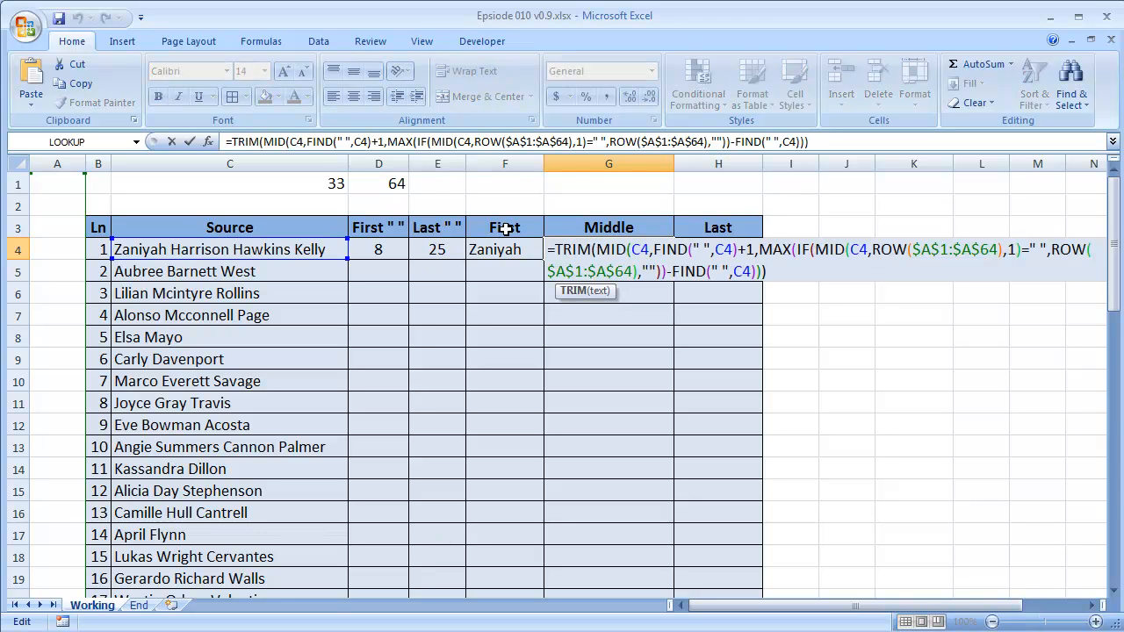
key("Escape")
double_click(742, 250)
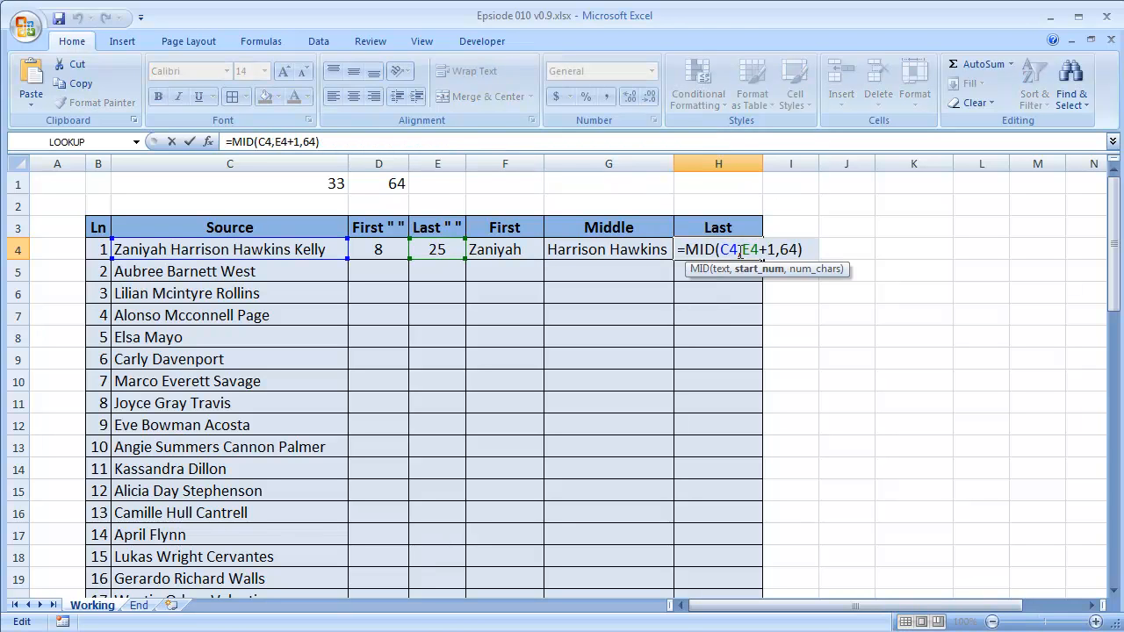
left_click_drag(742, 250, 760, 250)
key("ctrl+v")
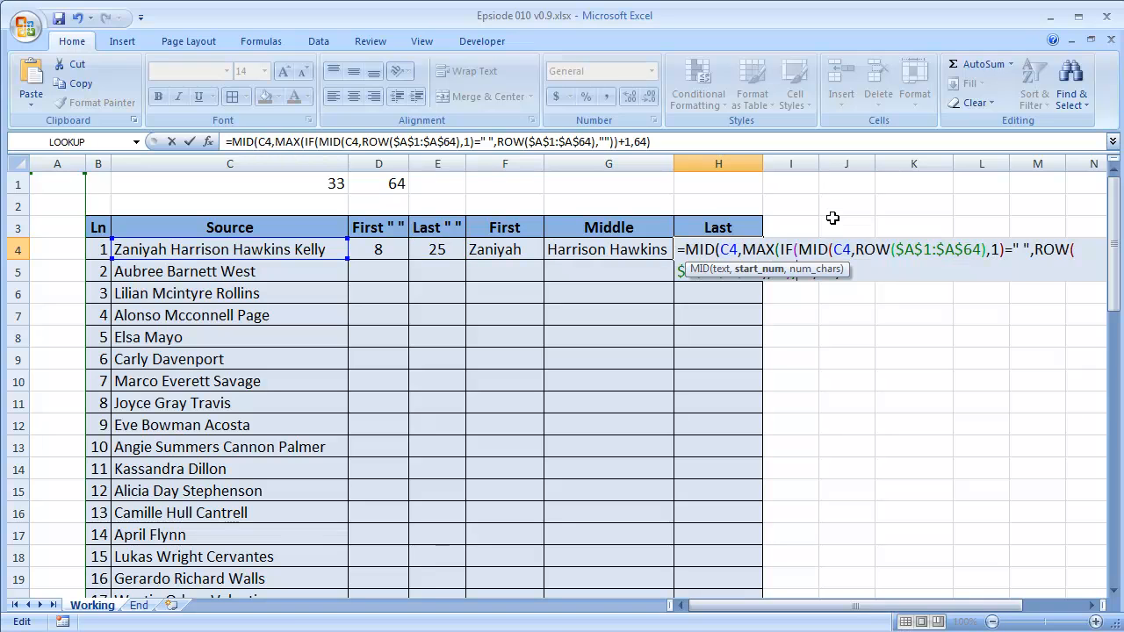
key("ctrl+shift+Return")
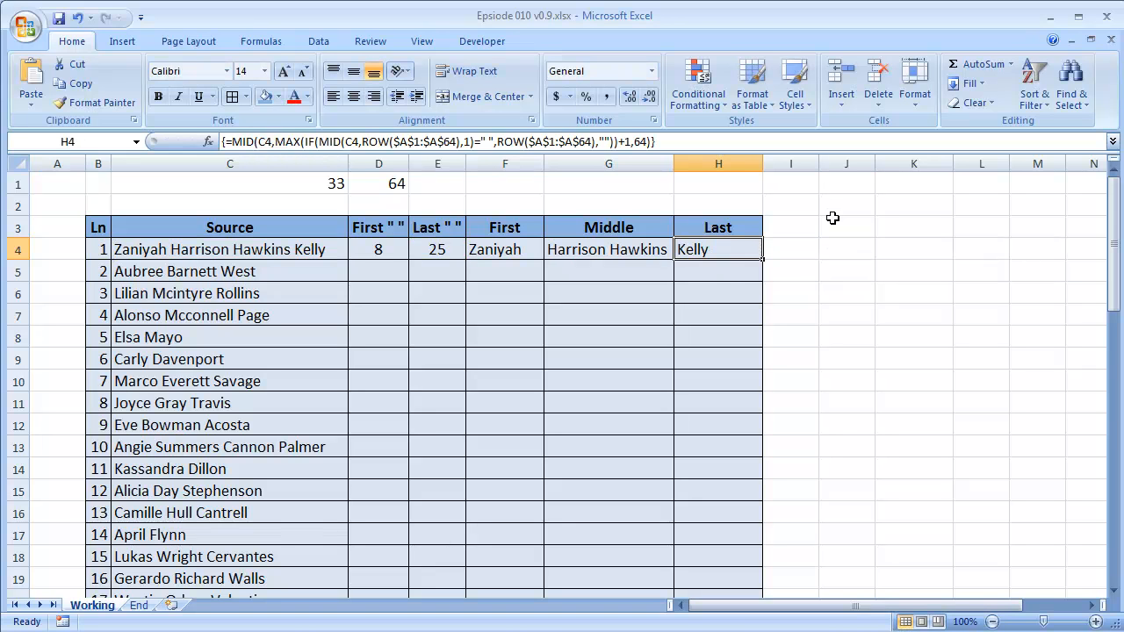
Clear the last-space formula in E4 and the first-space formula in D4.
left_click(437, 248)
key("Delete")
left_click(373, 251)
key("Delete")
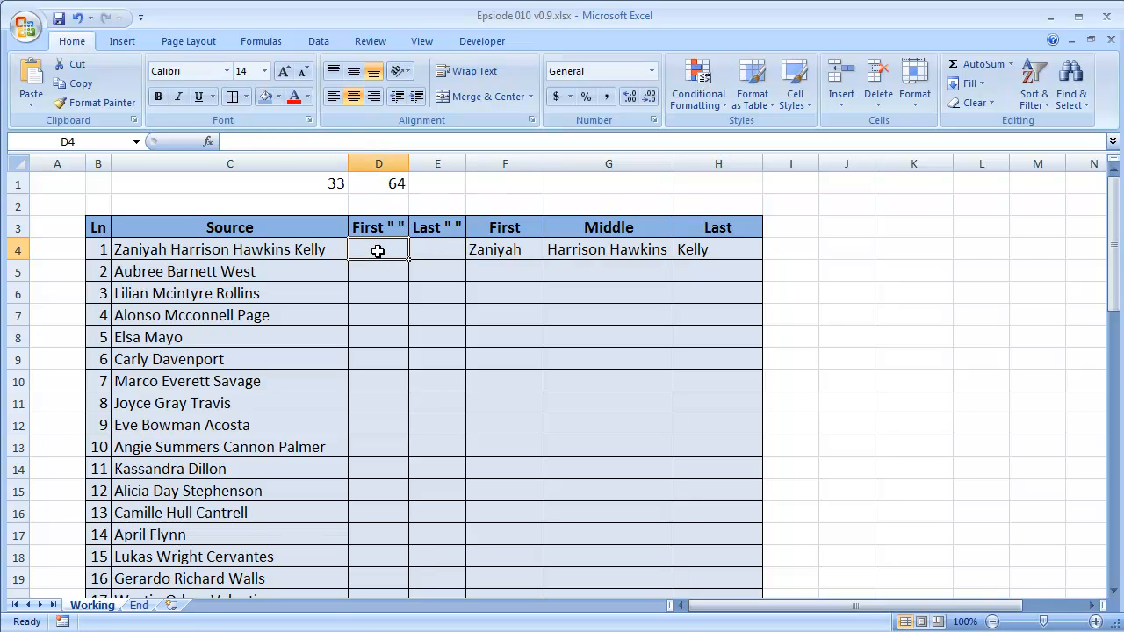
Delete the First " " and Last " " helper columns (D and E) from the worksheet.
left_click_drag(514, 250, 705, 248)
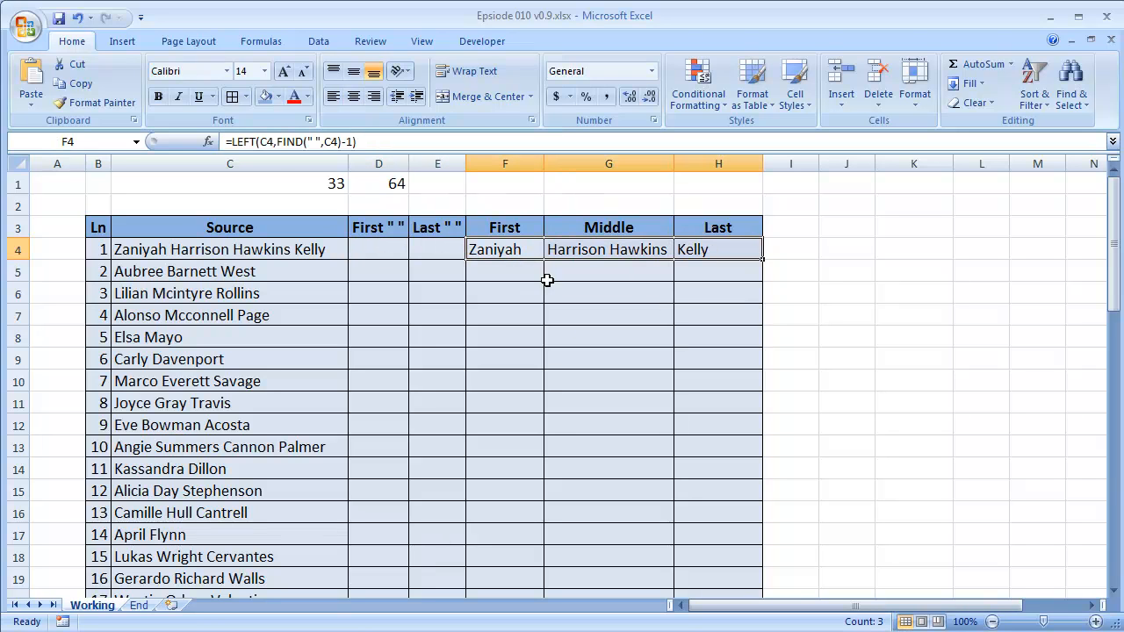
left_click(381, 251)
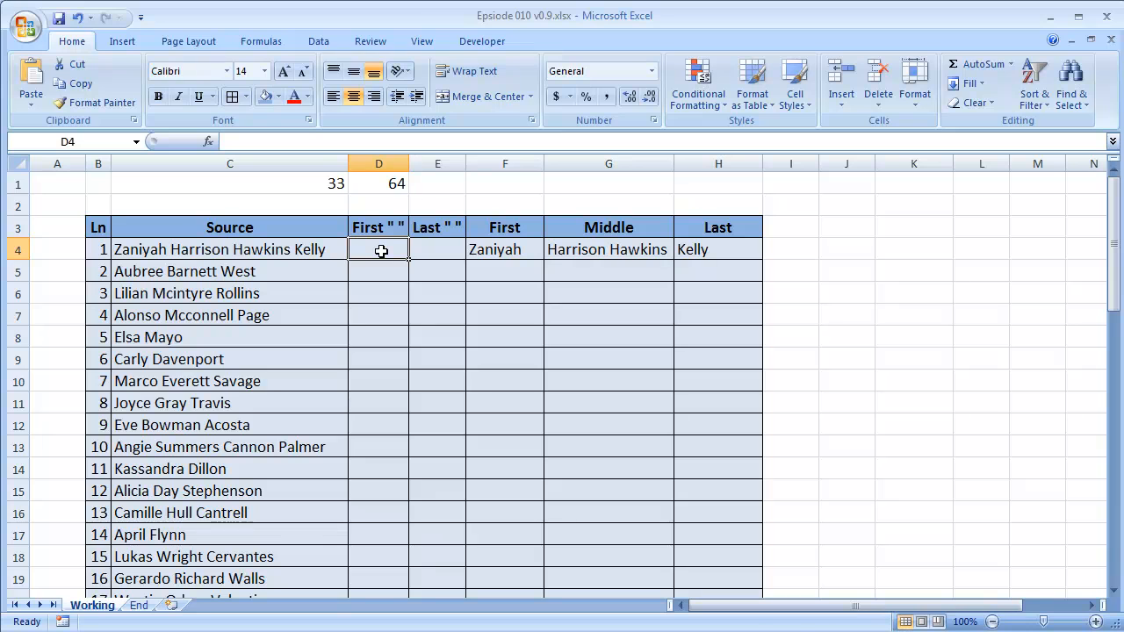
key("ctrl+space")
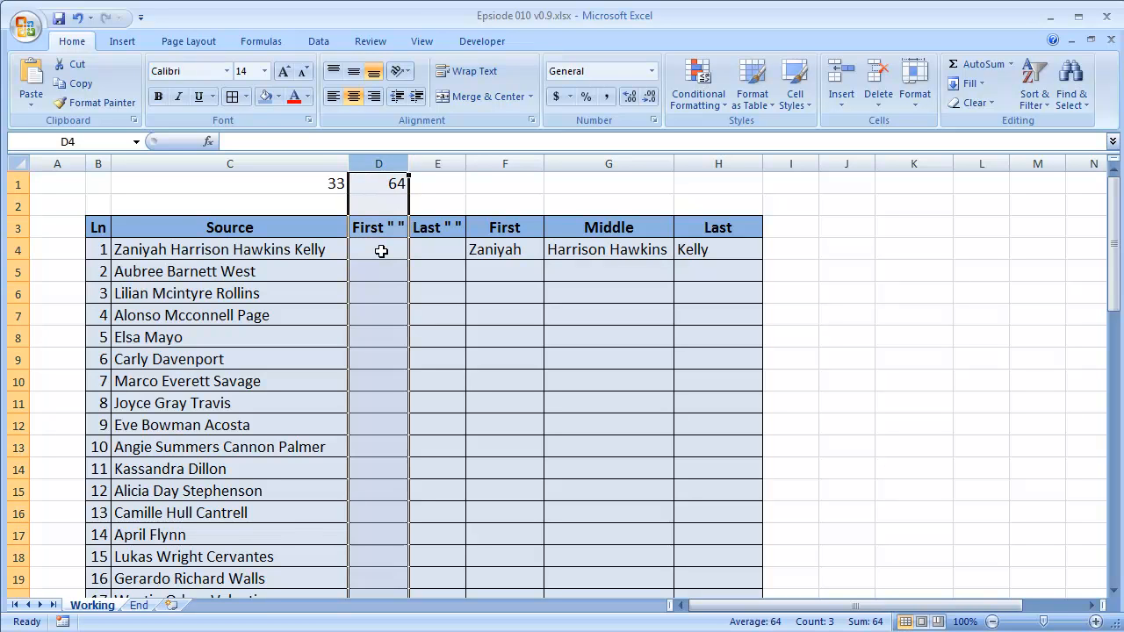
key("shift+Right")
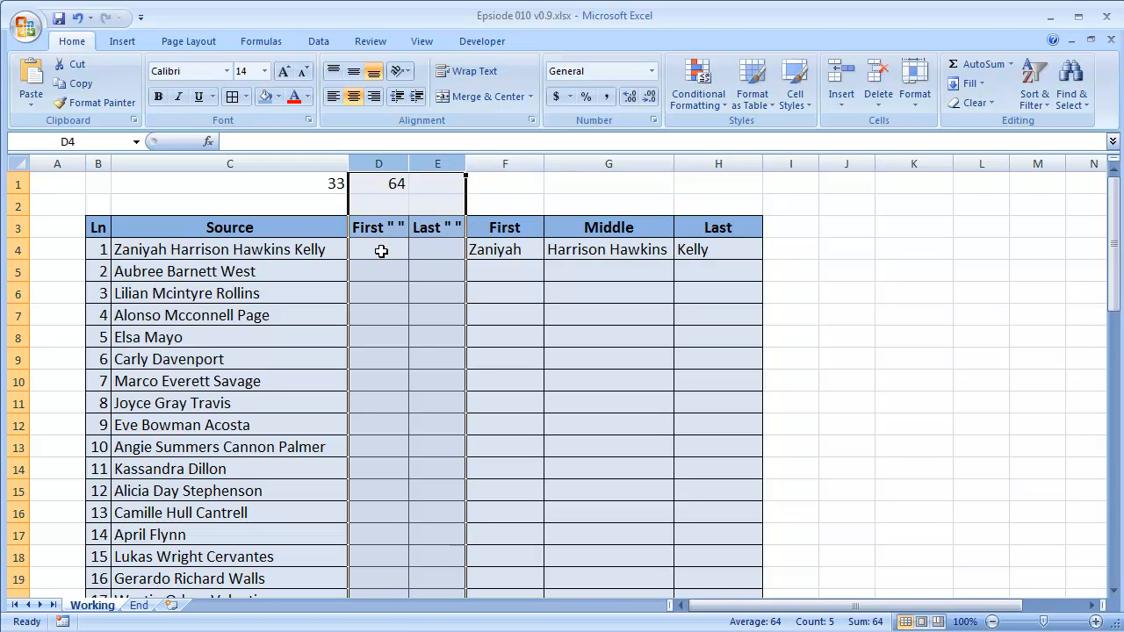
key("alt+h")
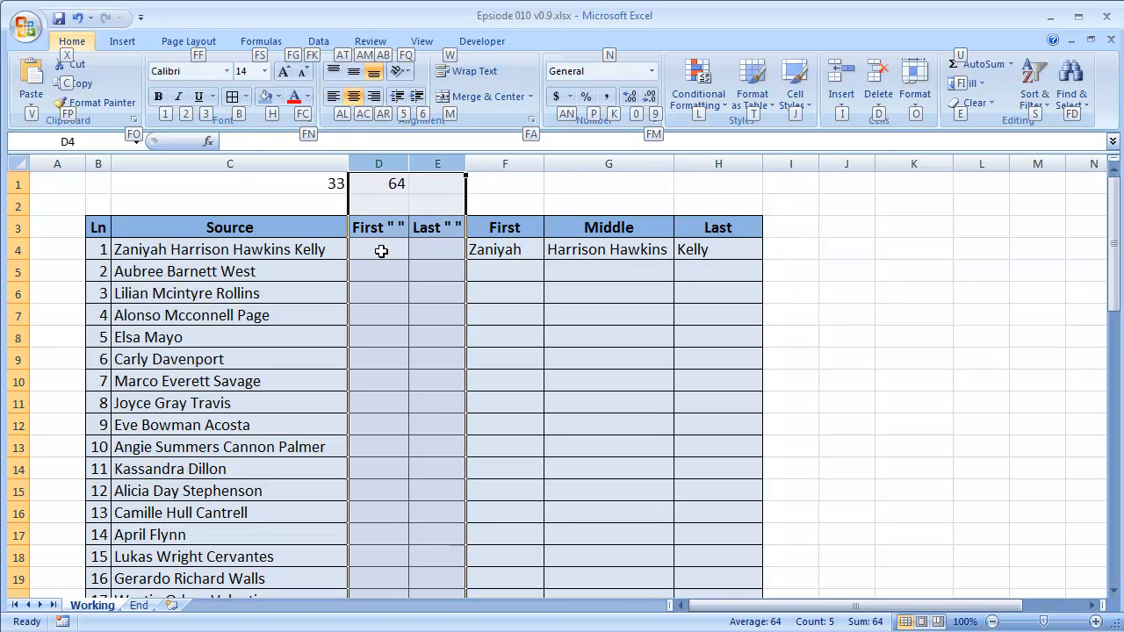
key("d")
key("c")
key("Down")
key("Up")
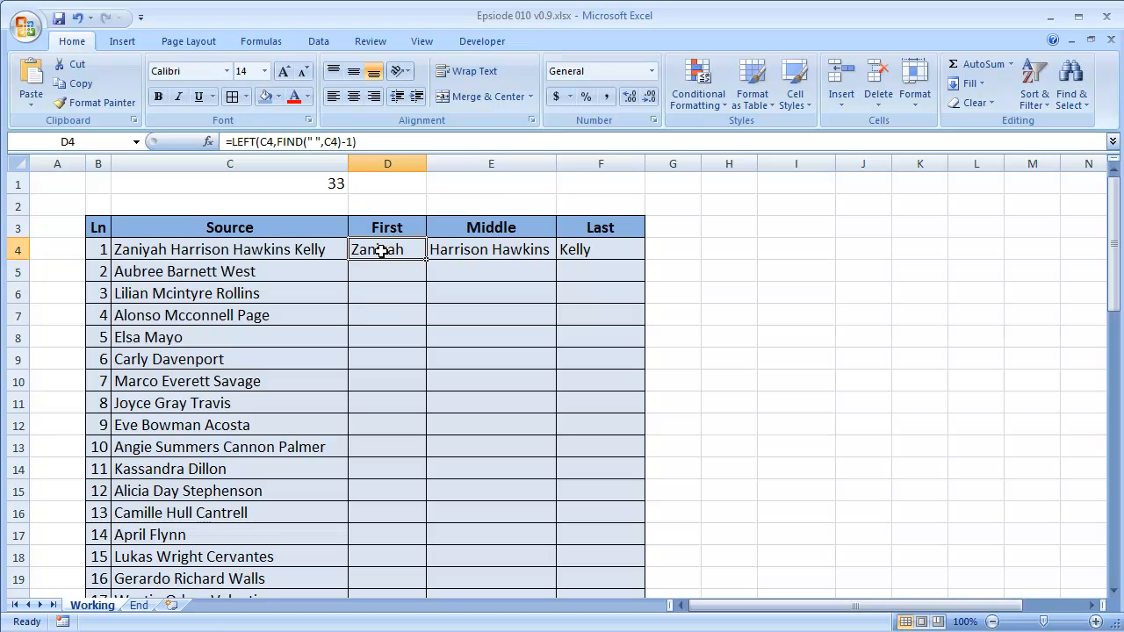
Fill the First, Middle and Last formulas in D4:F4 down to the end of the name list and check the results.
key("shift+Right")
key("shift+Right")
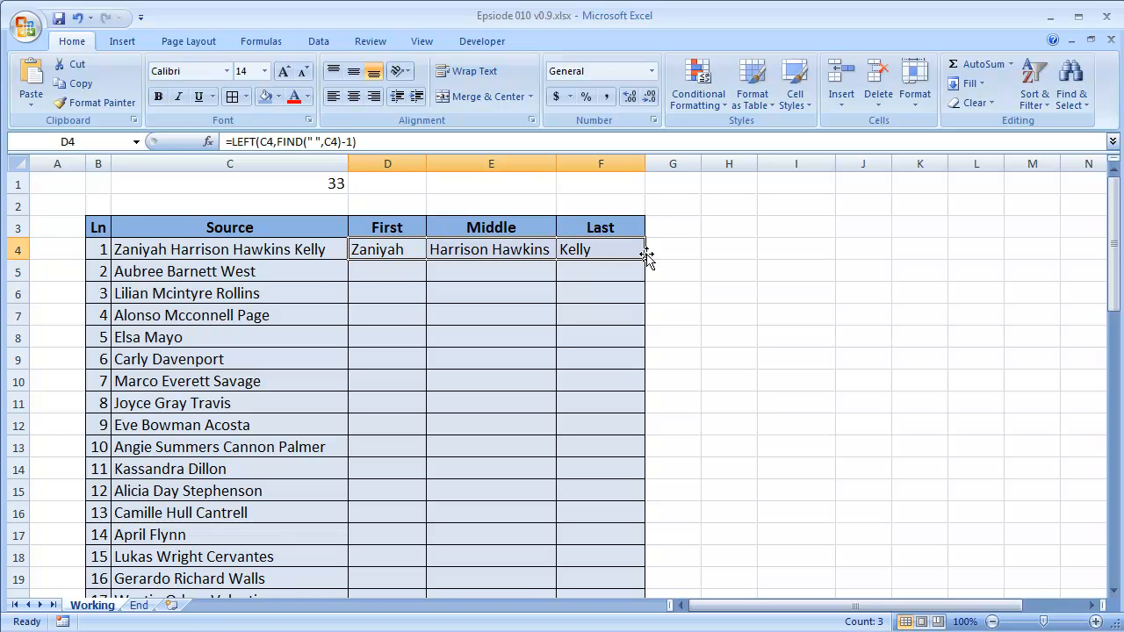
double_click(647, 260)
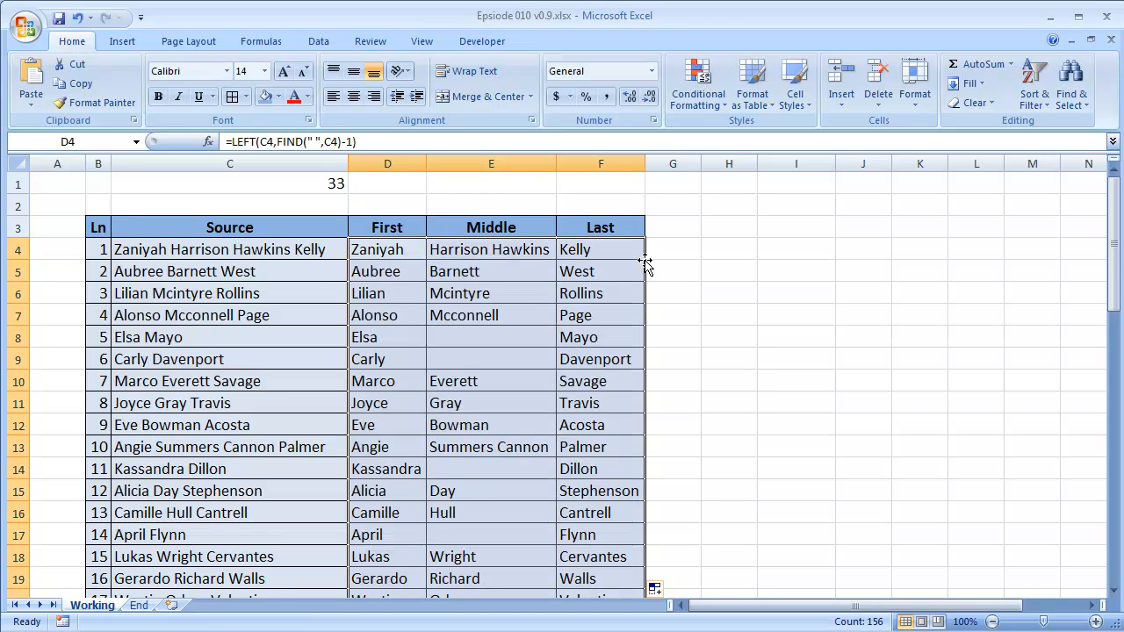
scroll(644, 263, "down", 15)
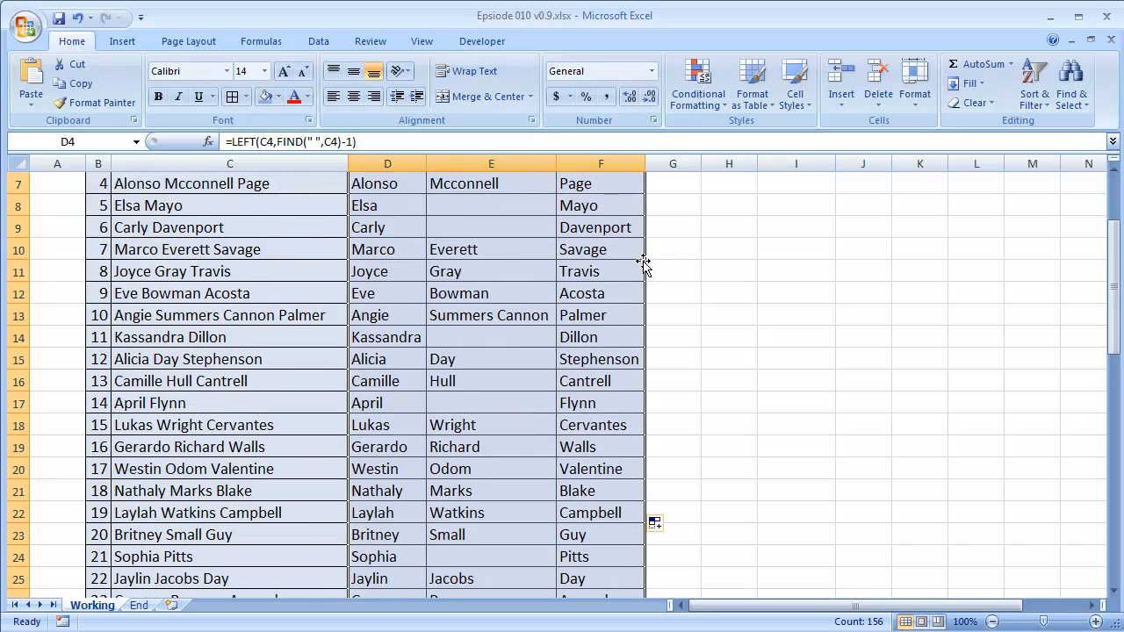
scroll(632, 262, "up", 6)
scroll(630, 263, "up", 10)
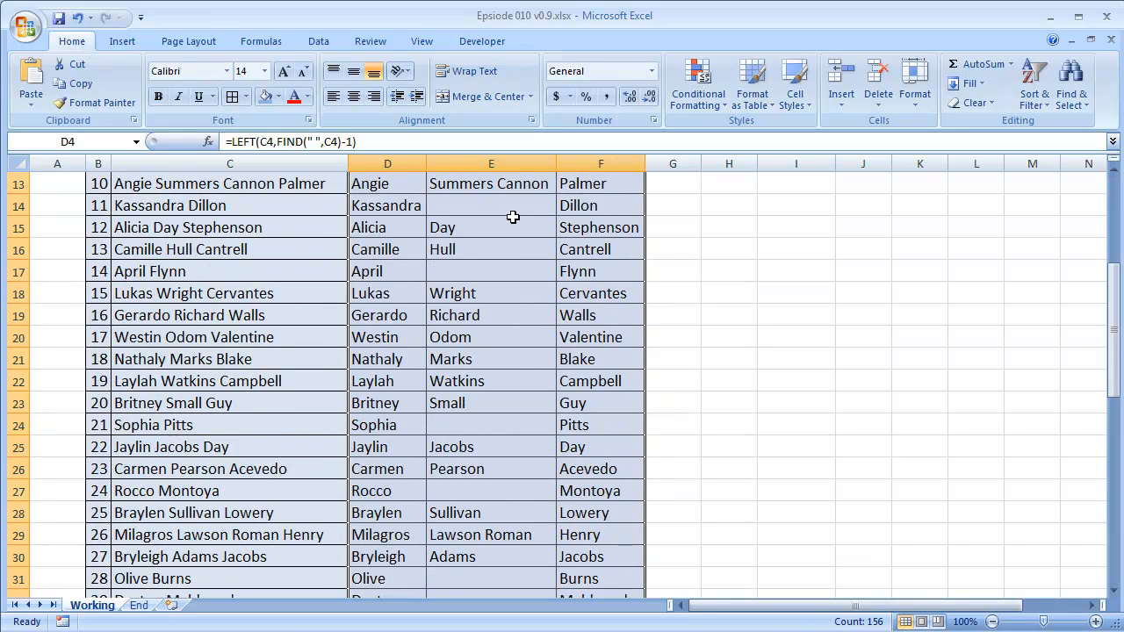
left_click(405, 250)
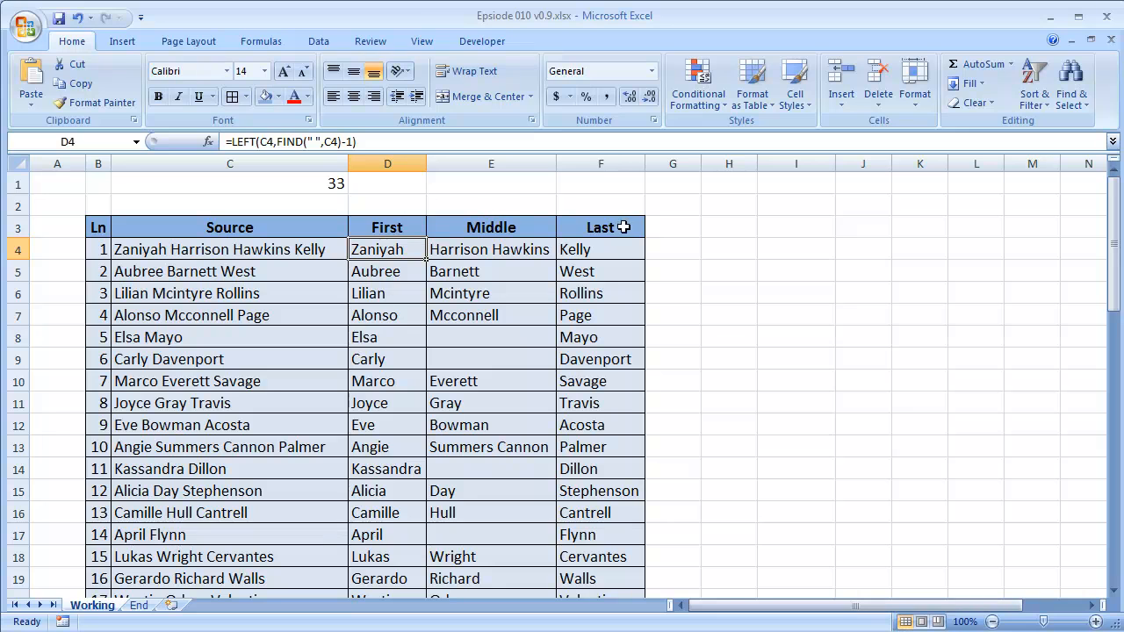